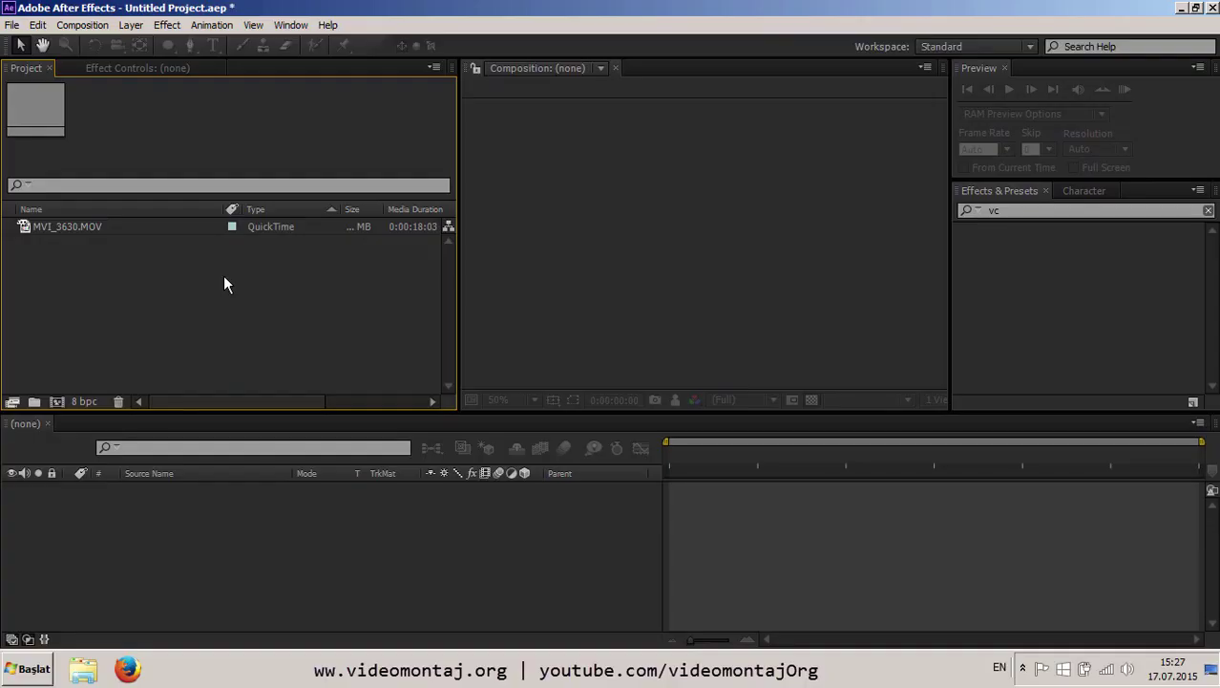
Build a new composition named MVI_3630 from the green-screen clip MVI_3630.MOV.
left_click(52, 230)
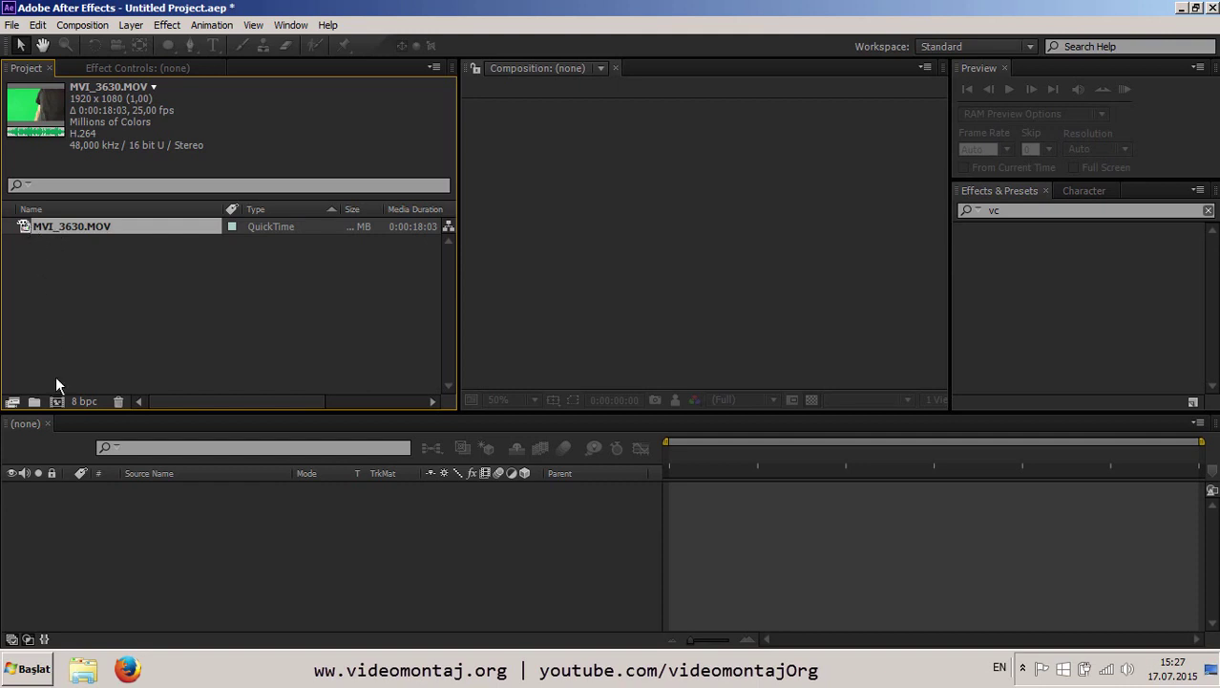
left_click(56, 401)
Clear the Effects & Presets search to list every category, and zoom the viewer to 25%.
left_click(900, 452)
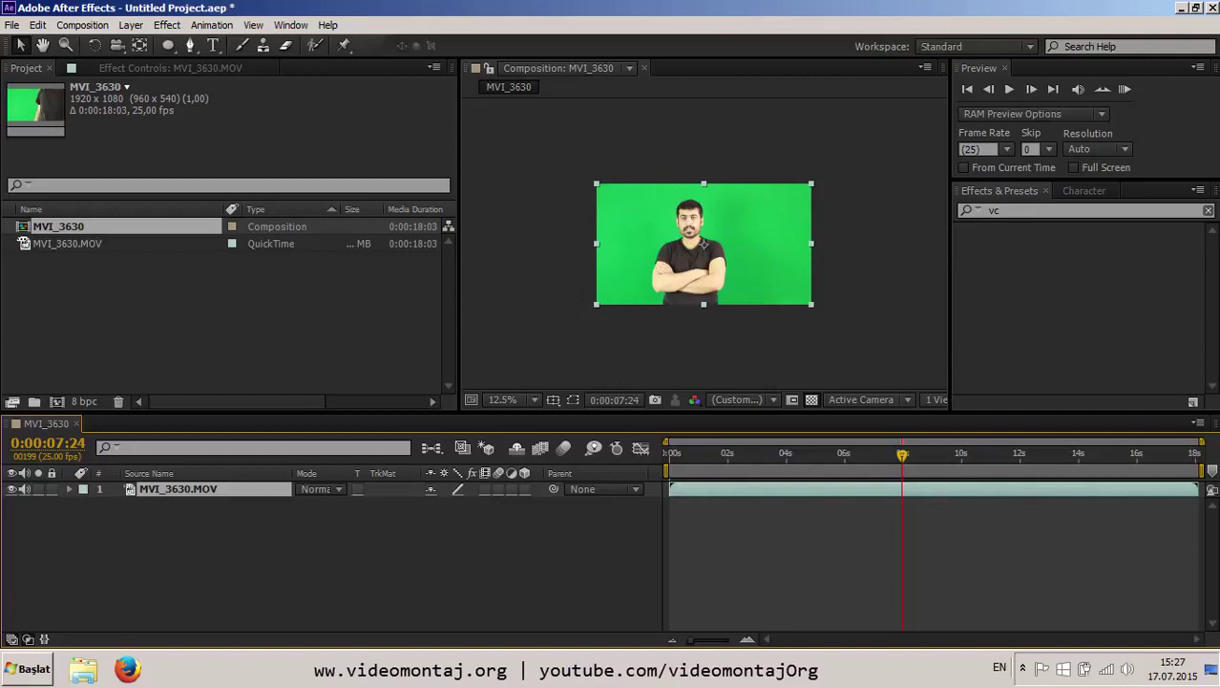
left_click(1208, 210)
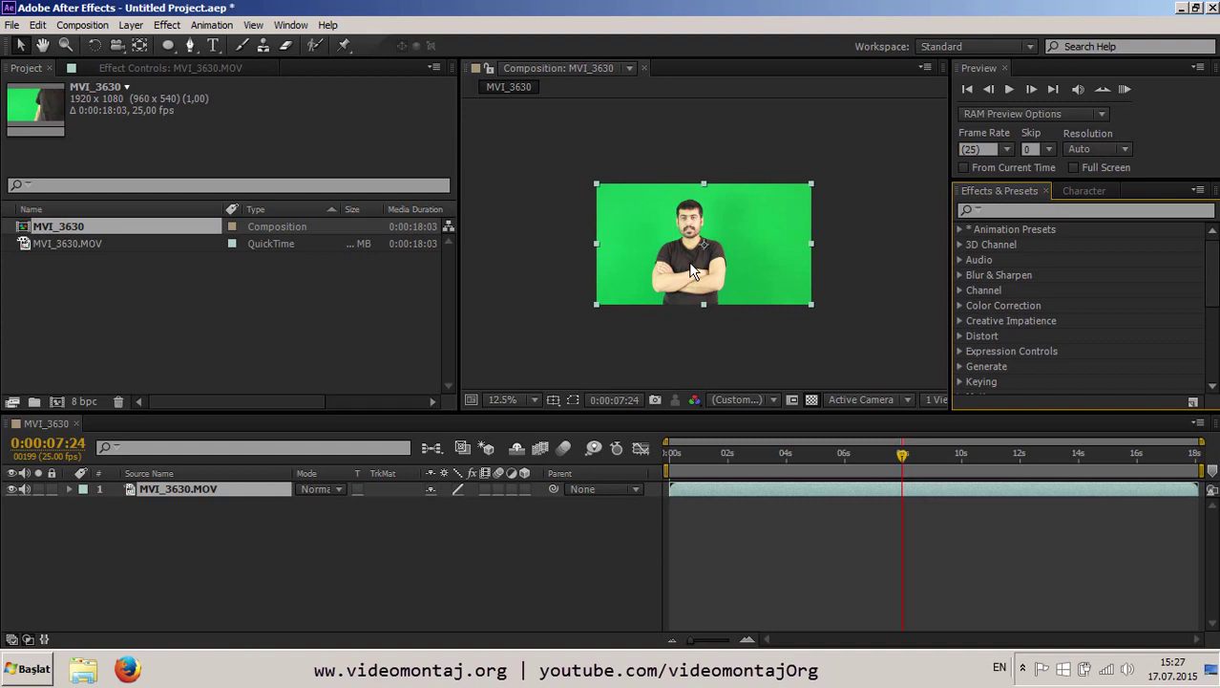
key("period")
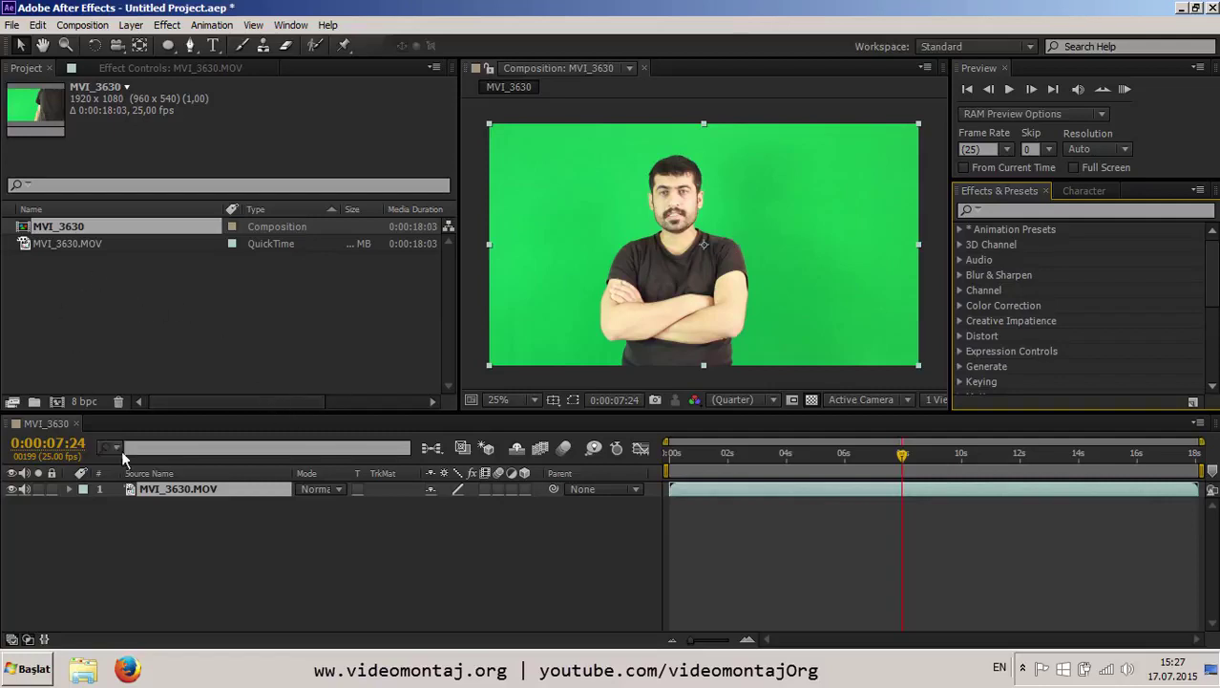
Narrow the Project panel to enlarge the composition viewer, checking 100% then 25% zoom.
left_click(180, 485)
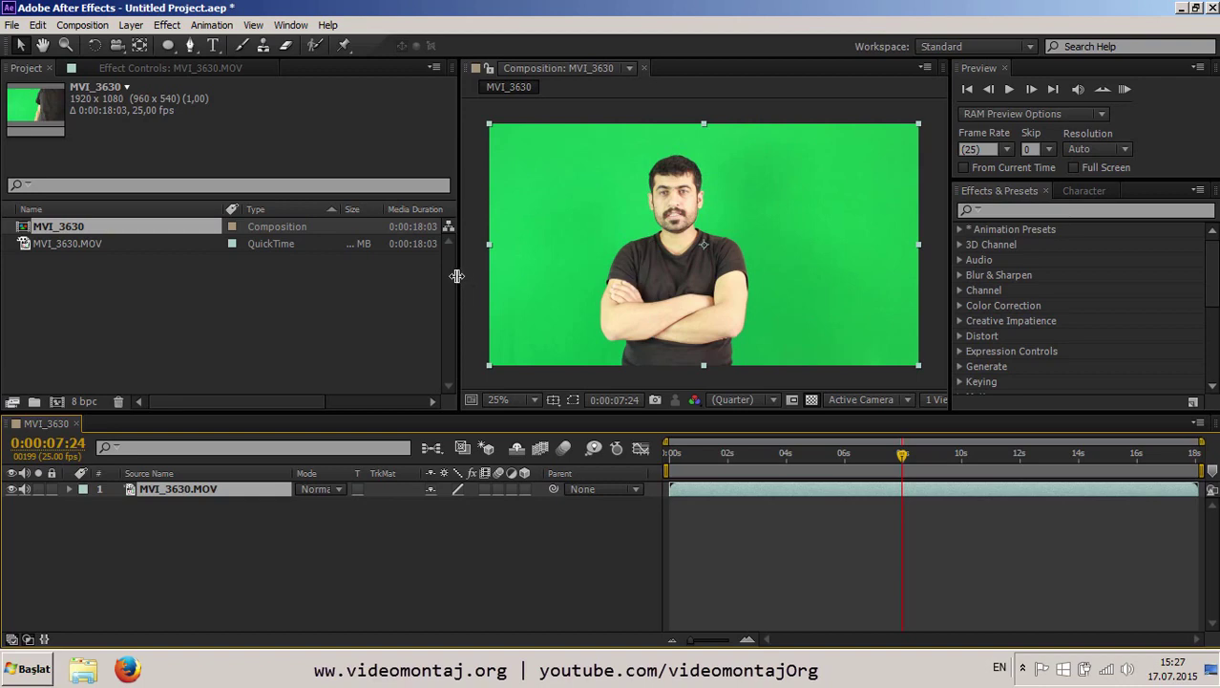
left_click_drag(462, 287, 196, 286)
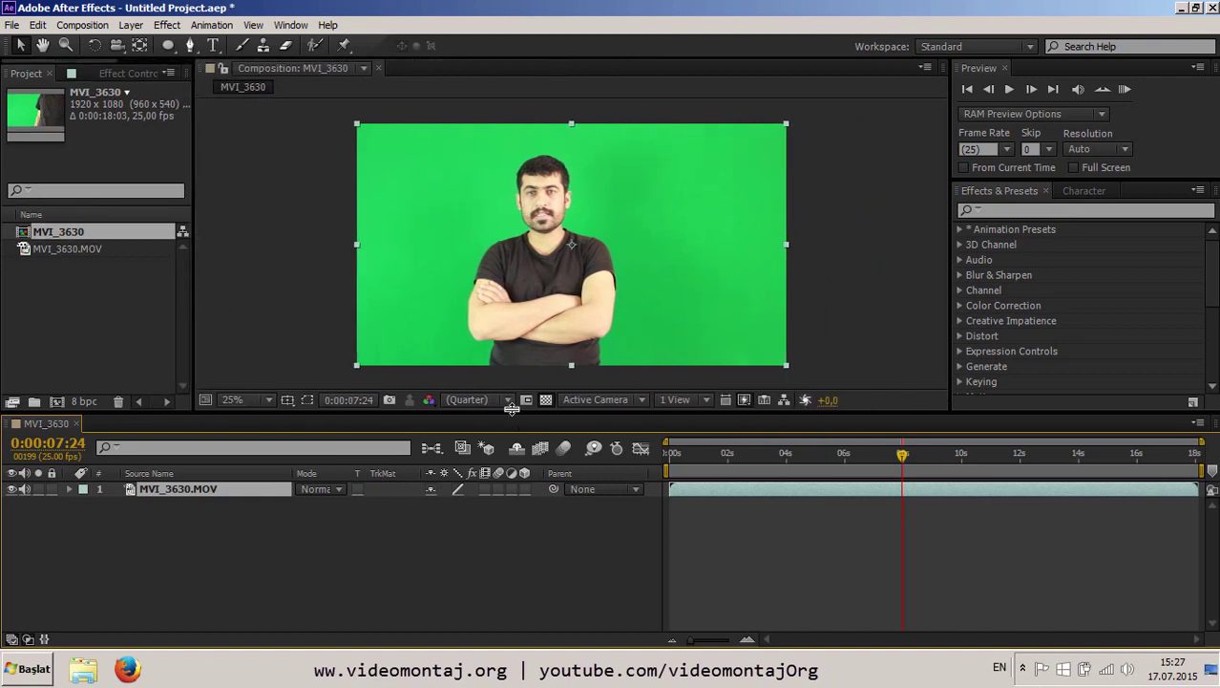
left_click_drag(513, 414, 525, 521)
key("slash")
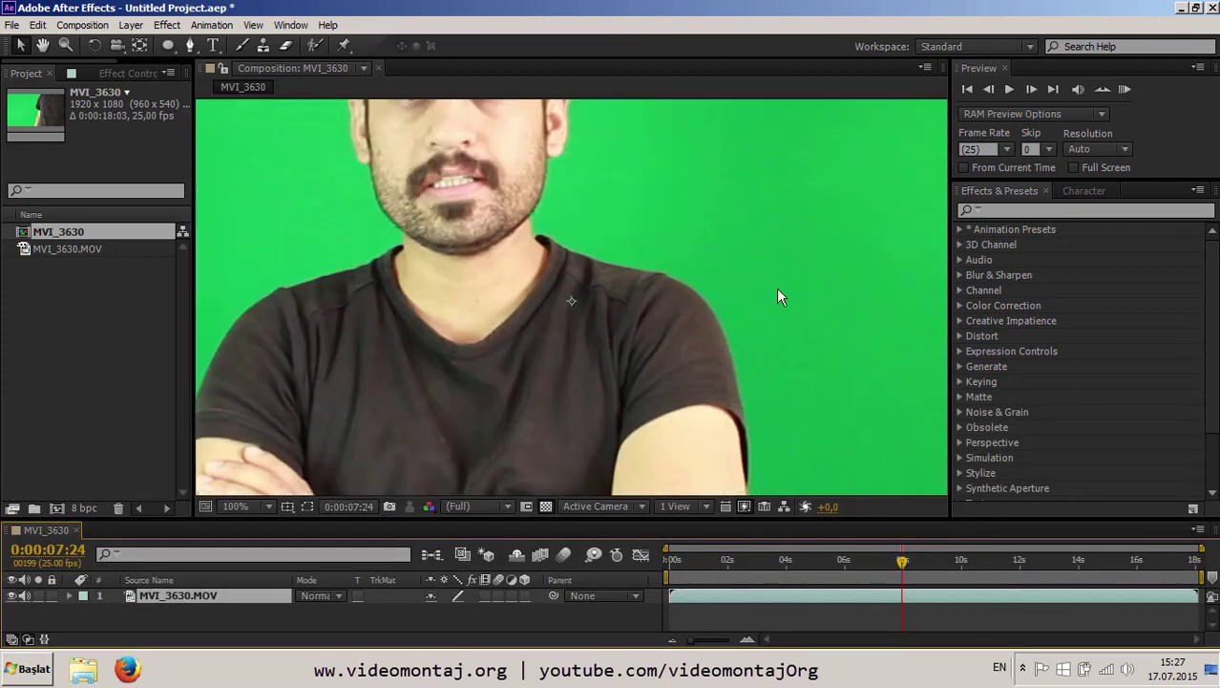
key("comma")
key("comma")
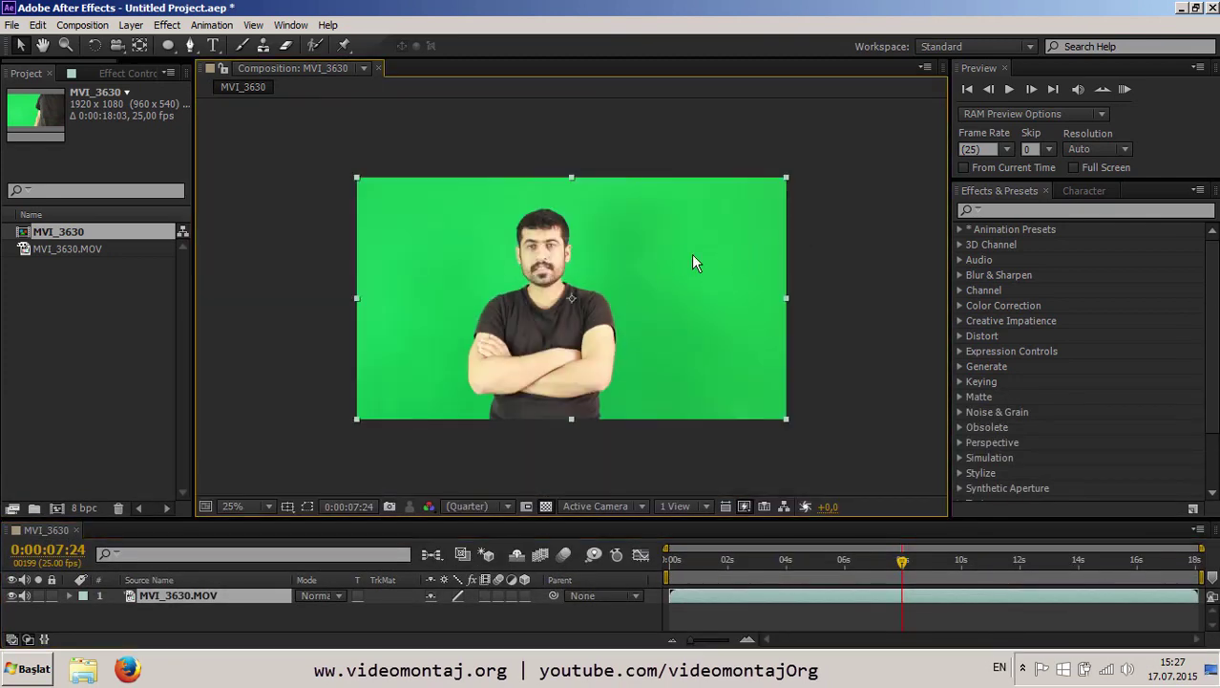
Apply Selective Color (searched as 'sele') to the clip and target the Greens range.
left_click(1112, 210)
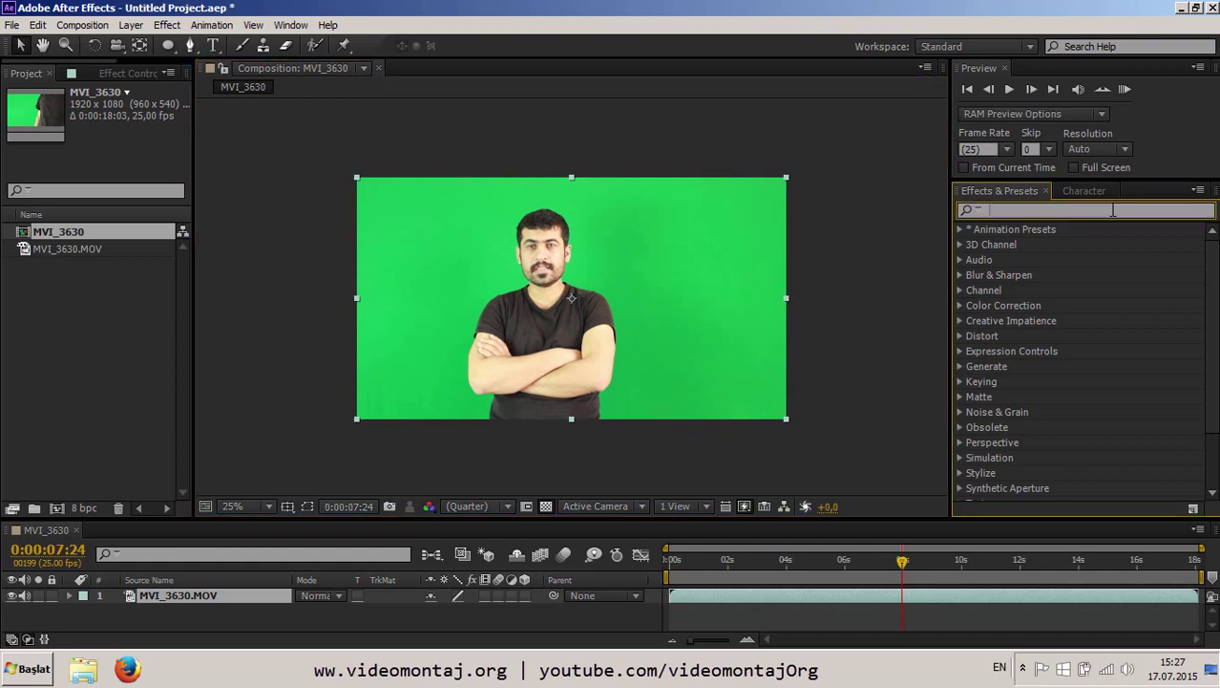
type("se")
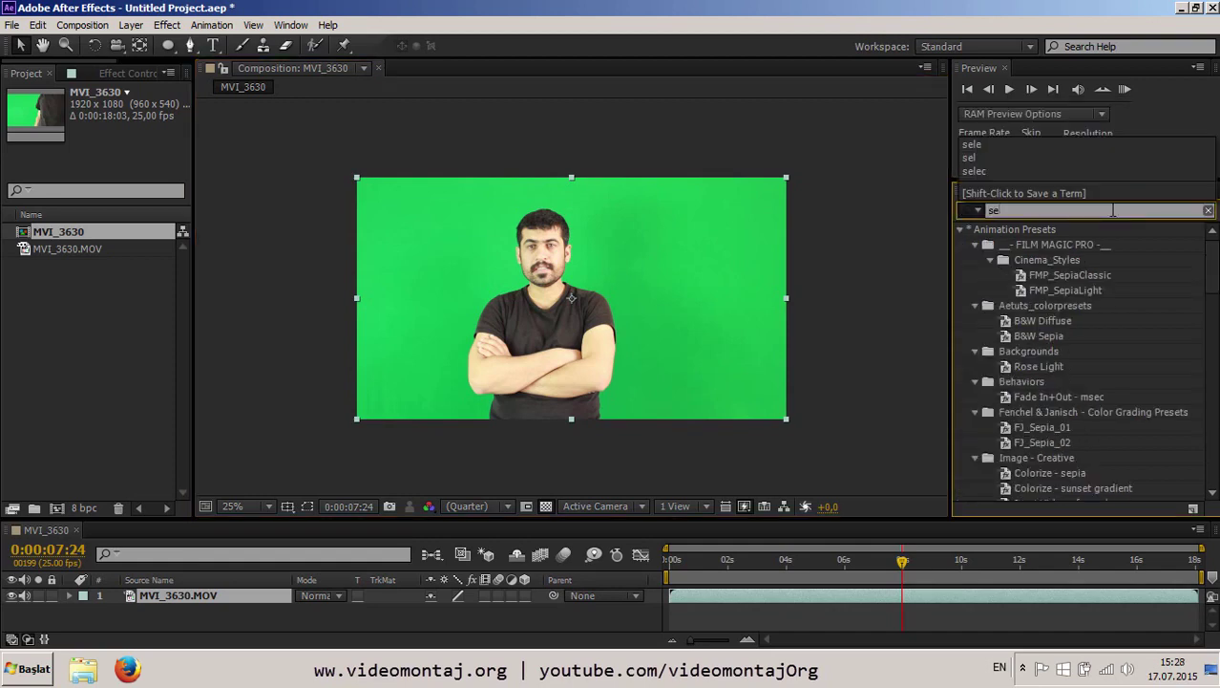
type("le")
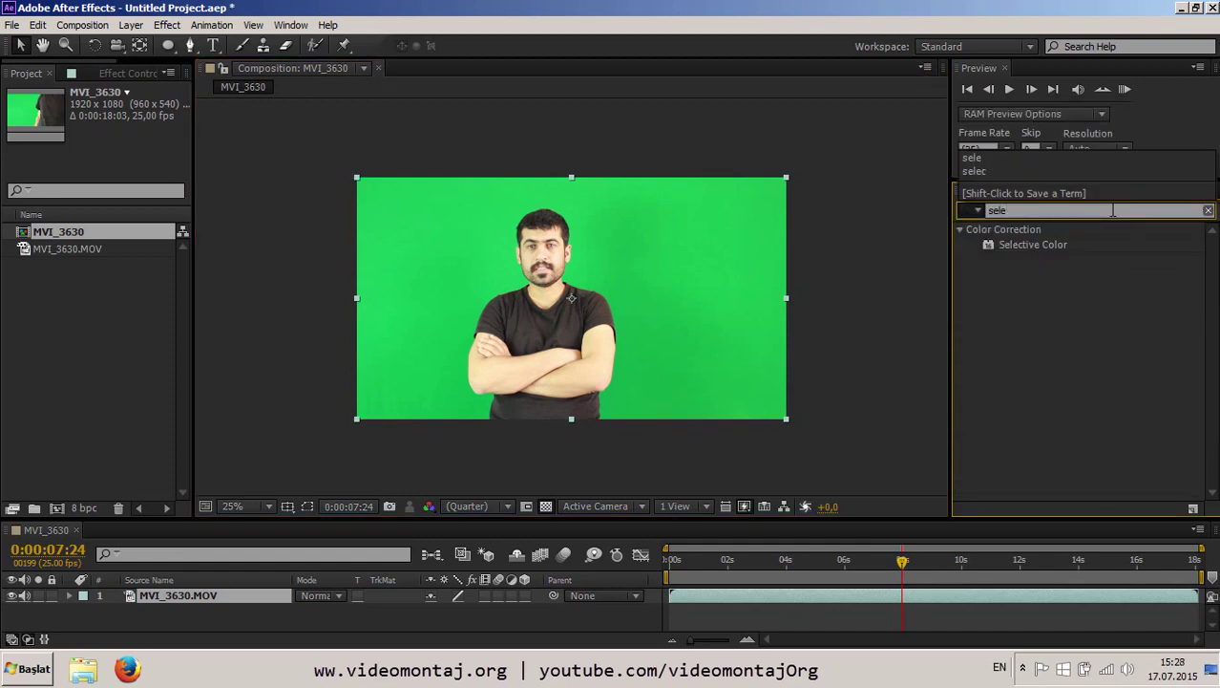
left_click_drag(1033, 245, 685, 325)
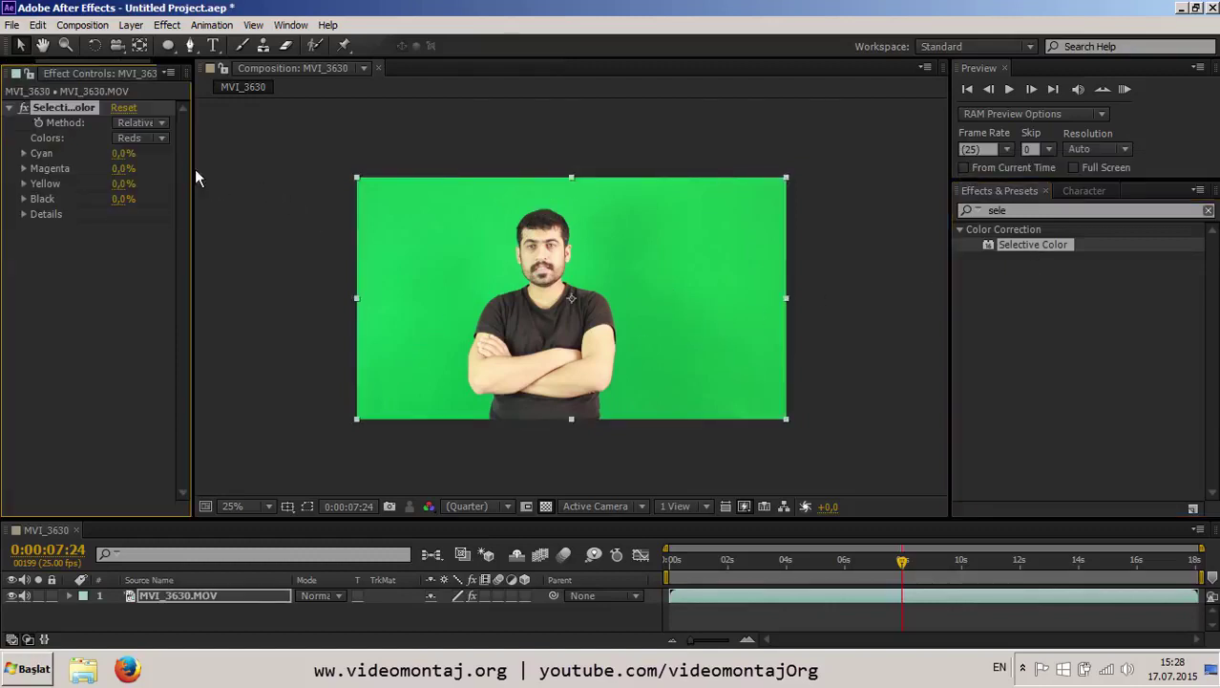
left_click_drag(190, 168, 381, 143)
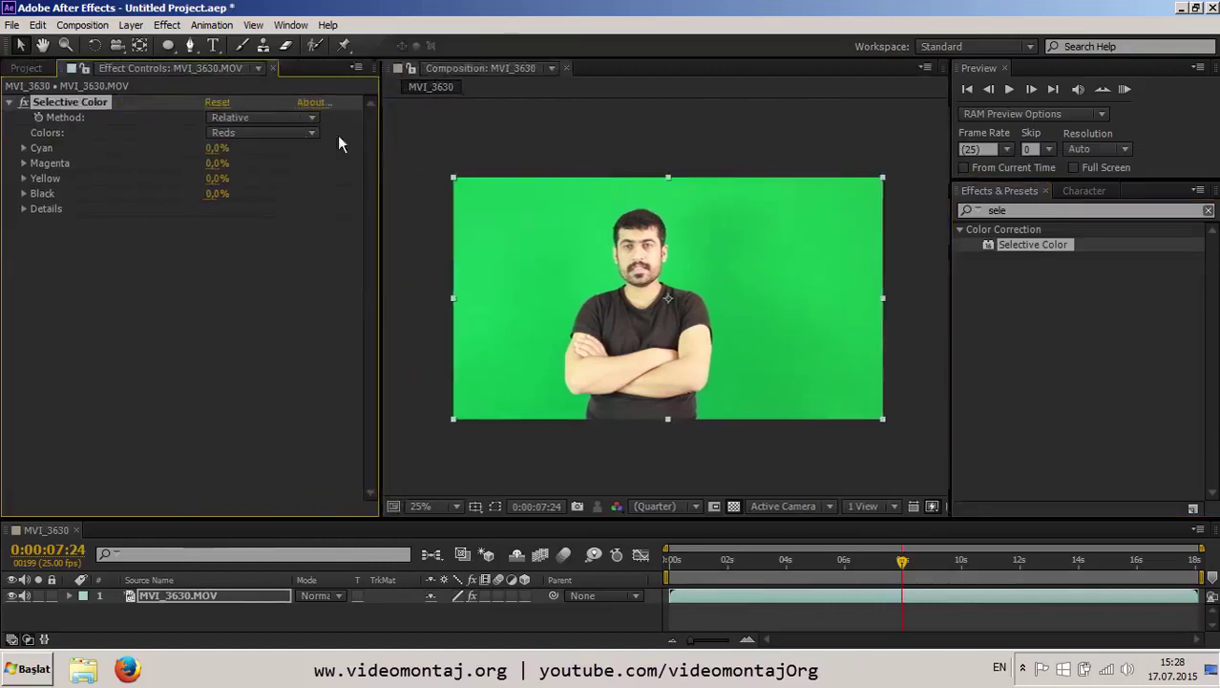
left_click(255, 117)
left_click(268, 126)
left_click(304, 132)
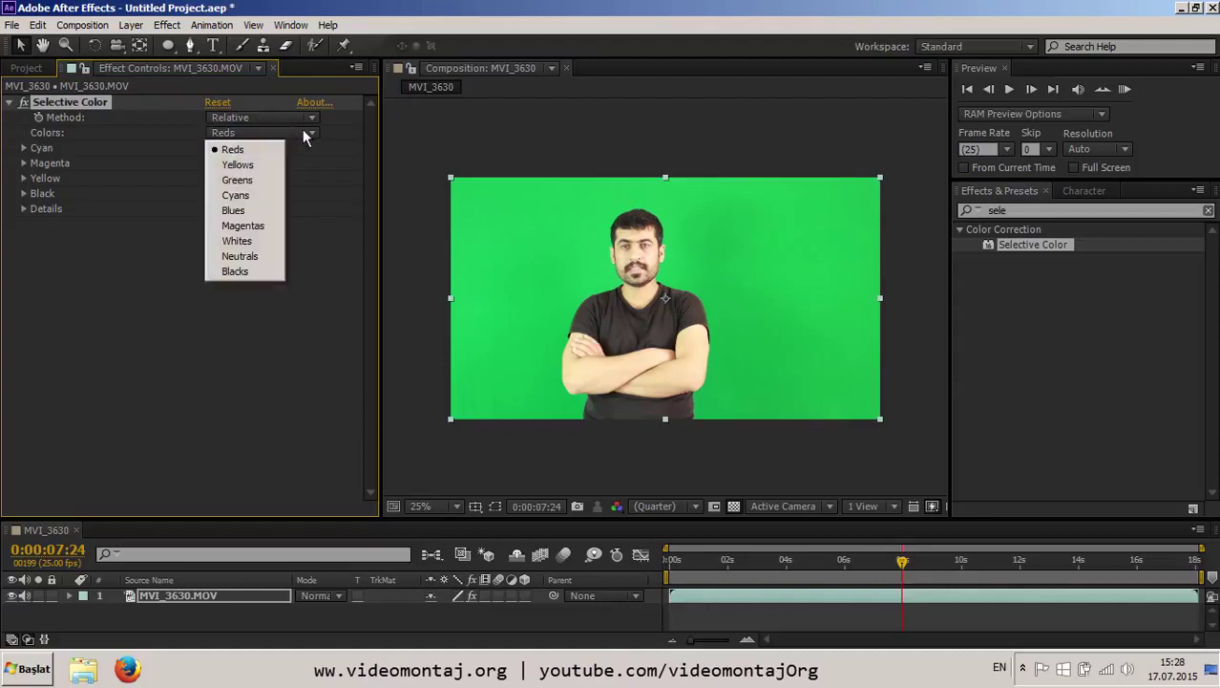
left_click(259, 180)
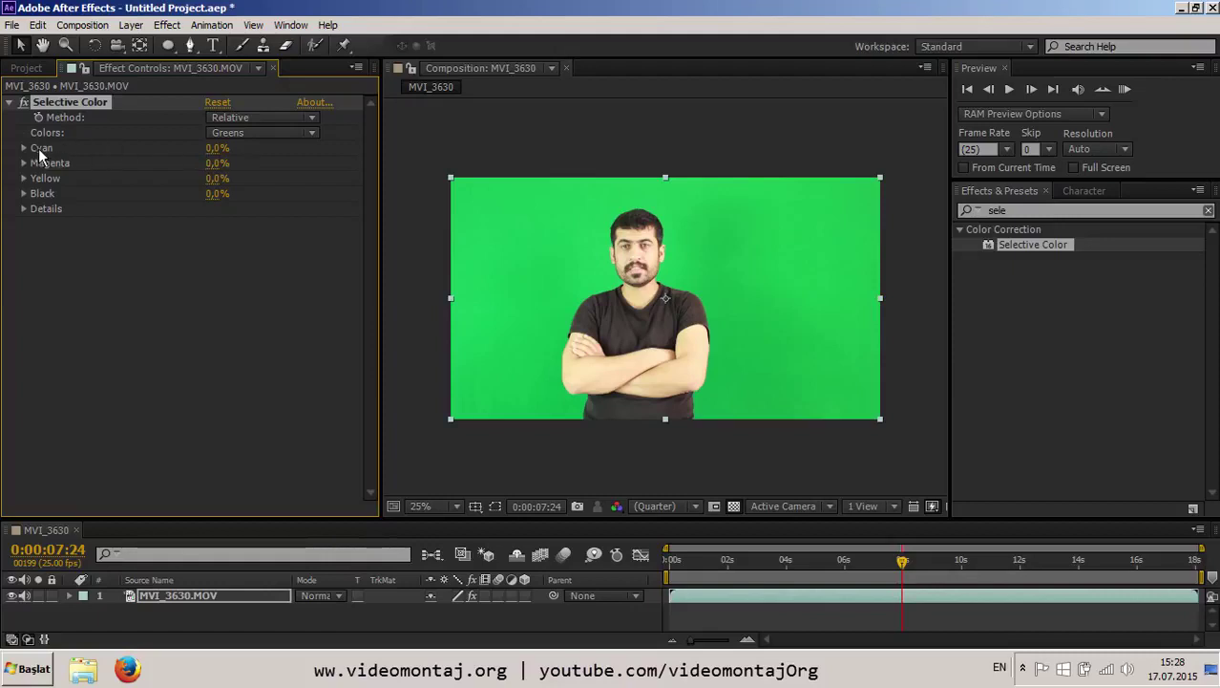
Set Greens Cyan to 100% and Yellow to 50%, then switch the effect off.
left_click_drag(217, 155, 341, 149)
left_click(22, 181)
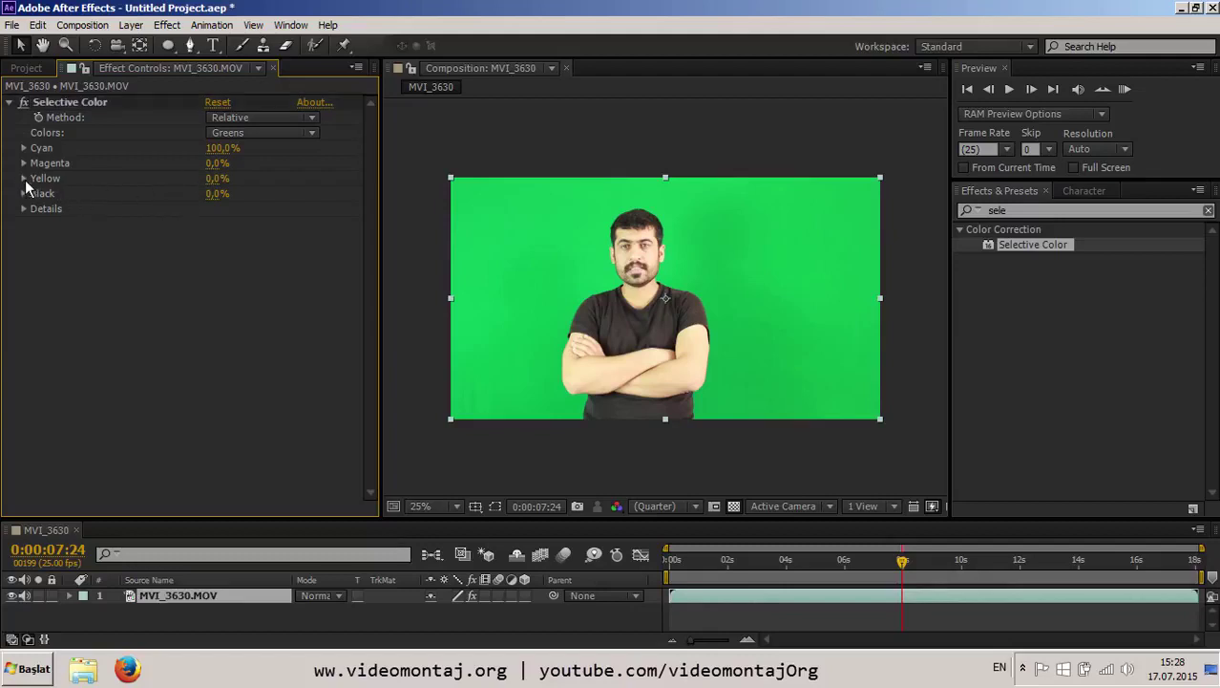
left_click(23, 178)
left_click_drag(196, 203, 217, 203)
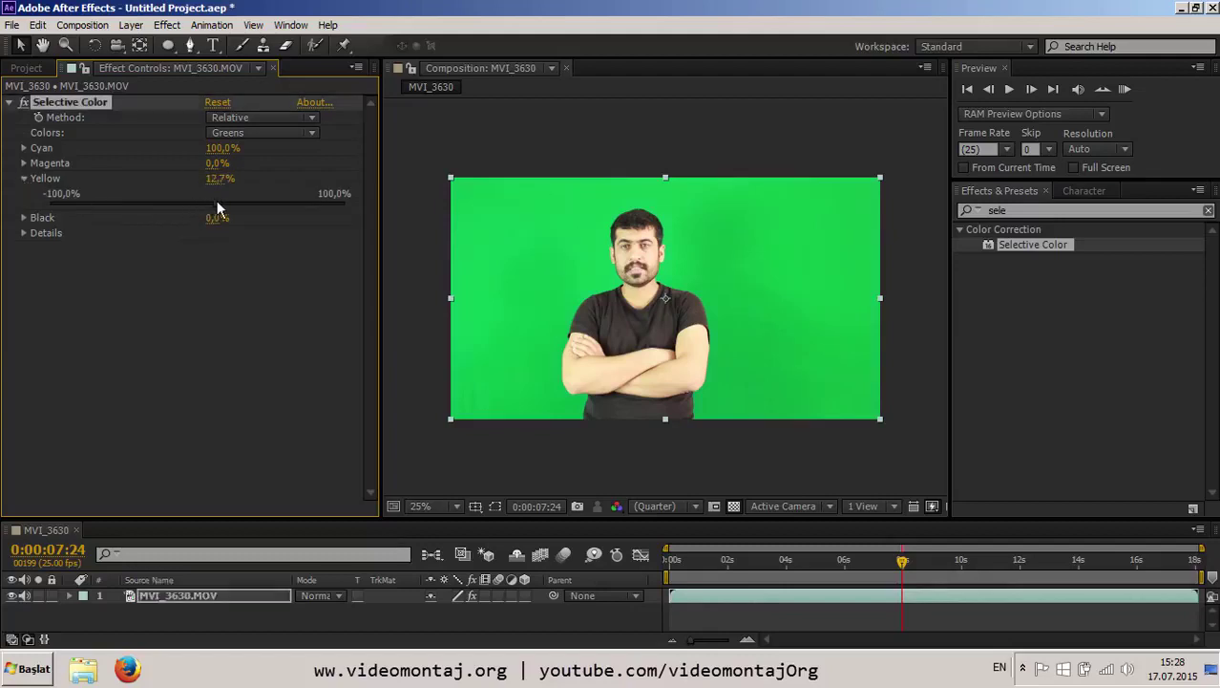
left_click(224, 178)
type("51")
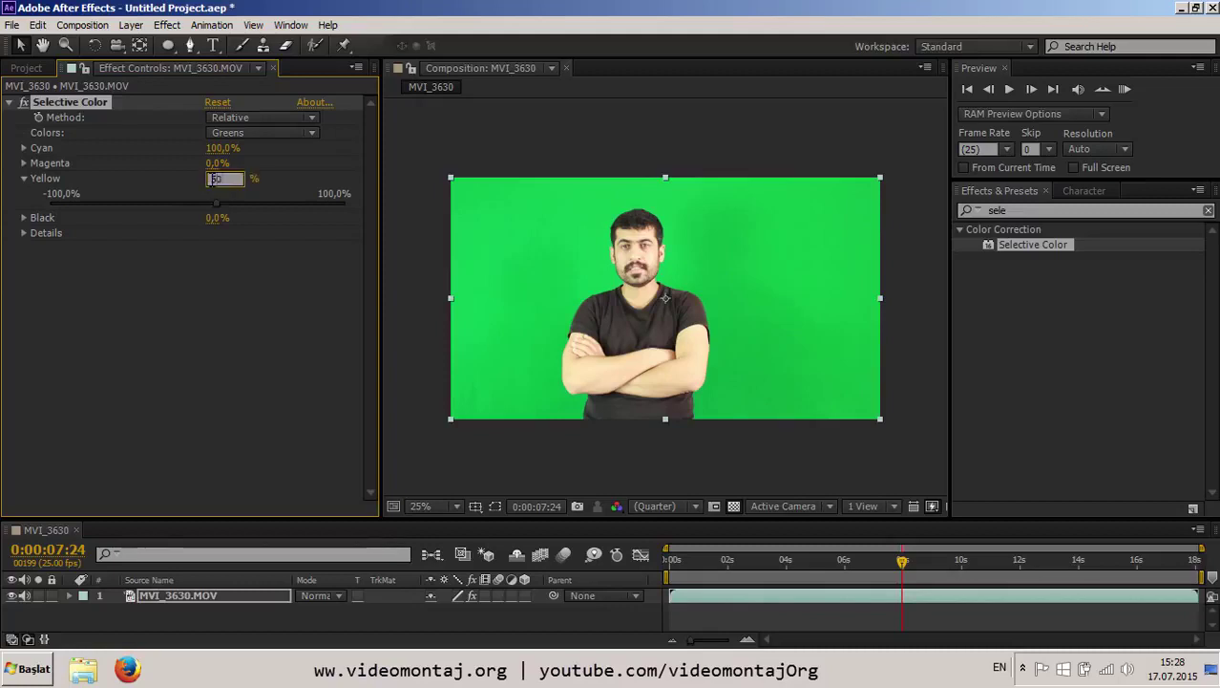
key("Return")
left_click_drag(220, 178, 216, 178)
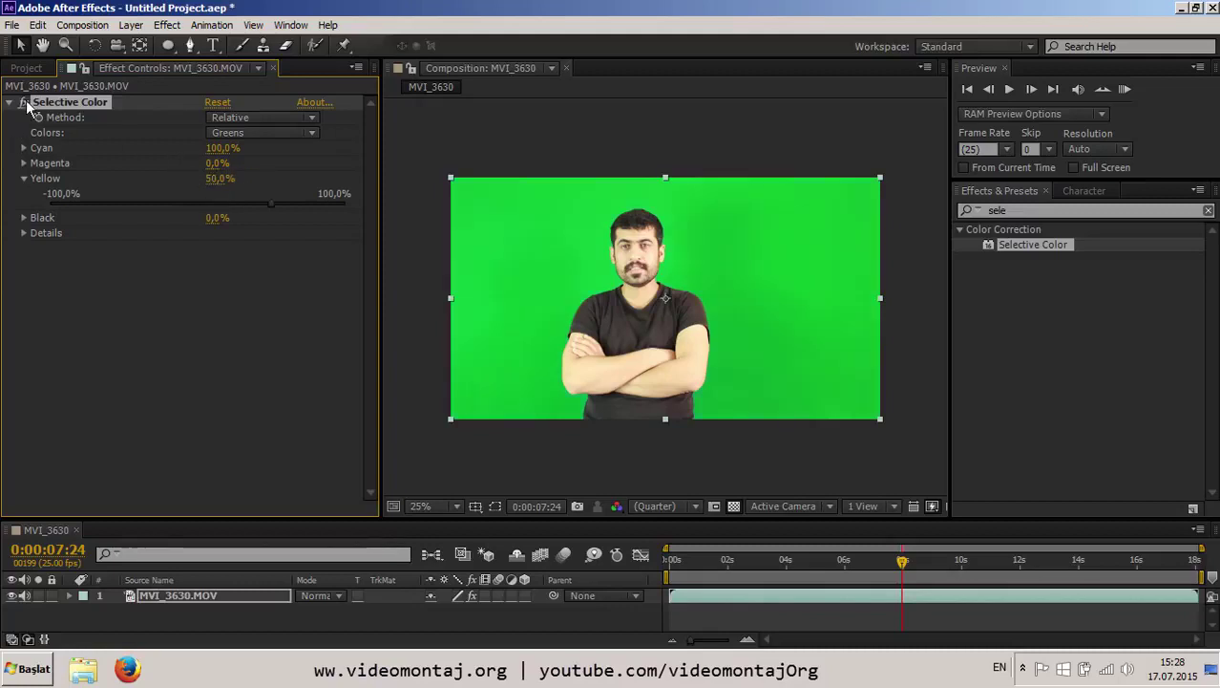
left_click(25, 103)
left_click_drag(951, 189, 1036, 189)
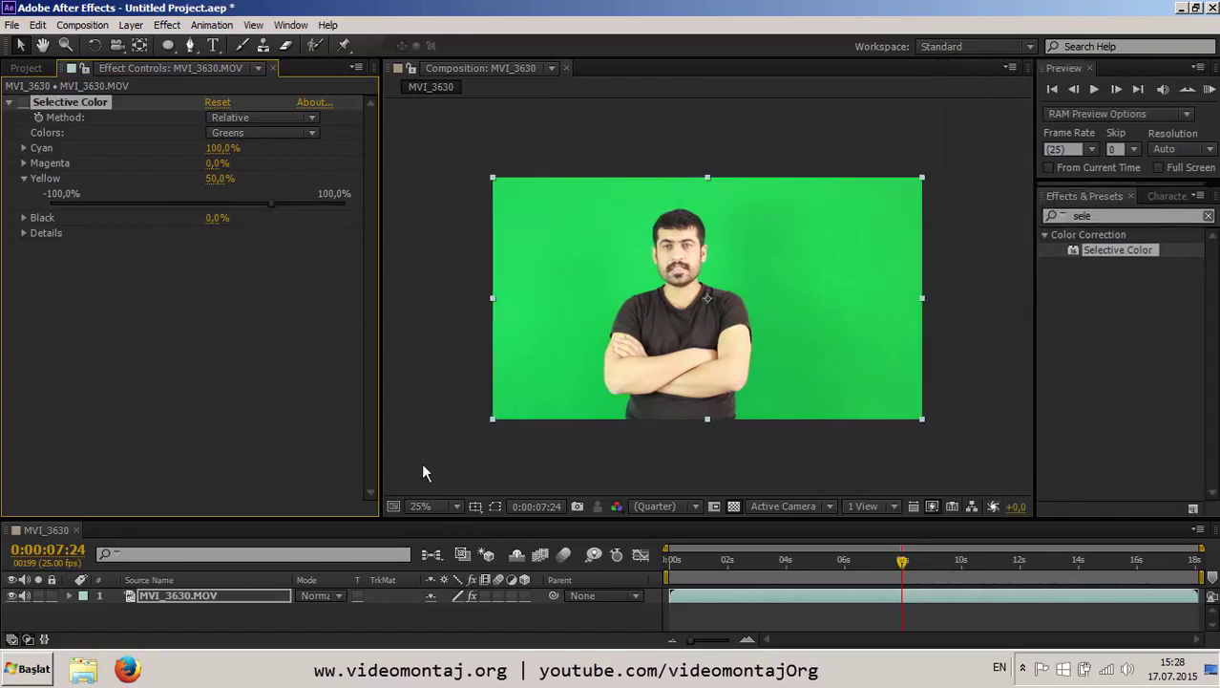
Fit the composition in the viewer and duplicate Selective Color into Selective Color 2.
left_click(437, 505)
left_click(413, 250)
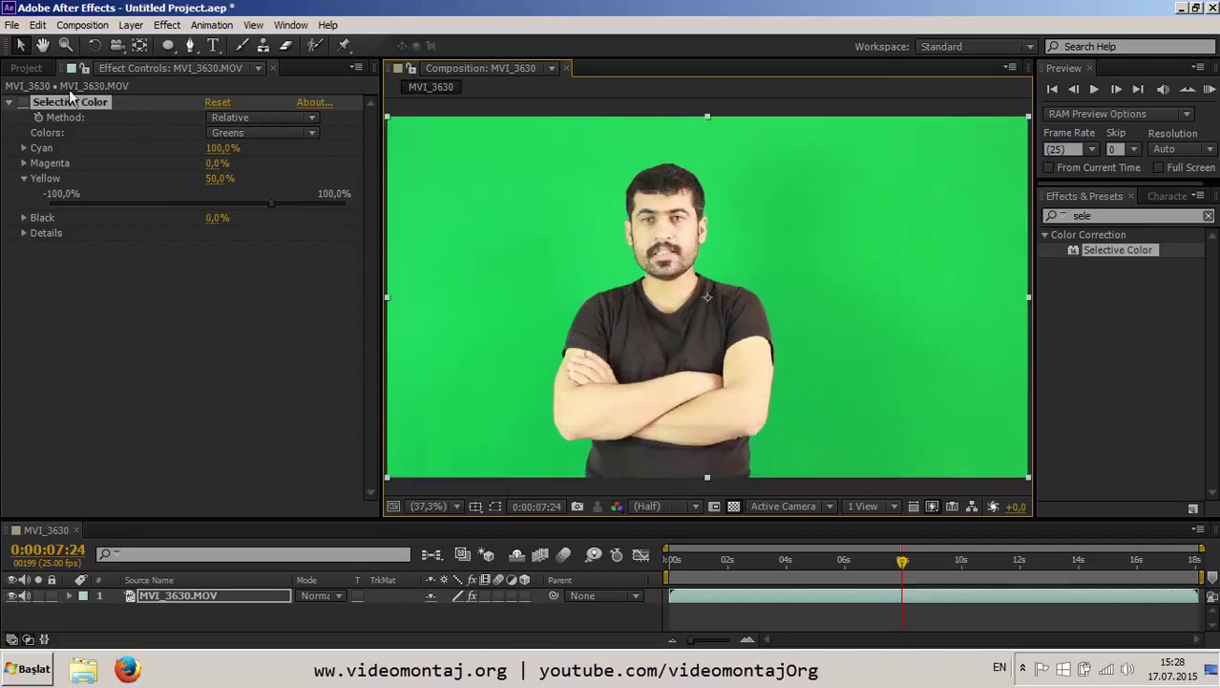
left_click(24, 101)
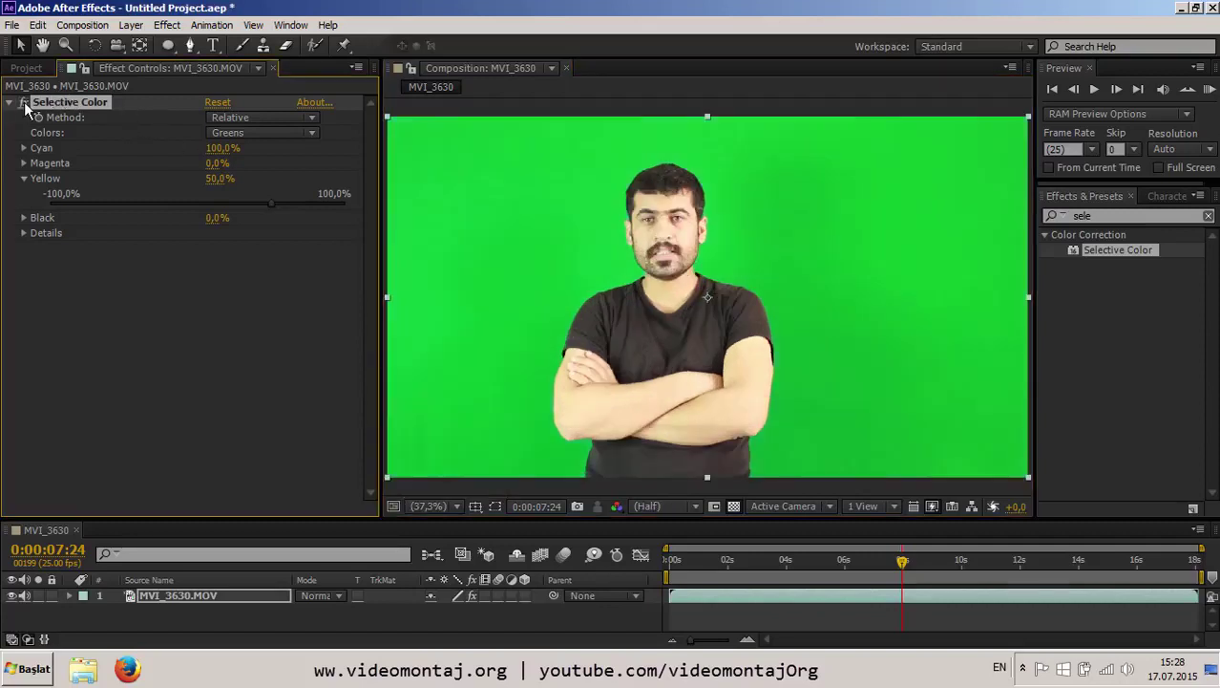
right_click(81, 108)
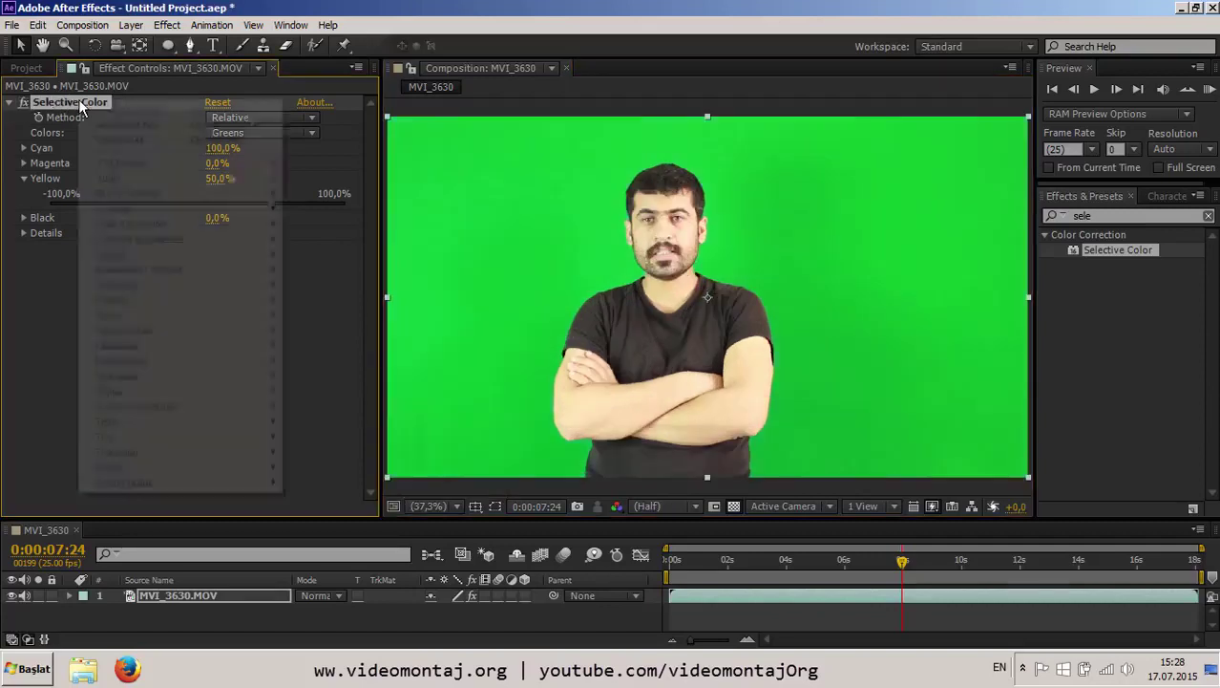
key("Escape")
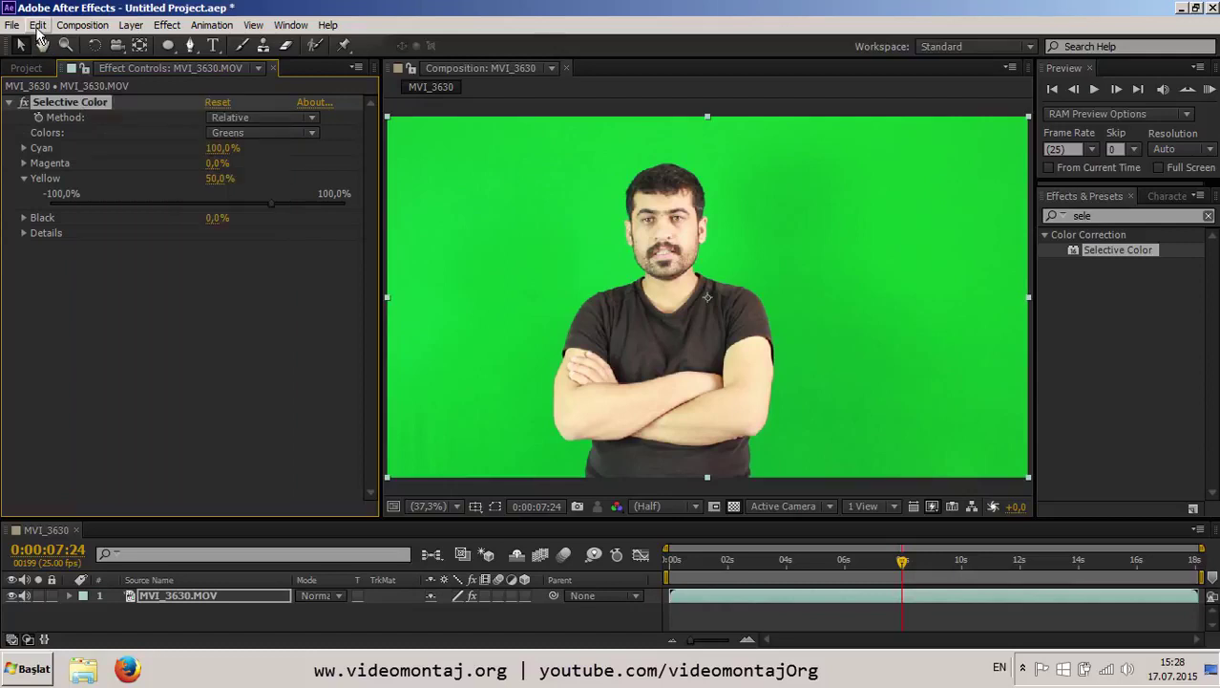
key("ctrl+d")
left_click(12, 139)
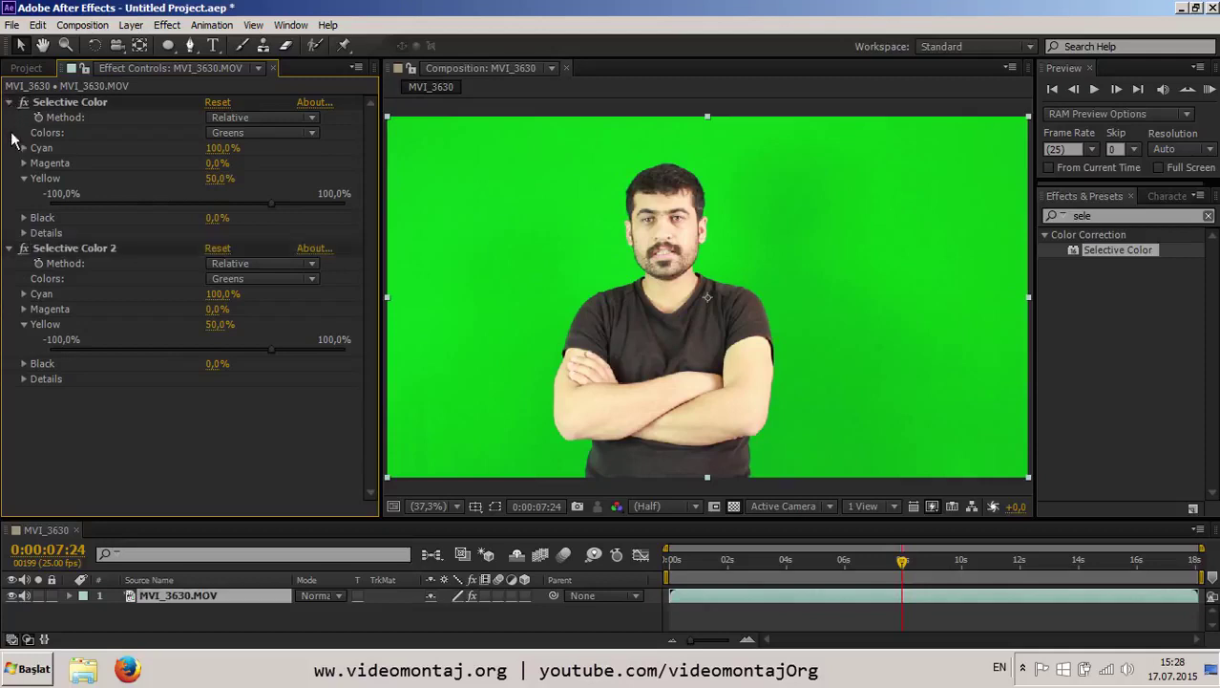
left_click(9, 102)
left_click(10, 118)
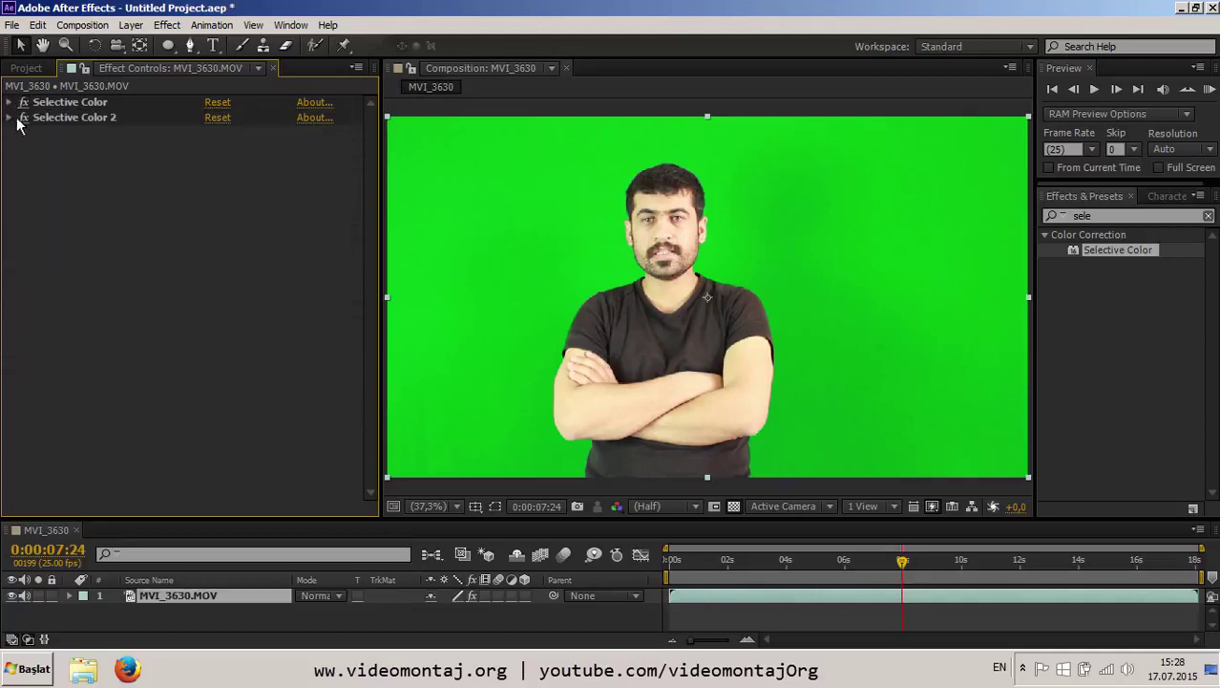
Toggle both Selective Color effects off and on to compare, zoomed onto the presenter's face.
left_click(23, 117)
left_click(23, 102)
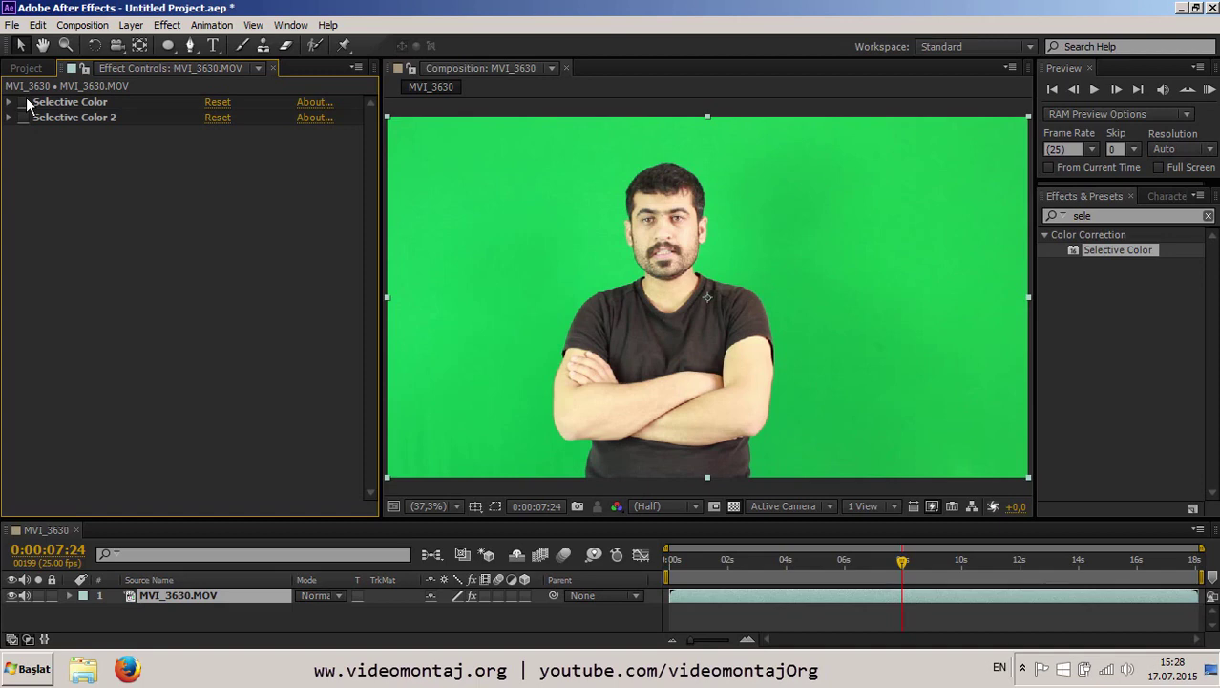
left_click(23, 102)
left_click(23, 118)
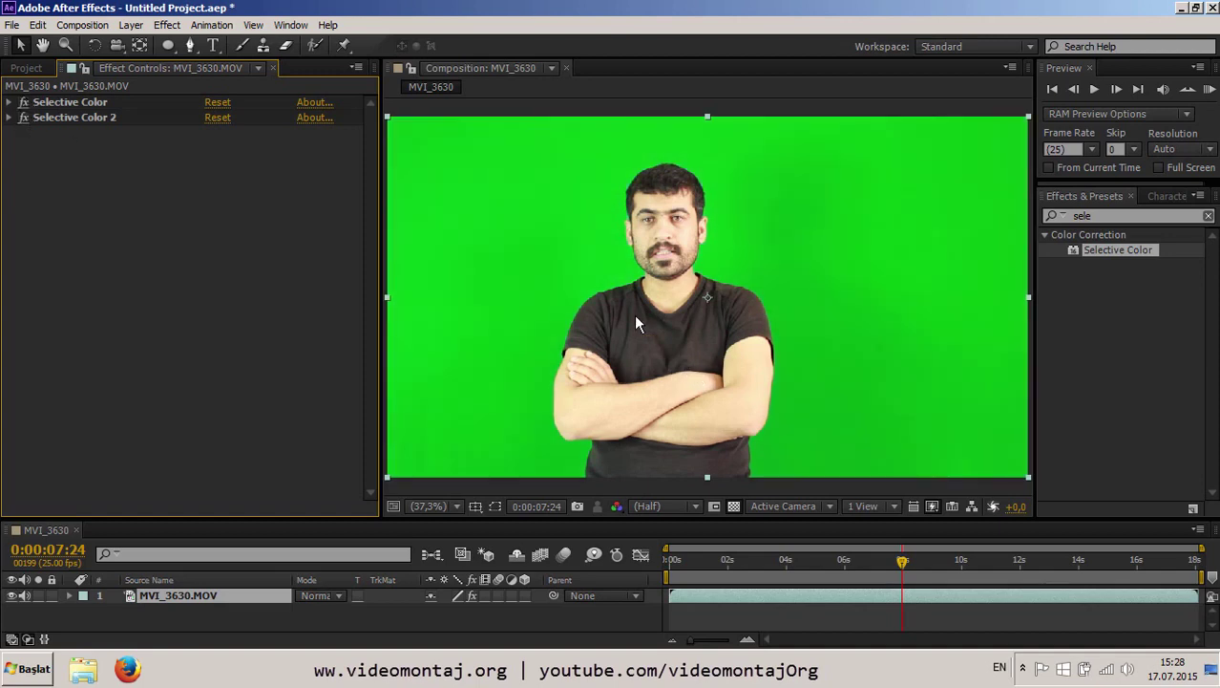
scroll(634, 313, "up", 3)
key("h")
left_click_drag(860, 331, 751, 399)
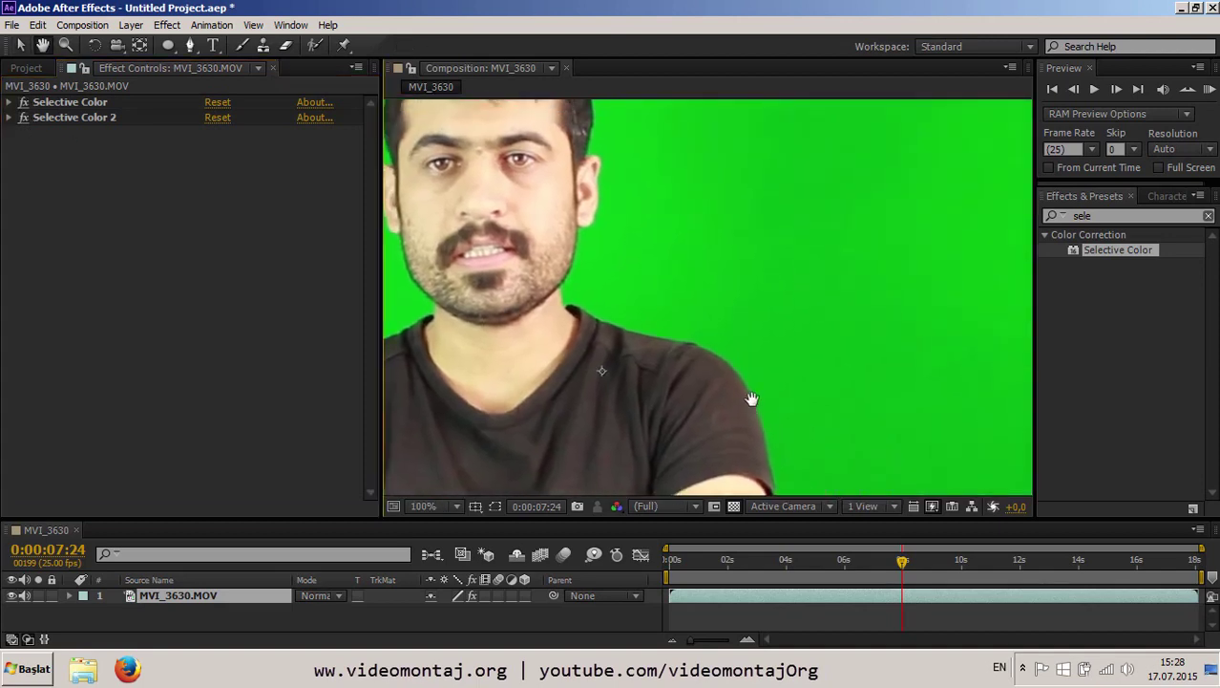
key("v")
Set Selective Color 2's Greens Yellow to 25% and collapse the effect.
left_click(8, 117)
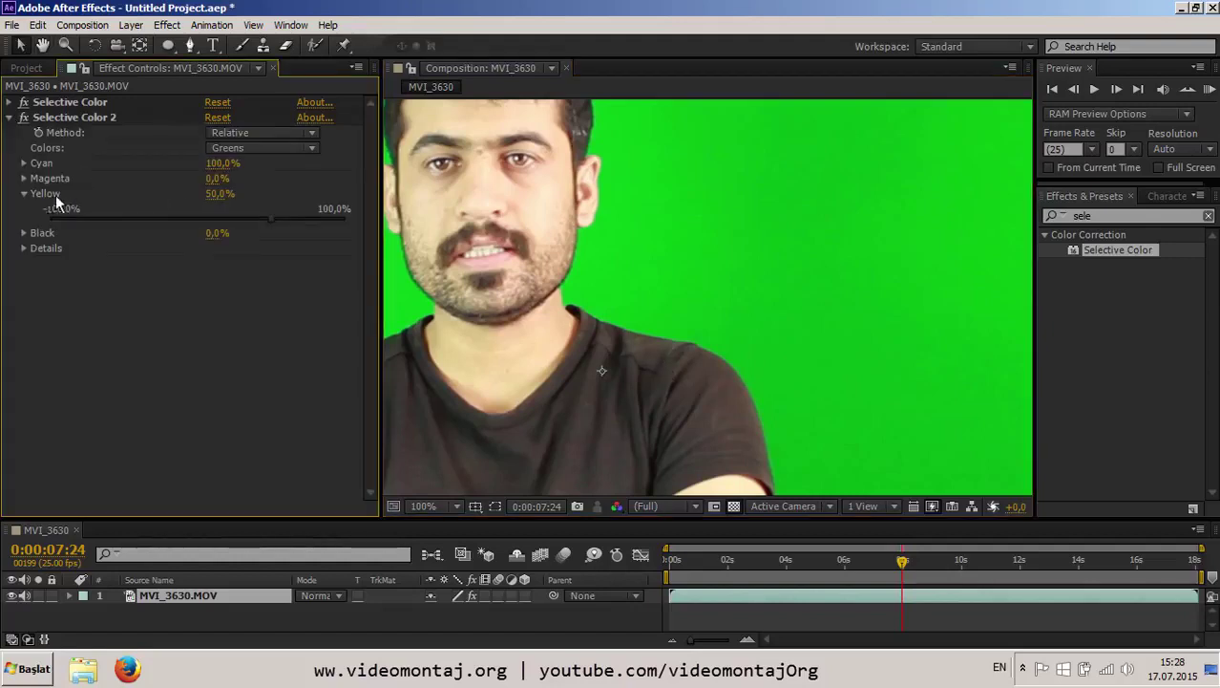
left_click_drag(272, 219, 260, 218)
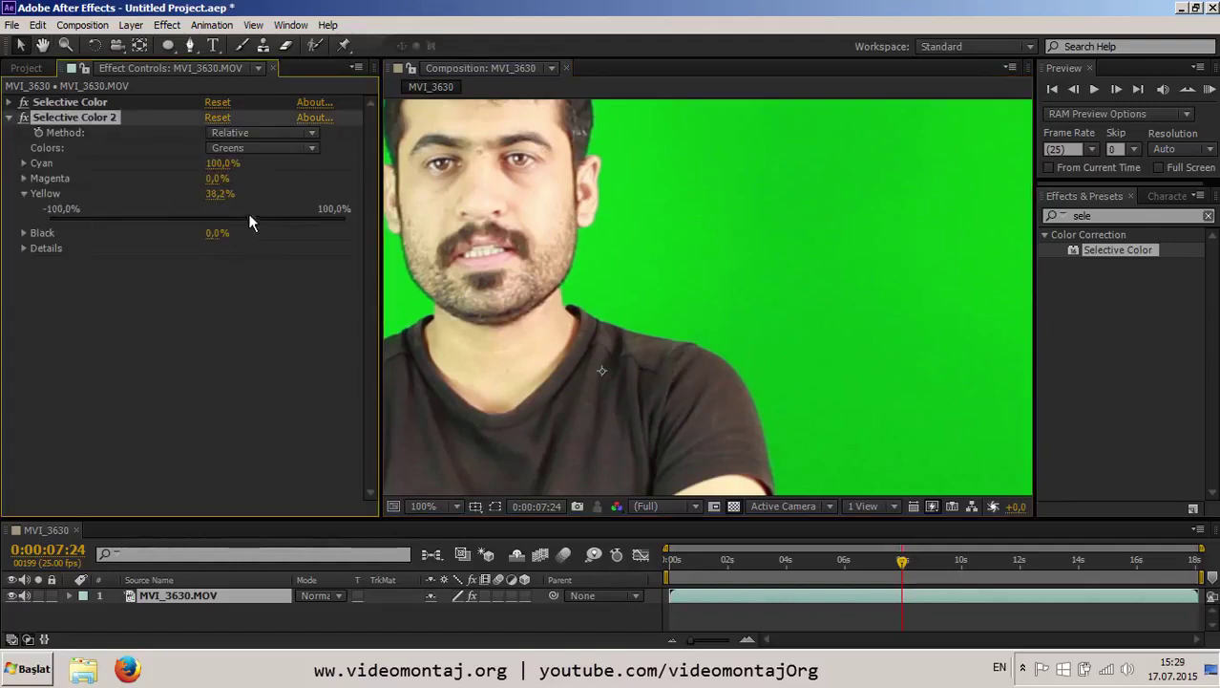
left_click(218, 194)
type("25")
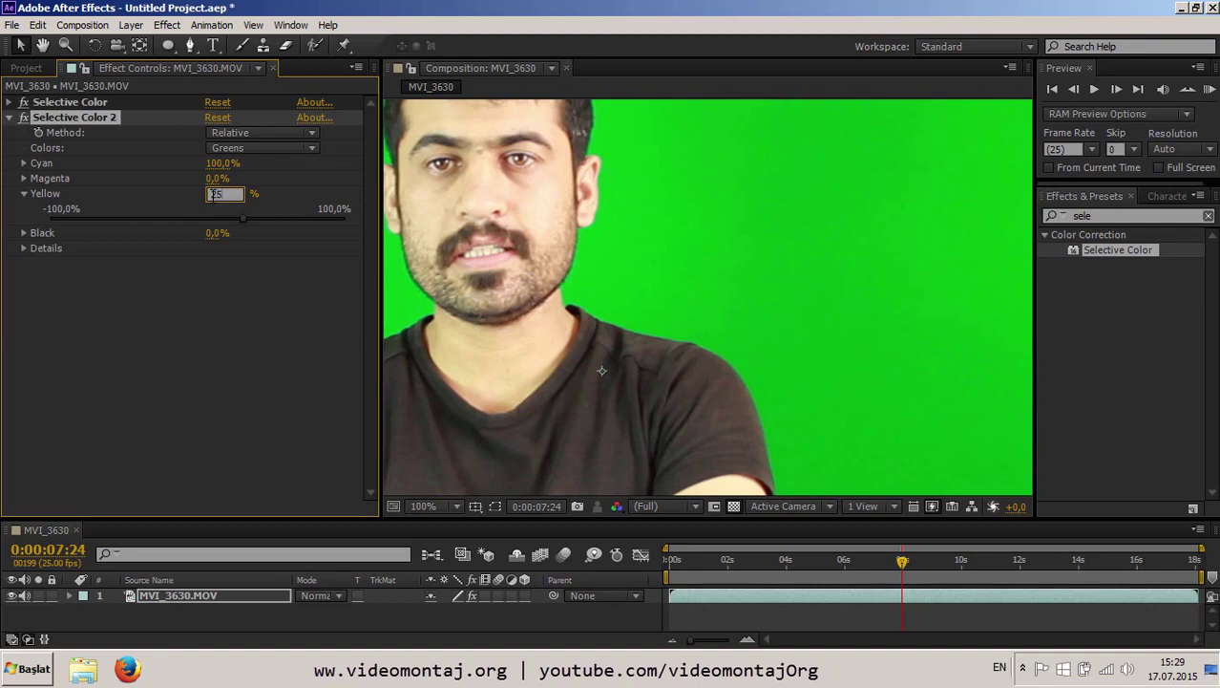
key("Return")
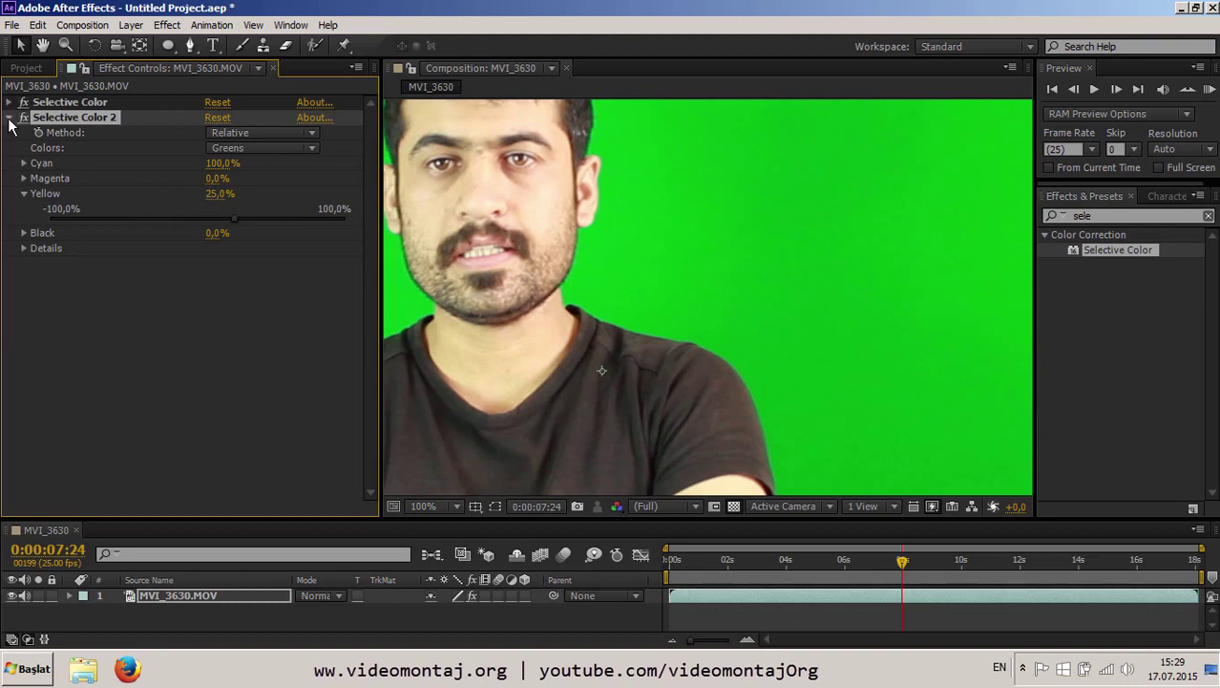
left_click(9, 117)
Reframe the whole presenter in the viewer and clear the Effects & Presets search.
key("comma")
key("h")
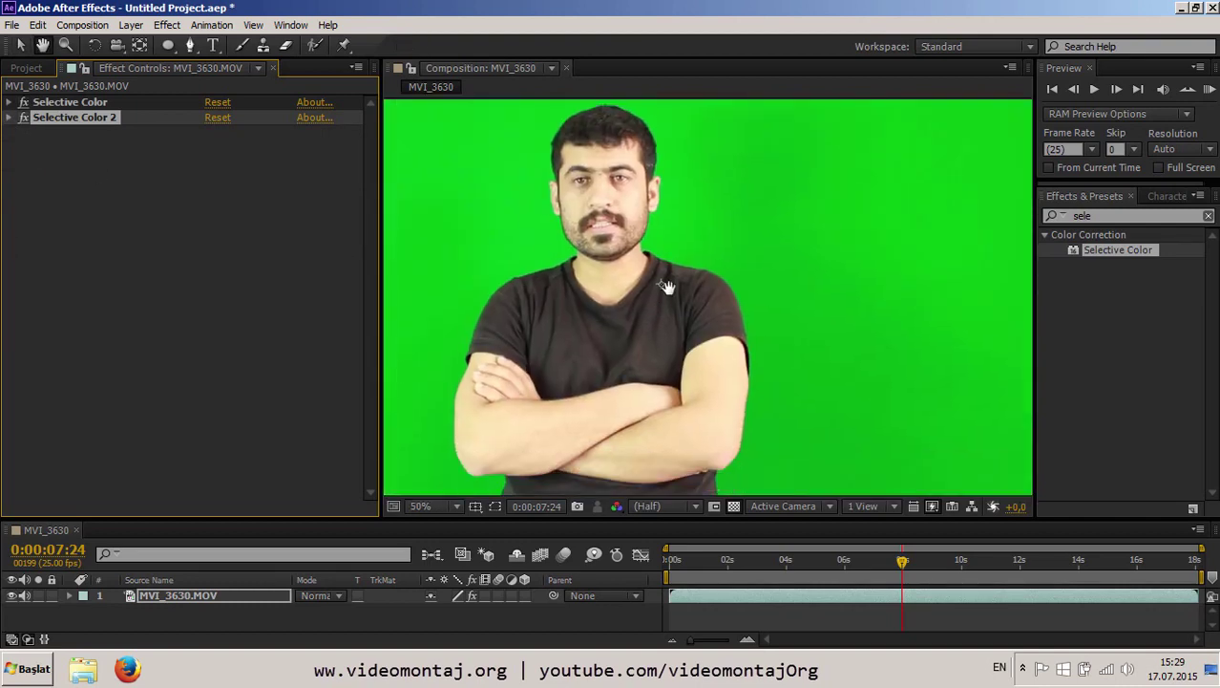
mouse_move(659, 407)
left_mouse_down()
mouse_move(695, 253)
mouse_move(669, 382)
left_mouse_up()
key("v")
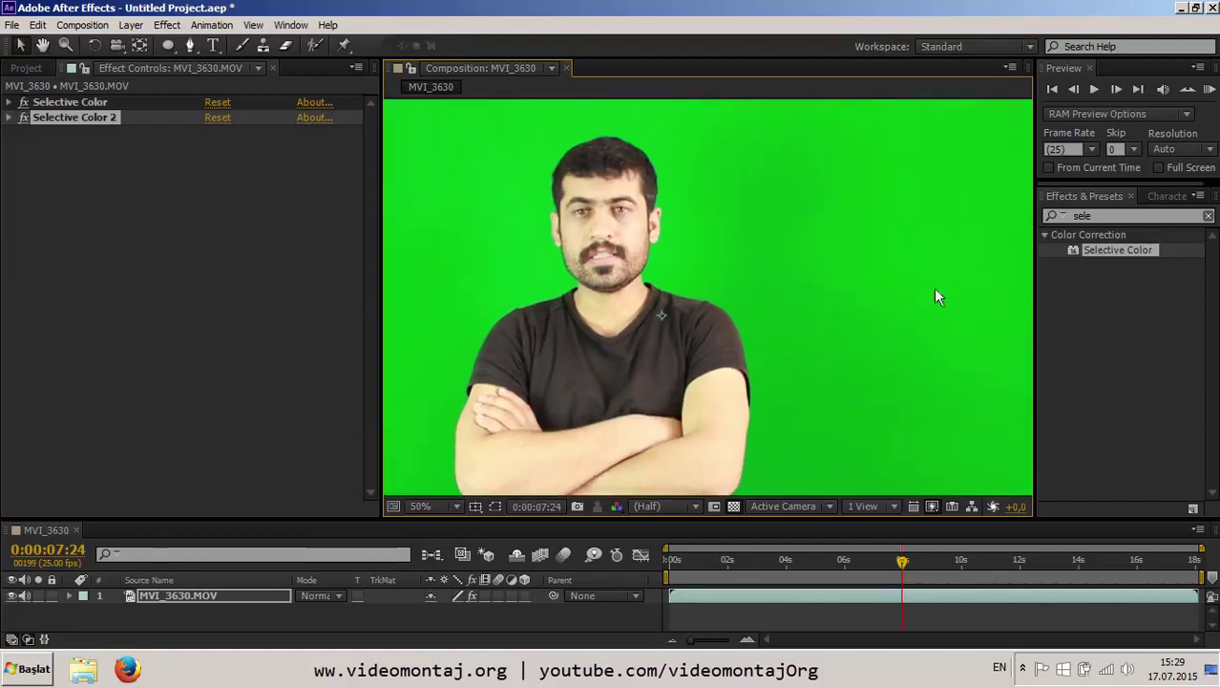
left_click(1208, 217)
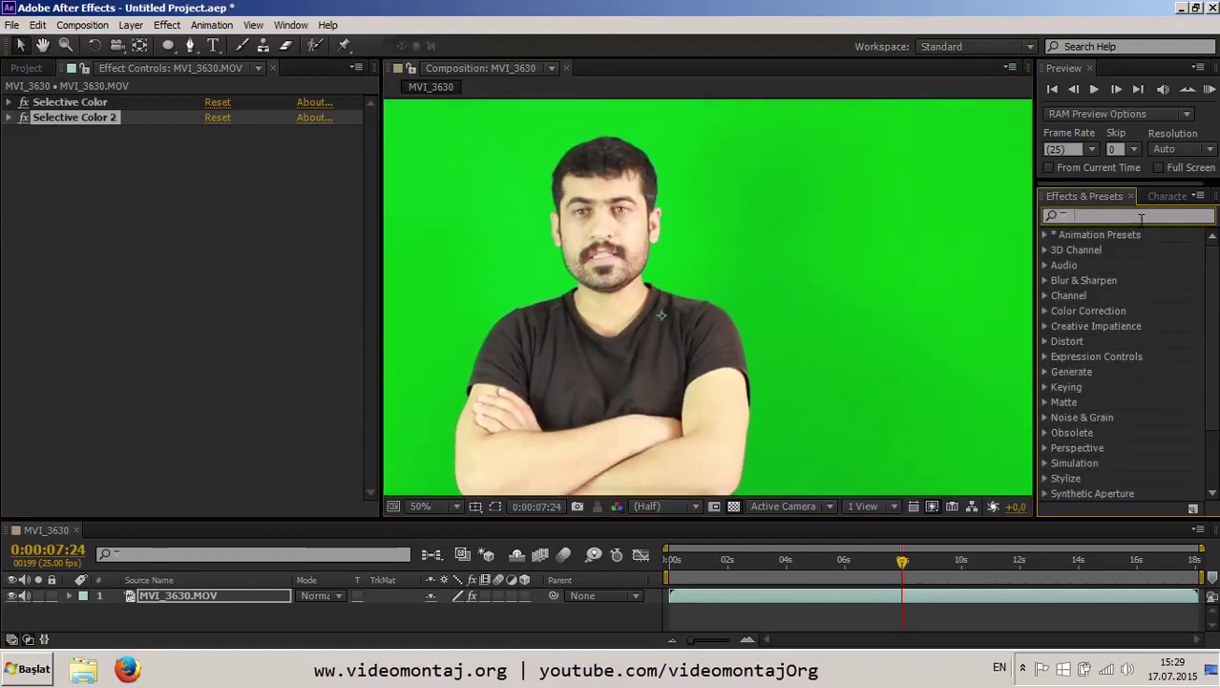
Search 'key' and apply Keylight (1.2) to the MVI_3630.MOV clip.
type("key")
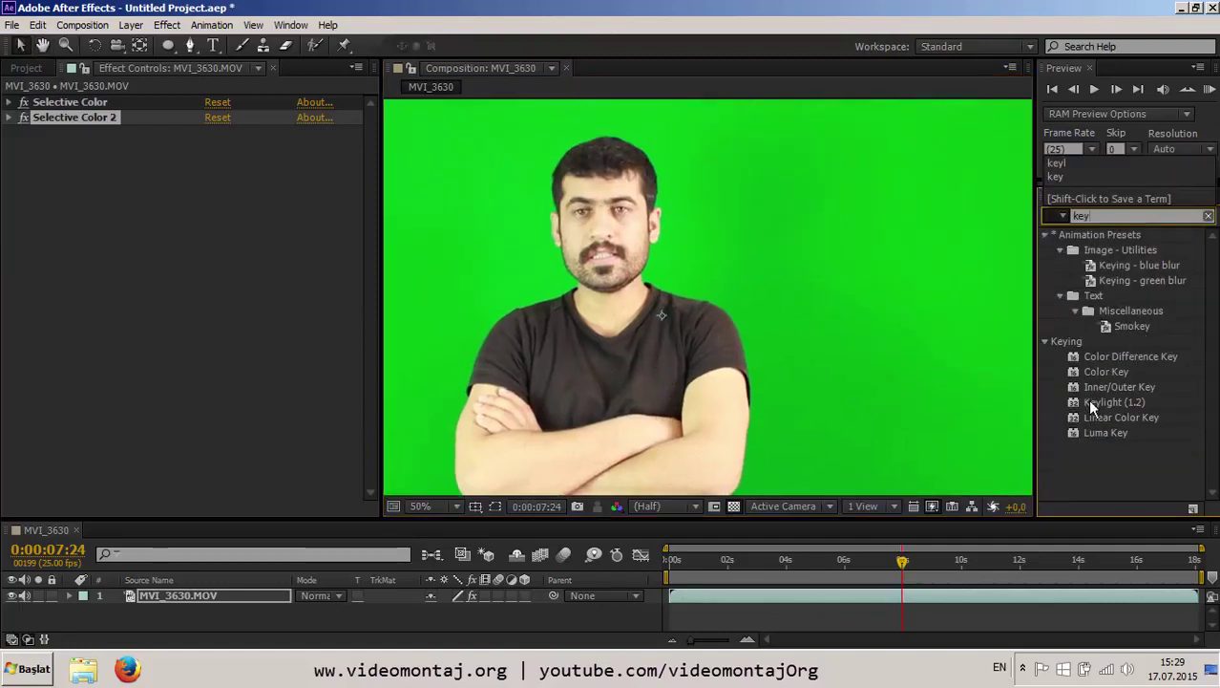
left_click(1086, 405)
left_click_drag(1086, 405, 786, 332)
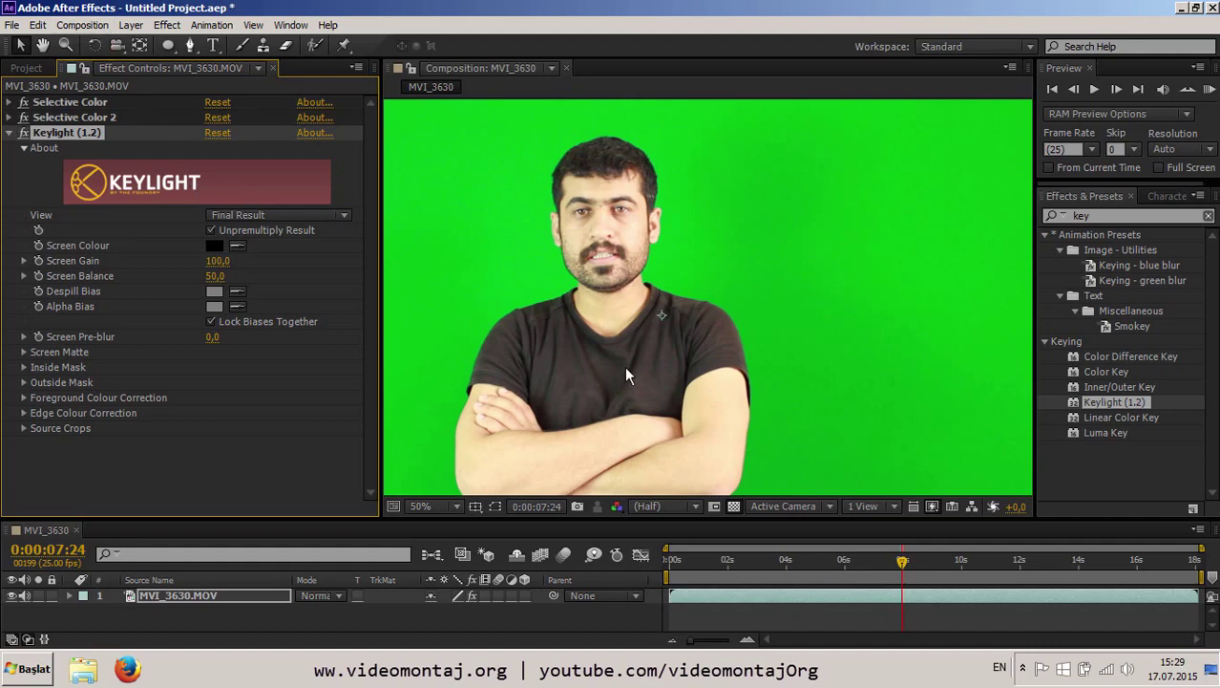
left_click_drag(625, 375, 665, 255)
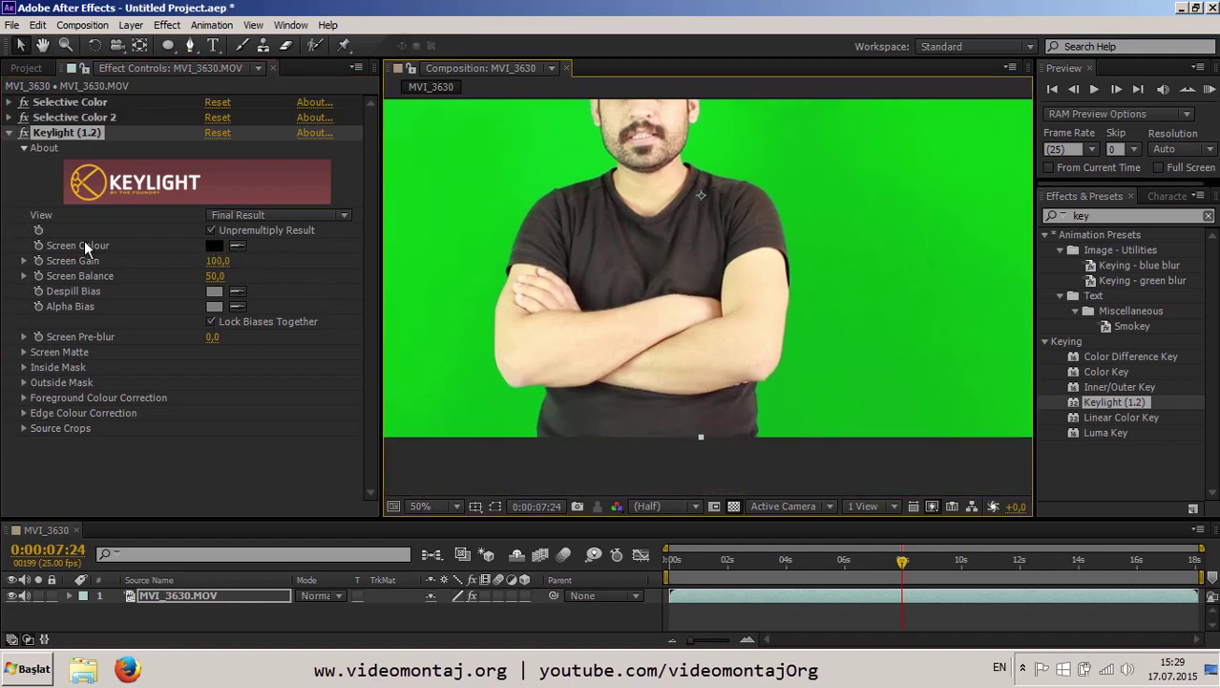
Sample the green backdrop as Keylight's Screen Colour.
left_click(236, 246)
left_click(647, 330)
key("Page_Down")
key("Page_Down")
key("Page_Down")
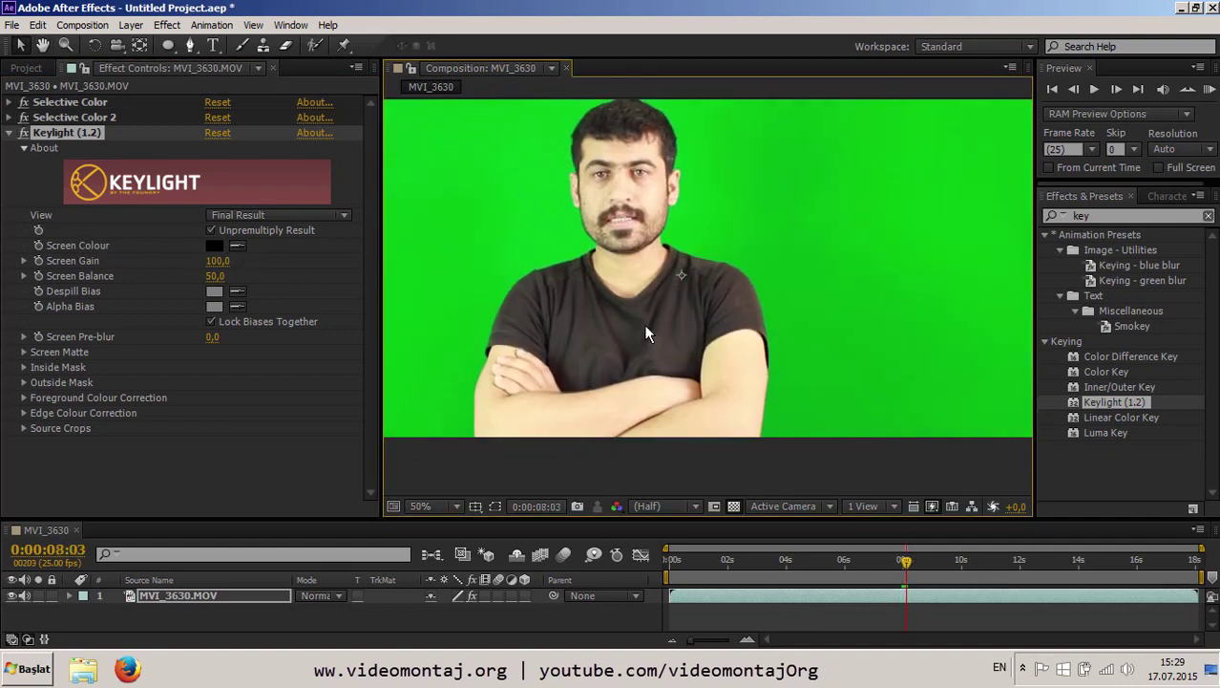
left_click_drag(611, 330, 679, 340)
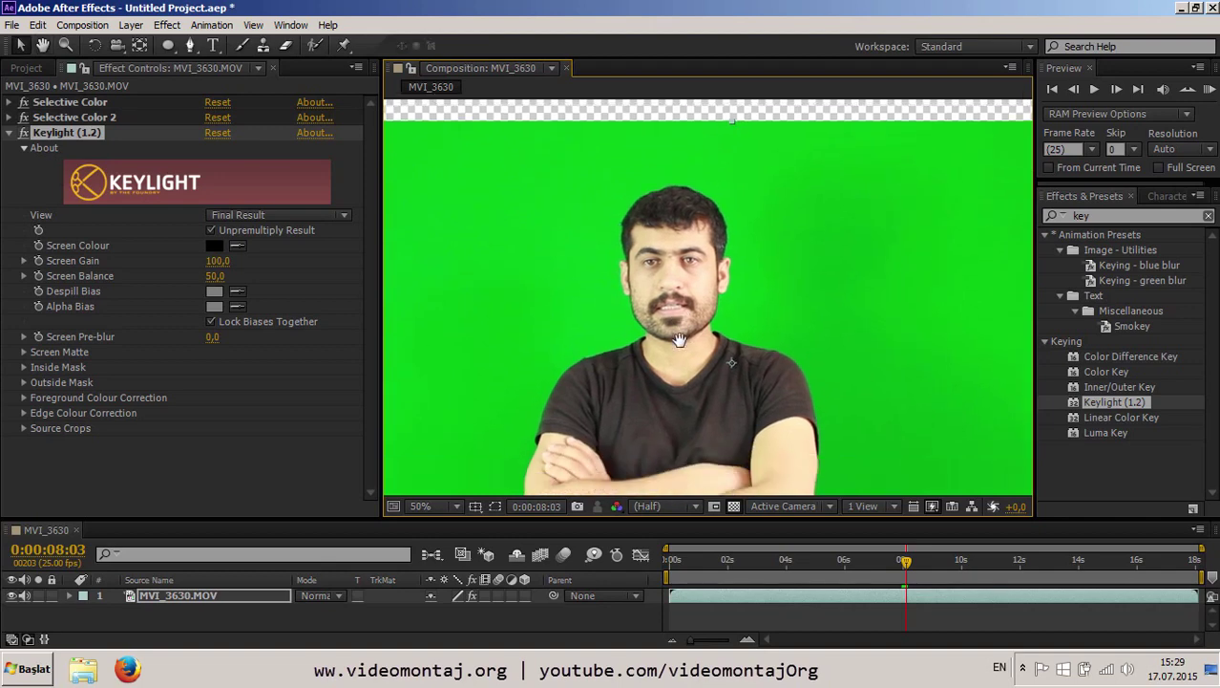
key("Page_Up")
key("Page_Up")
key("Page_Up")
scroll(601, 332, "down", 2)
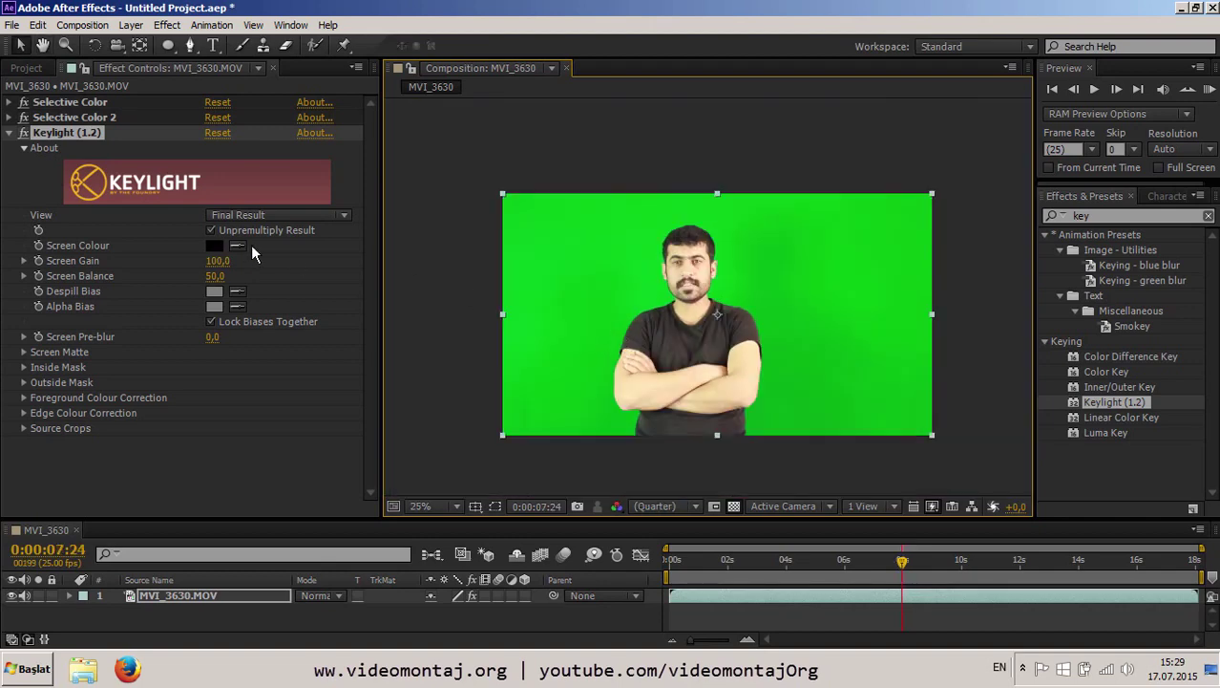
left_click(237, 245)
left_click(627, 315)
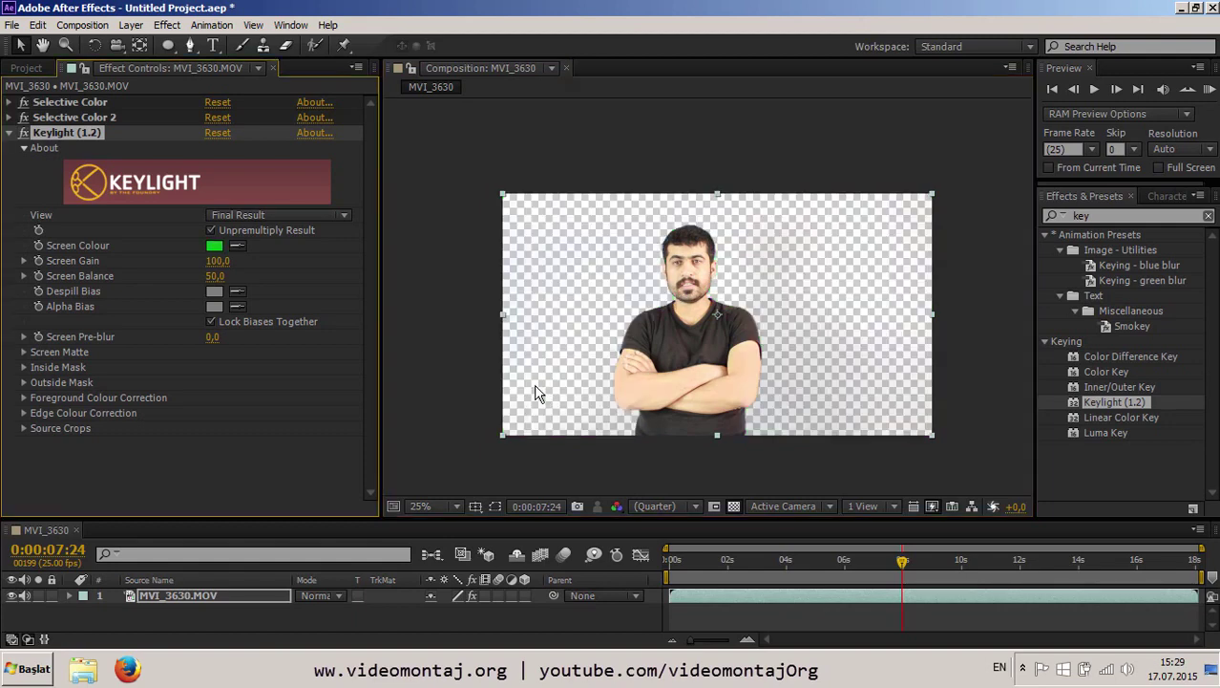
Turn off the transparency grid so keyed areas show black, and inspect the edges at full size.
left_click(423, 505)
left_click(452, 266)
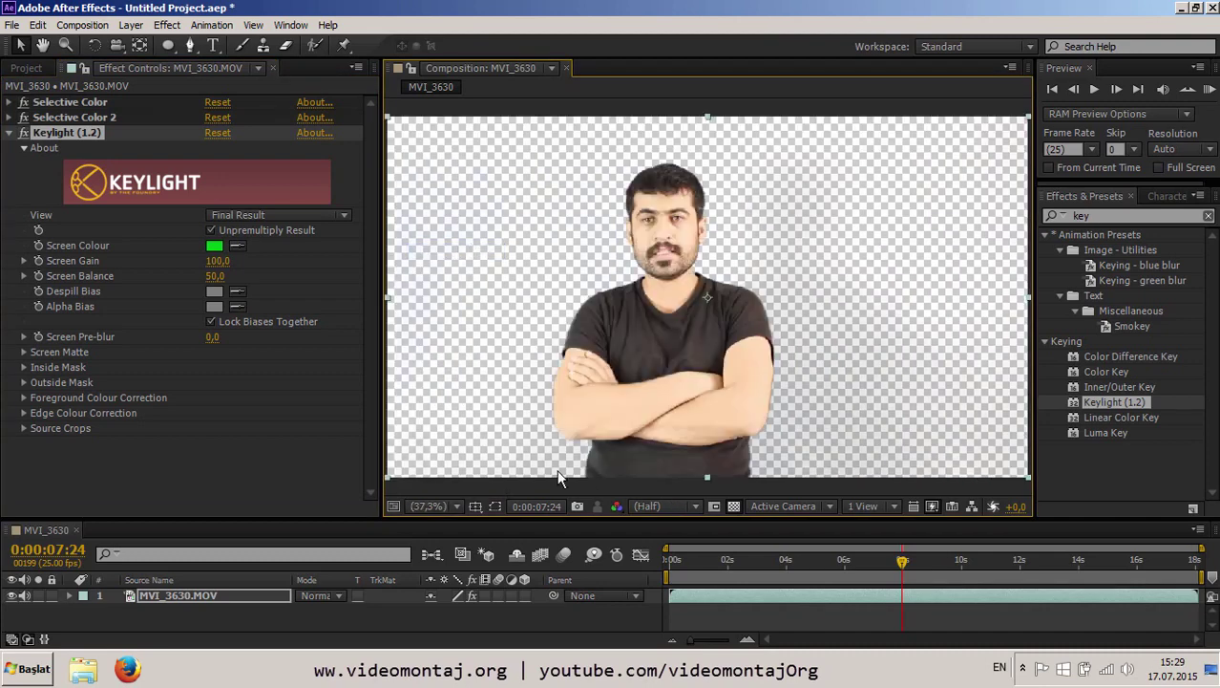
left_click(732, 506)
key("h")
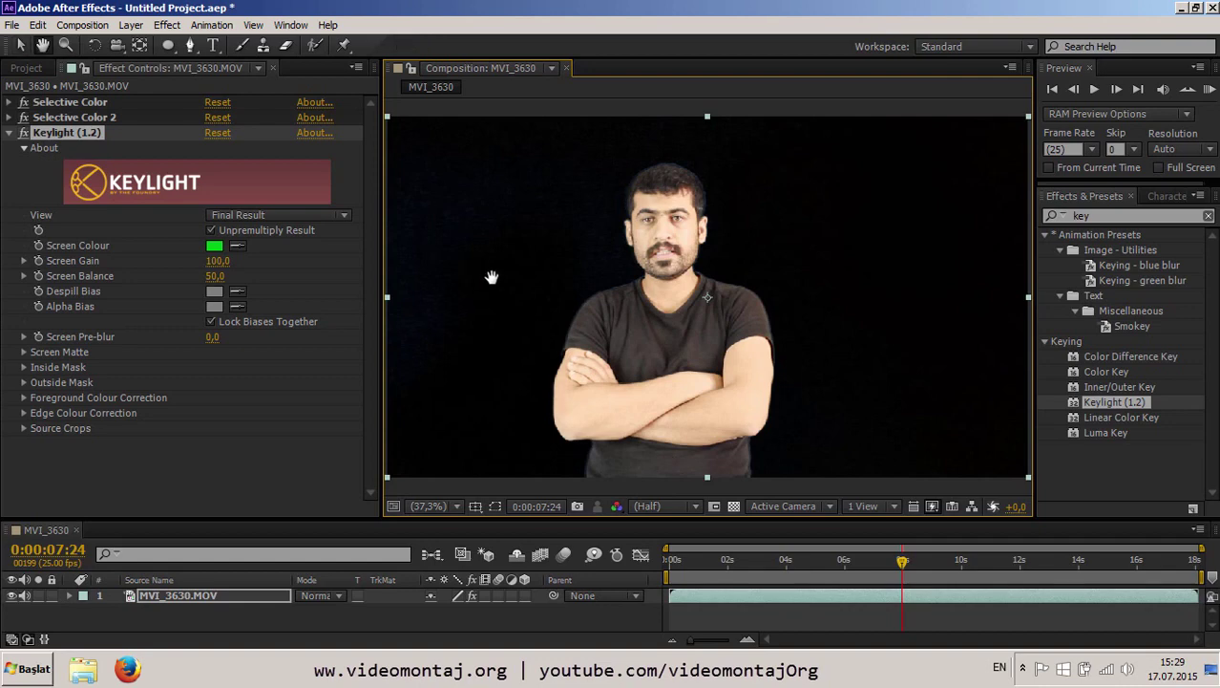
left_click_drag(484, 270, 597, 293)
key("slash")
left_click_drag(391, 167, 668, 288)
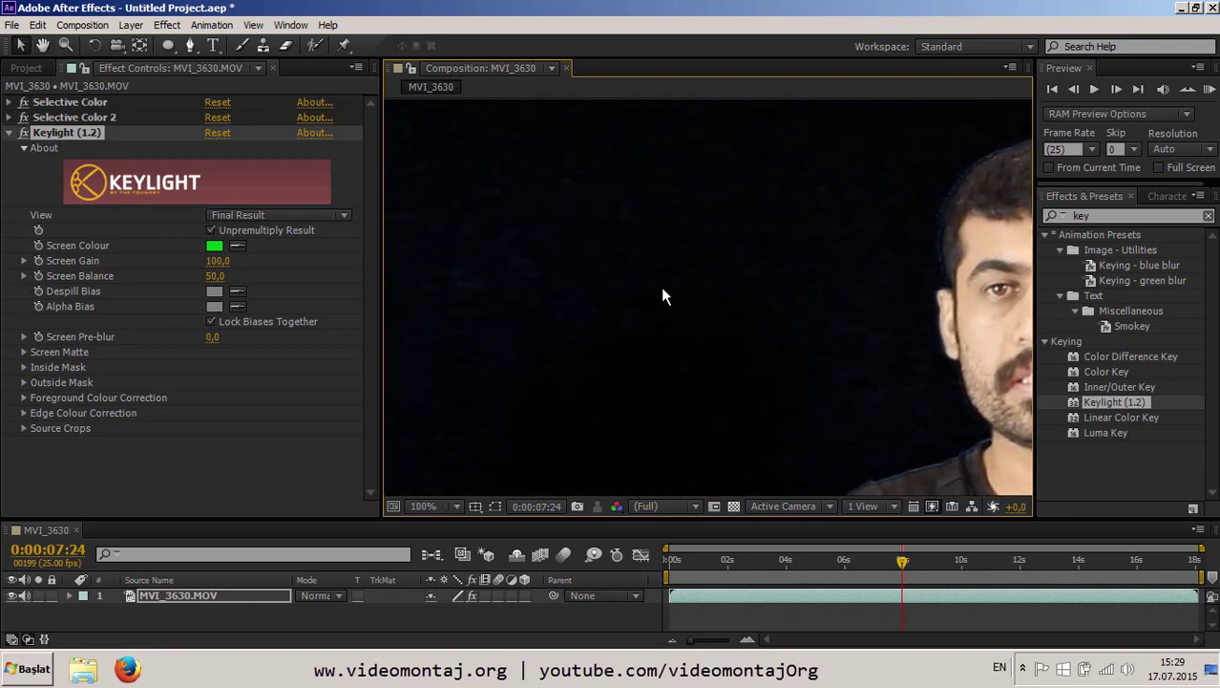
left_click_drag(759, 307, 659, 264)
key("v")
key("comma")
key("comma")
key("comma")
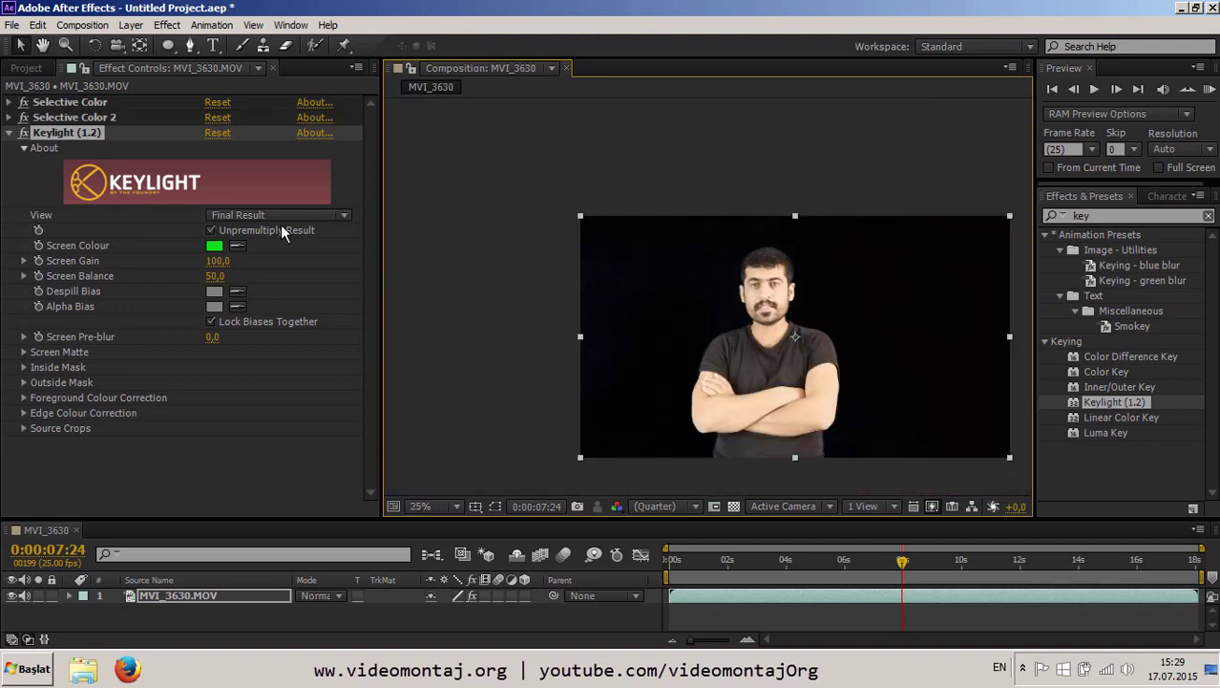
left_click(293, 221)
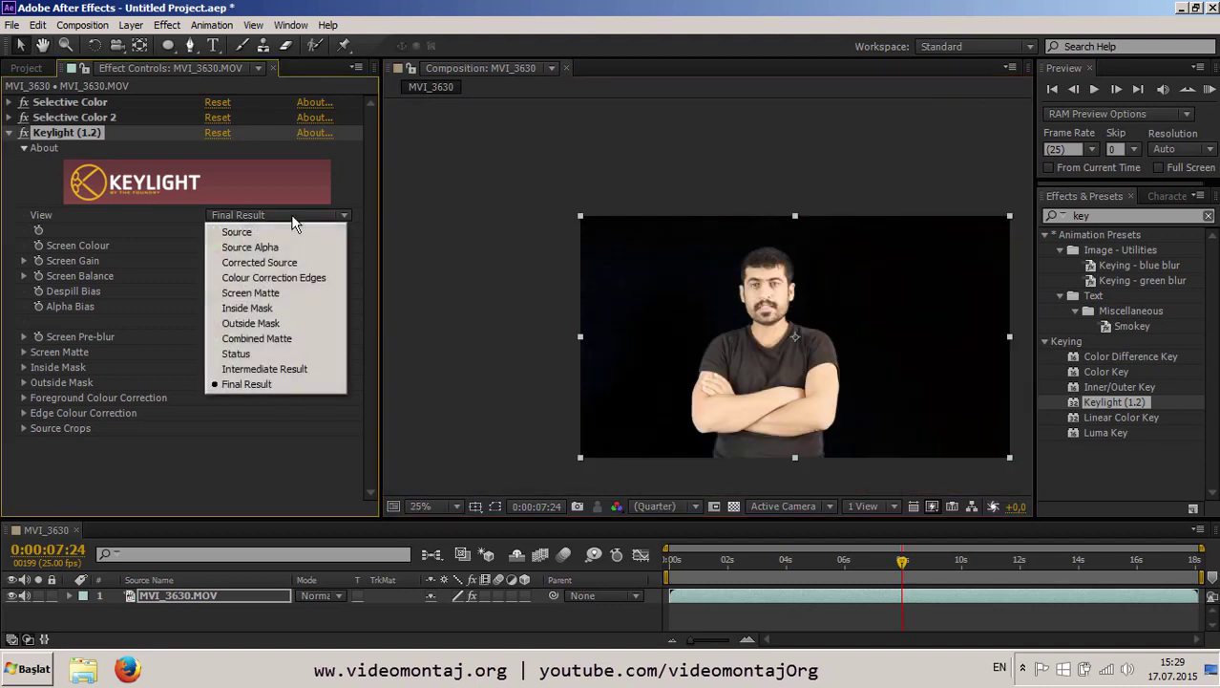
Switch Keylight's View to Status, then to Screen Matte.
left_click(286, 353)
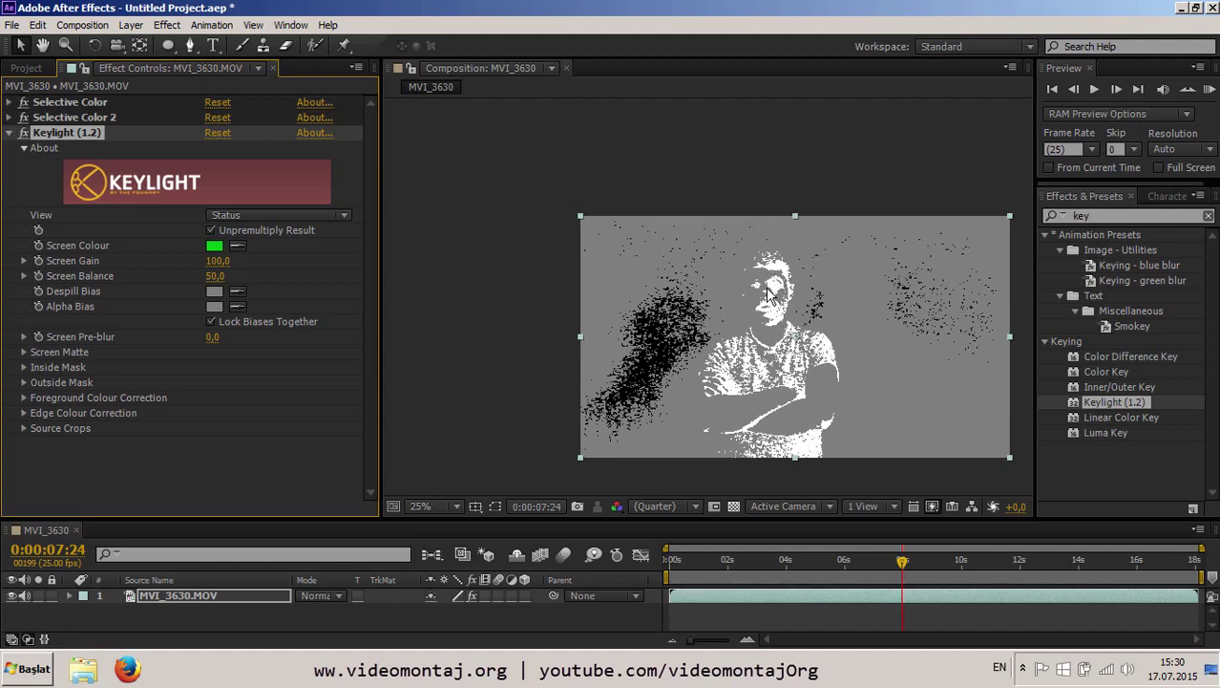
left_click(282, 216)
left_click(273, 296)
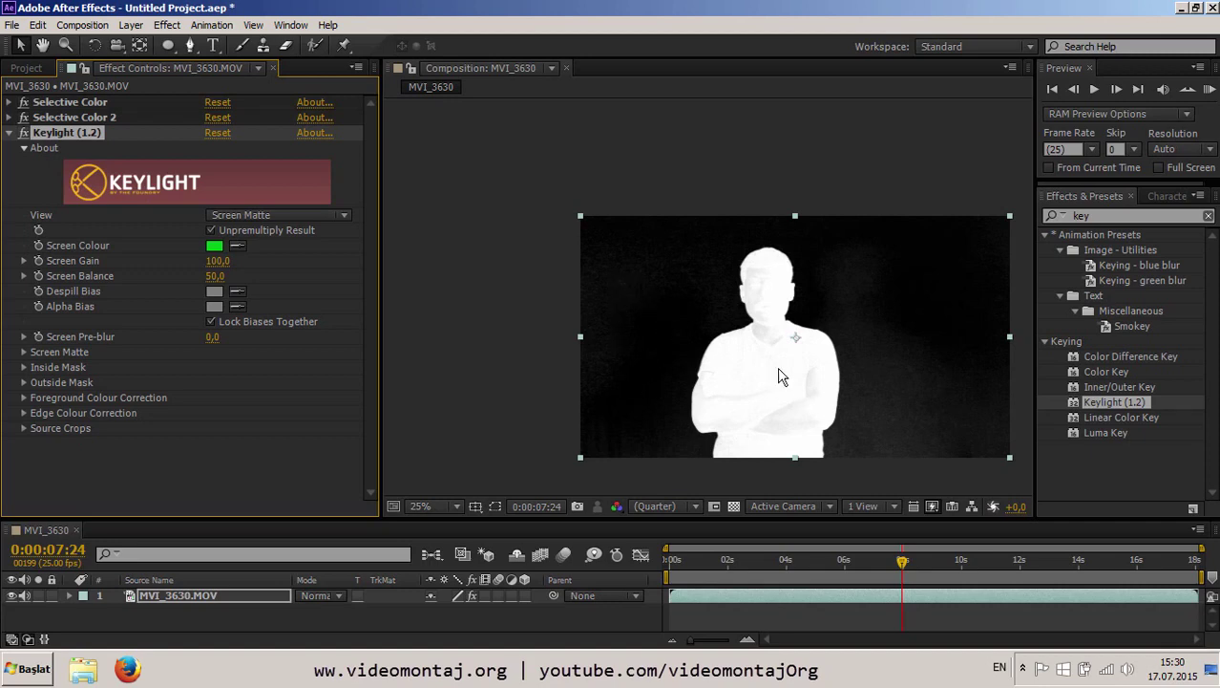
left_click_drag(740, 317, 601, 267)
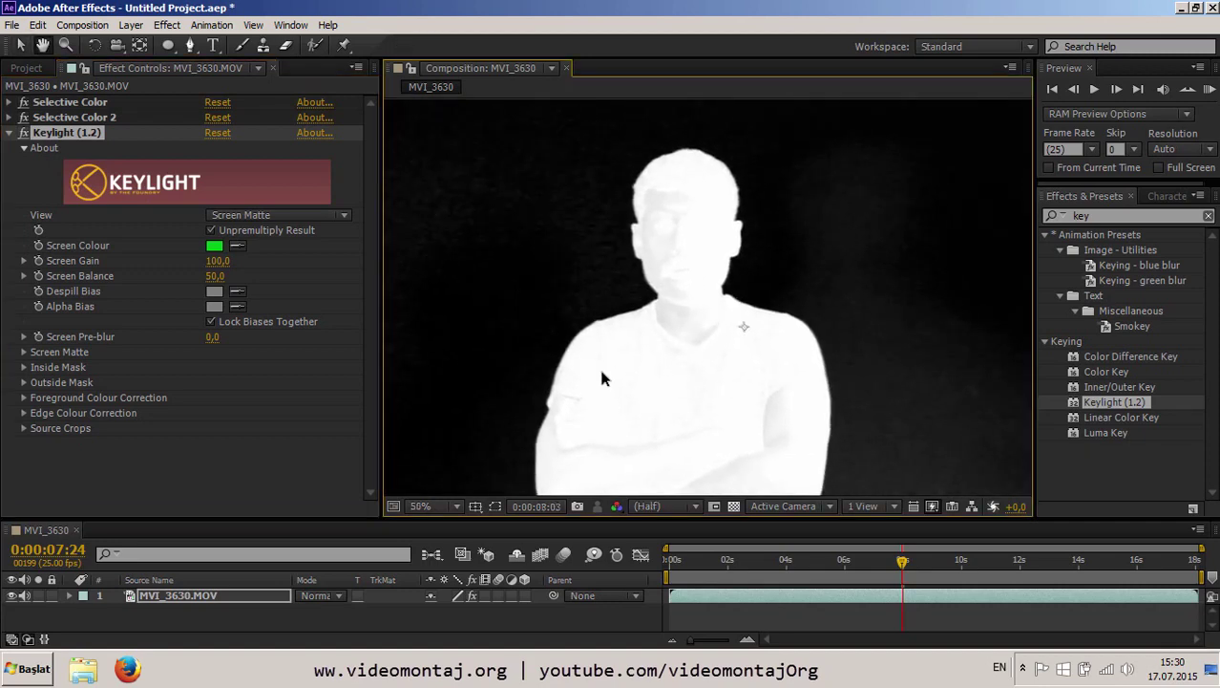
Raise Keylight's Screen Gain to 110, then to 115, while checking the matte.
left_click(217, 260)
type("0")
key("Return")
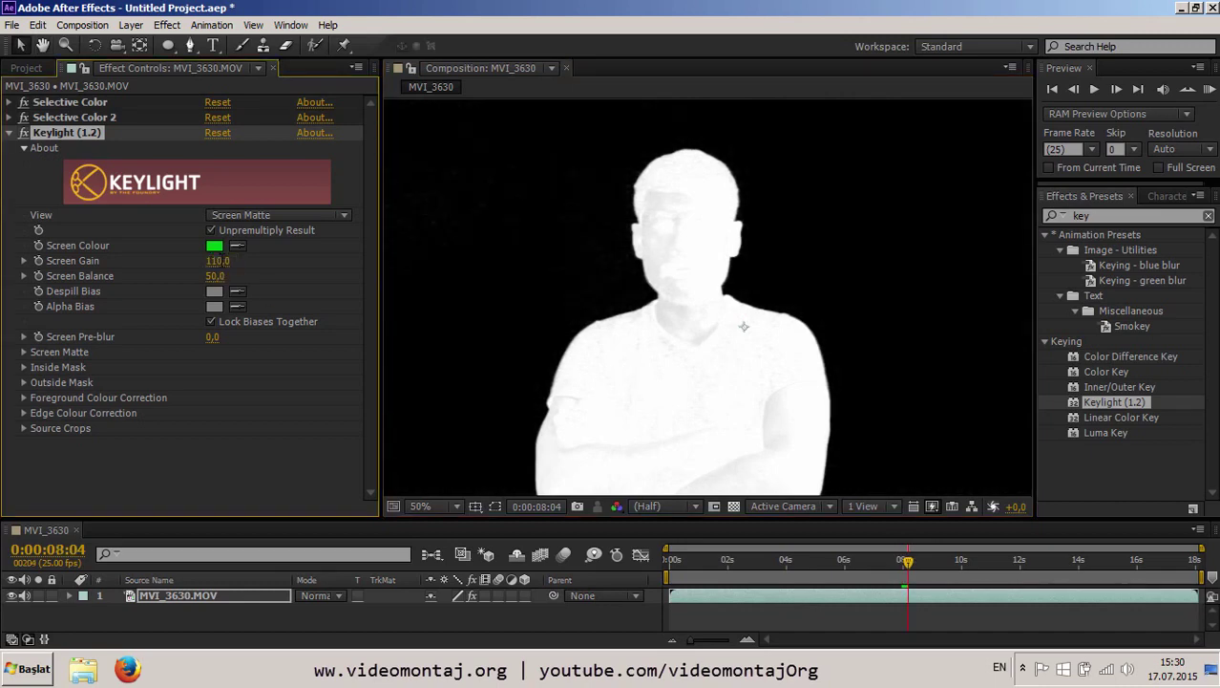
key("comma")
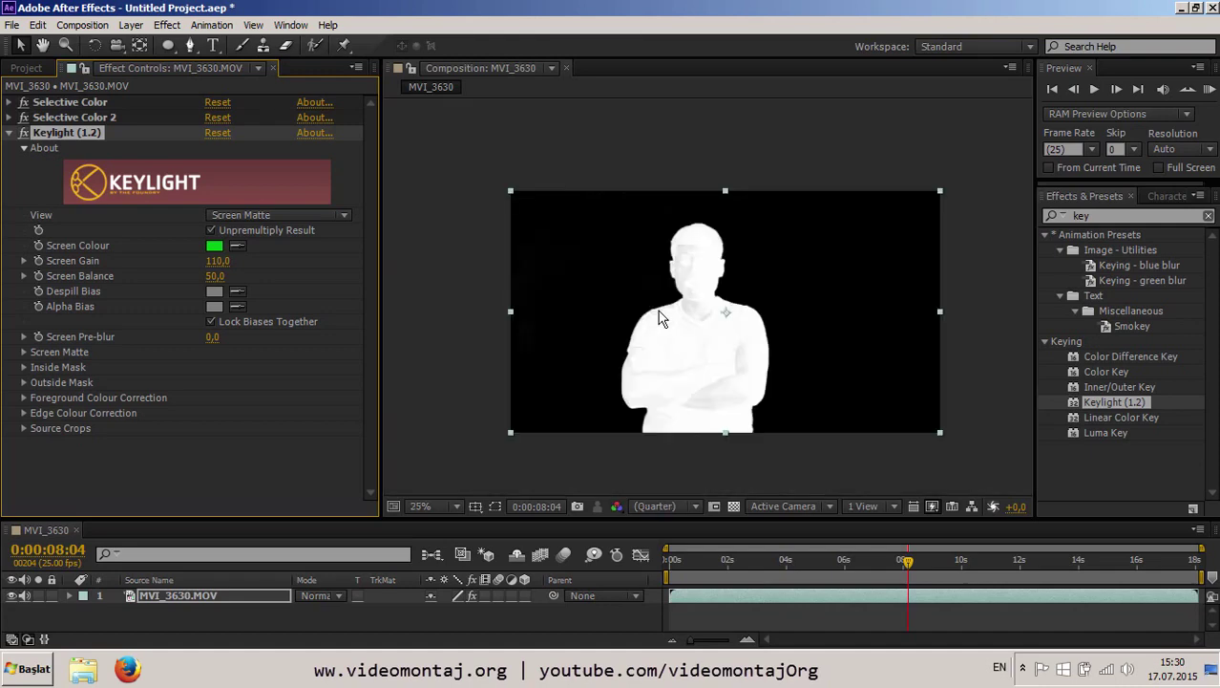
left_click(225, 262)
type("115")
key("Return")
left_click(251, 218)
Return View to Final Result, drop Screen Balance to 0, and inspect the arm and face edges at 200%.
left_click(250, 382)
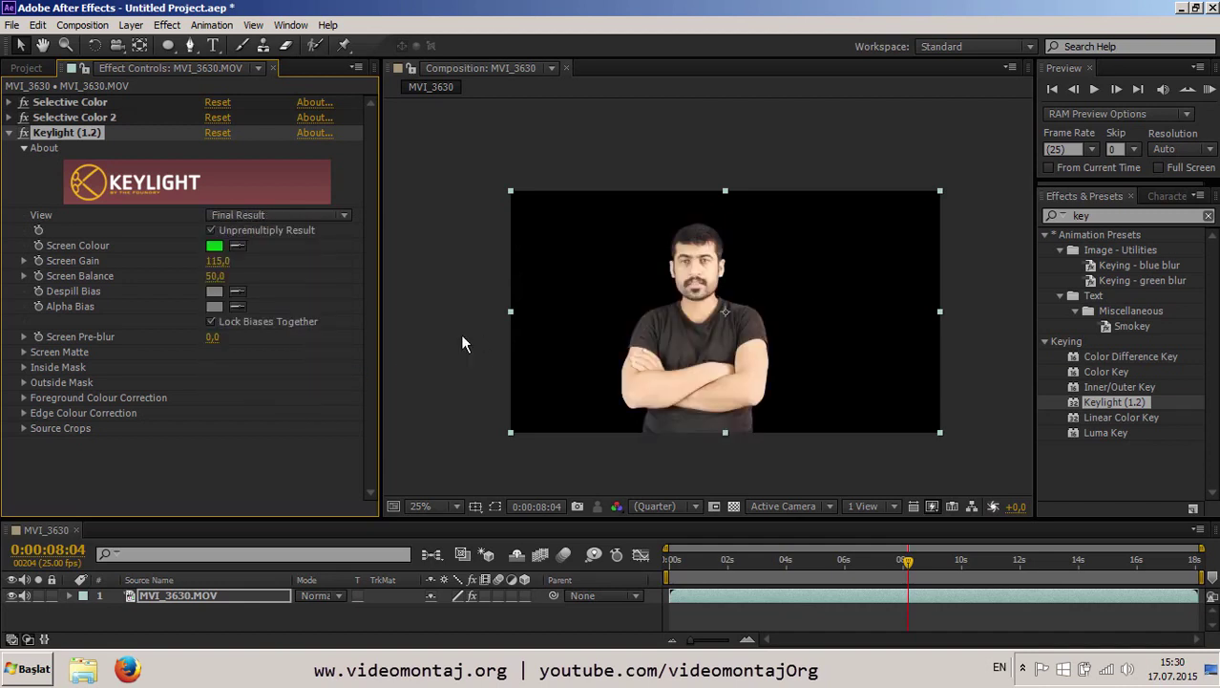
scroll(734, 309, "up", 2)
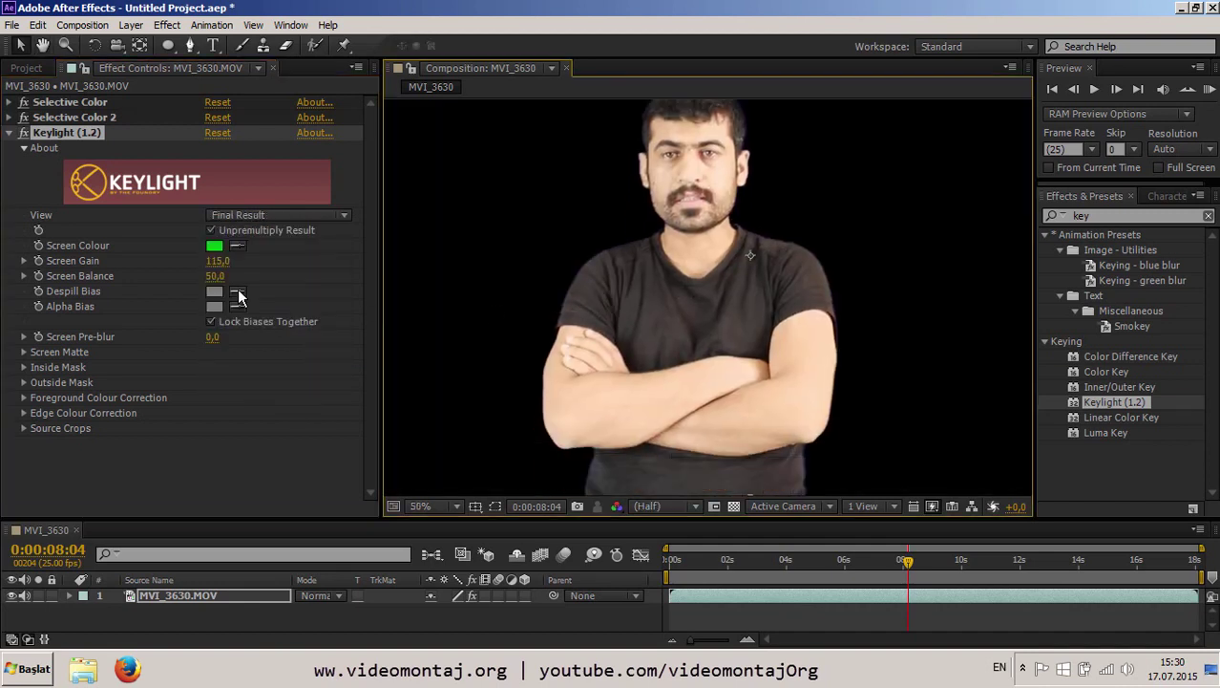
left_click_drag(219, 281, 123, 260)
scroll(862, 360, "up", 4)
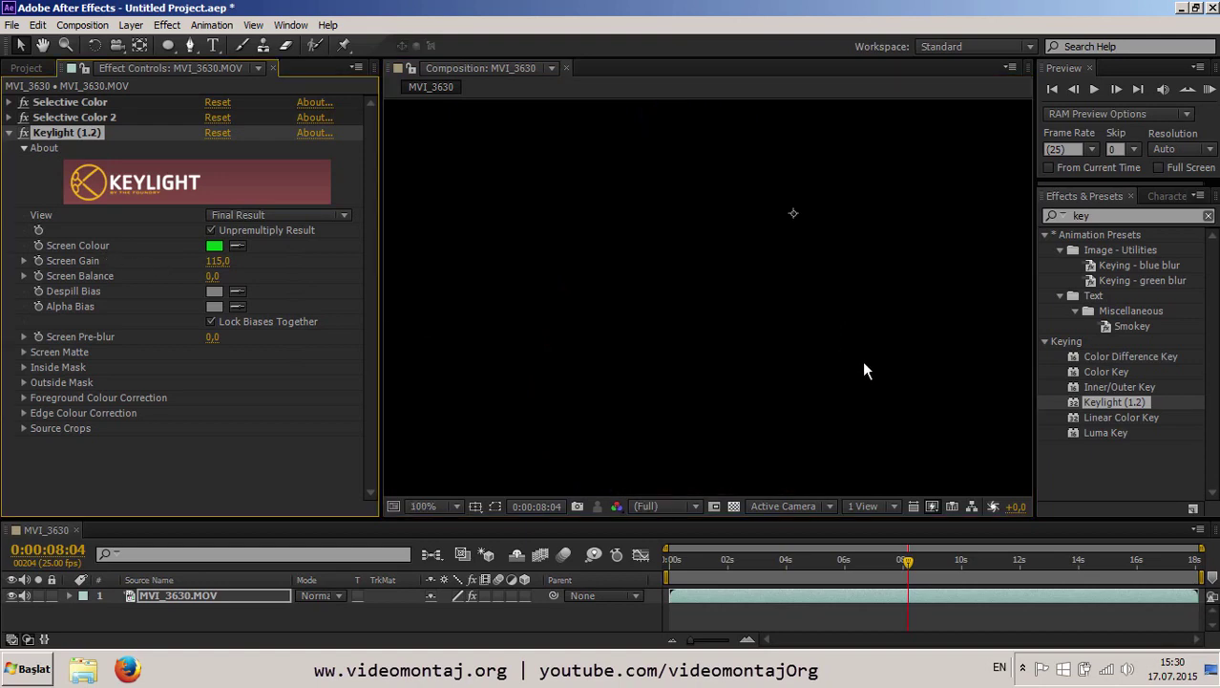
left_click_drag(865, 385, 652, 240)
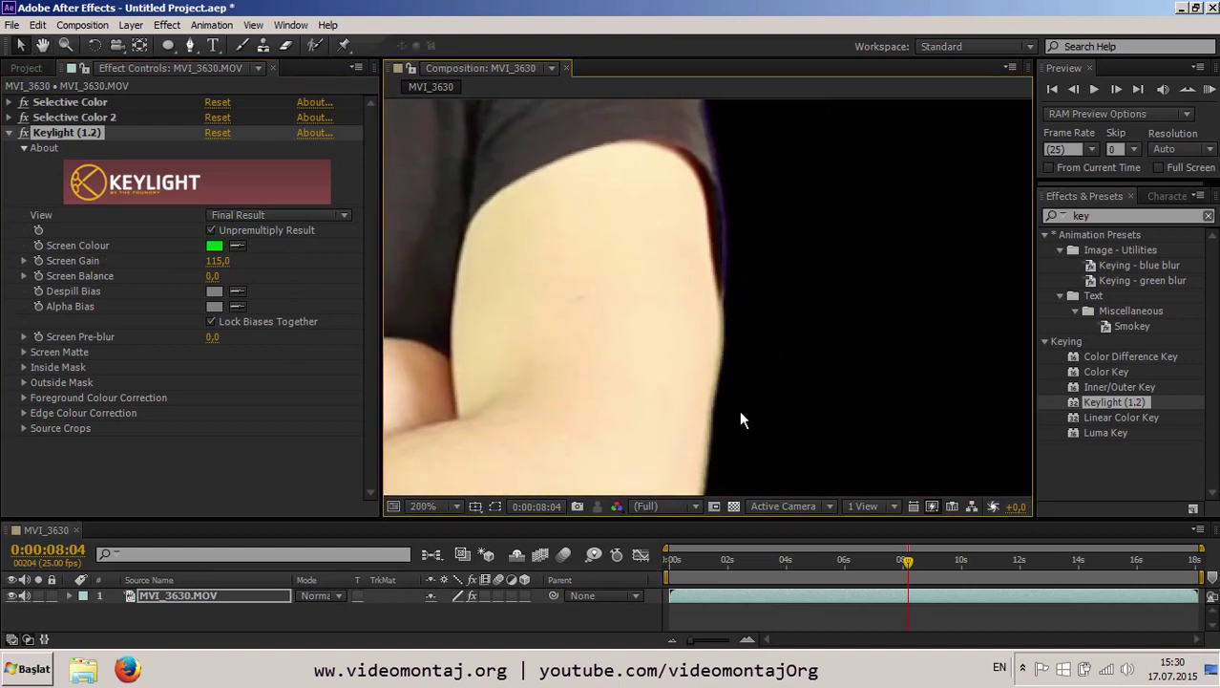
scroll(741, 417, "down", 1)
scroll(682, 404, "down", 1)
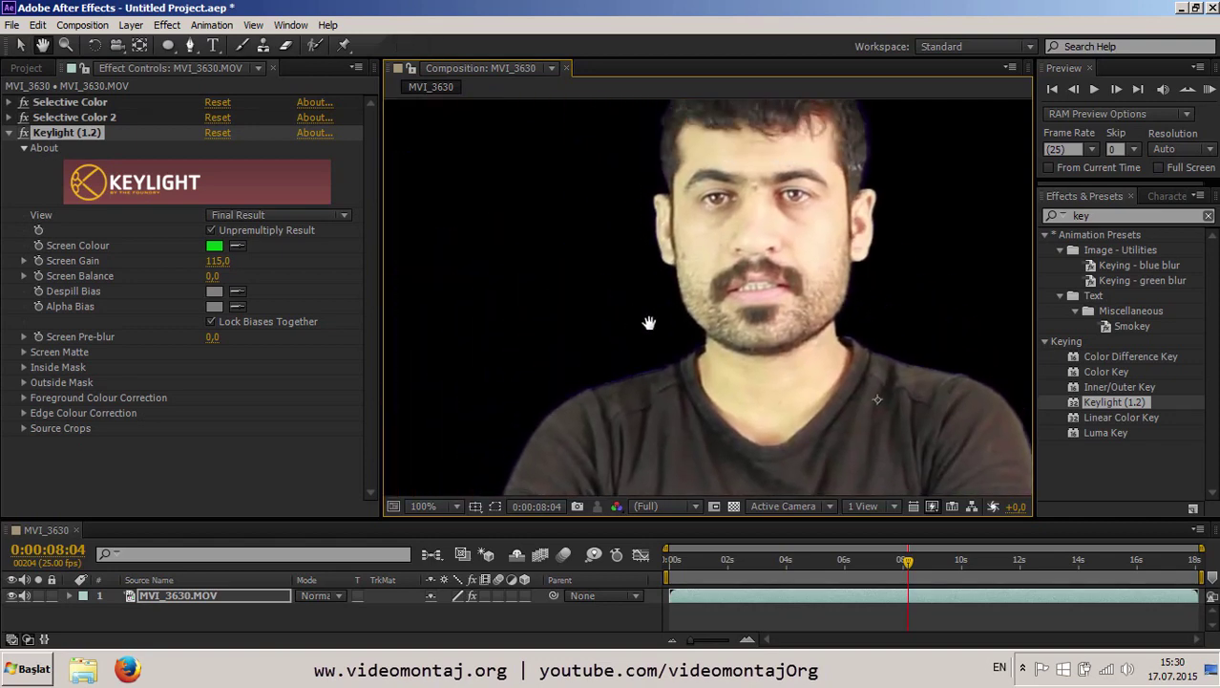
left_click_drag(694, 367, 623, 403)
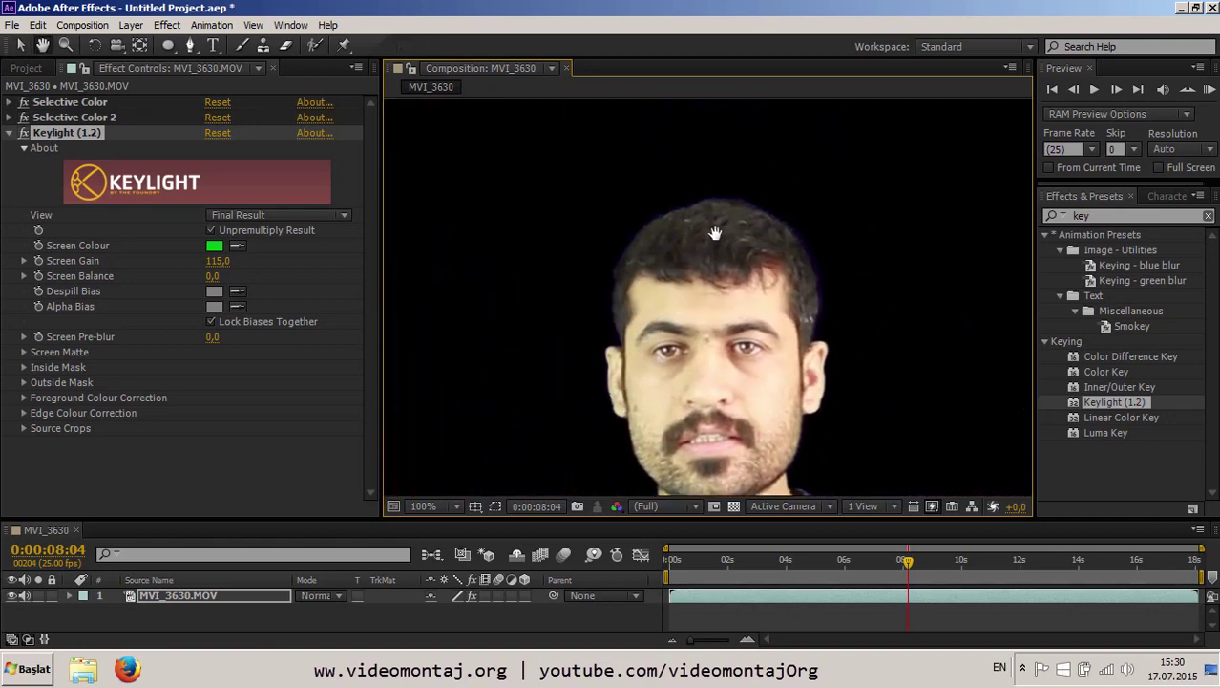
key("v")
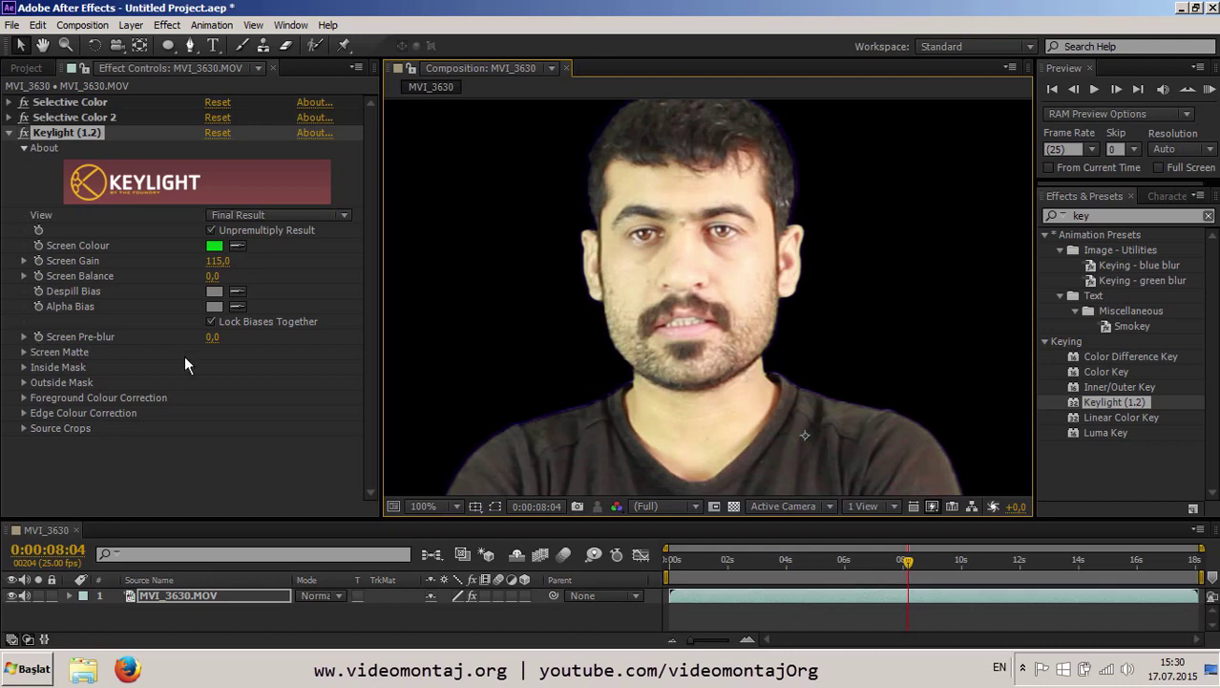
Expand Screen Matte and scrub Clip Black up and down to test the matte edges.
left_click(24, 352)
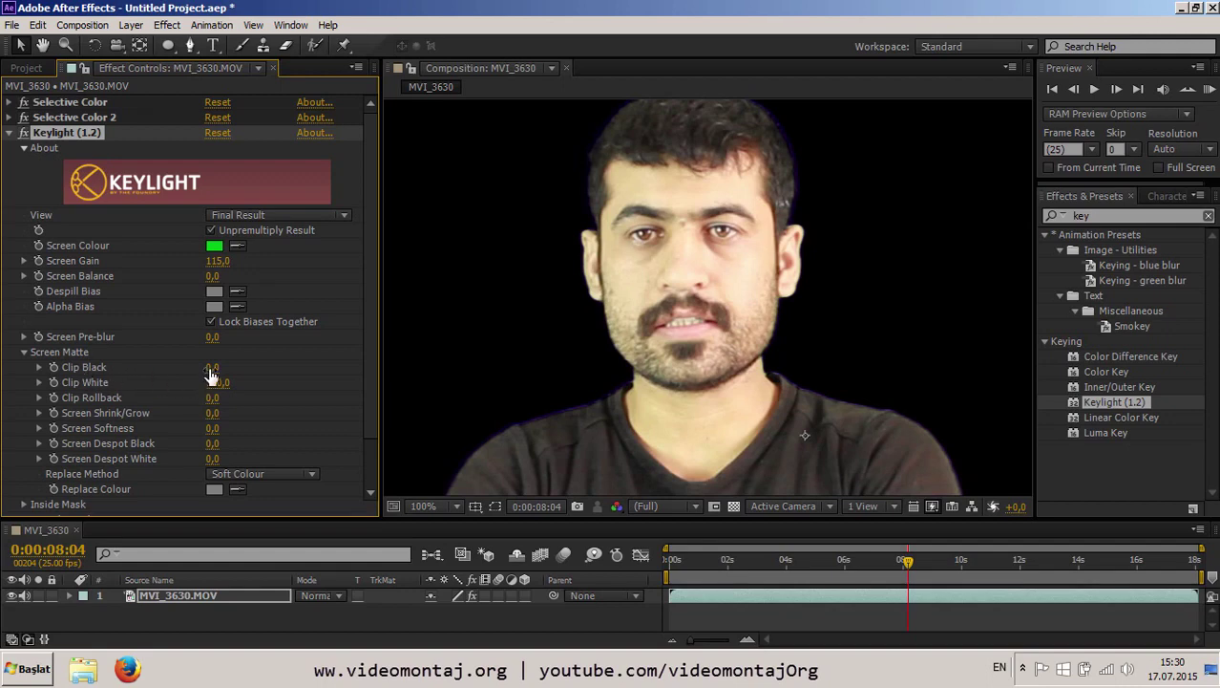
left_click_drag(529, 421, 491, 342)
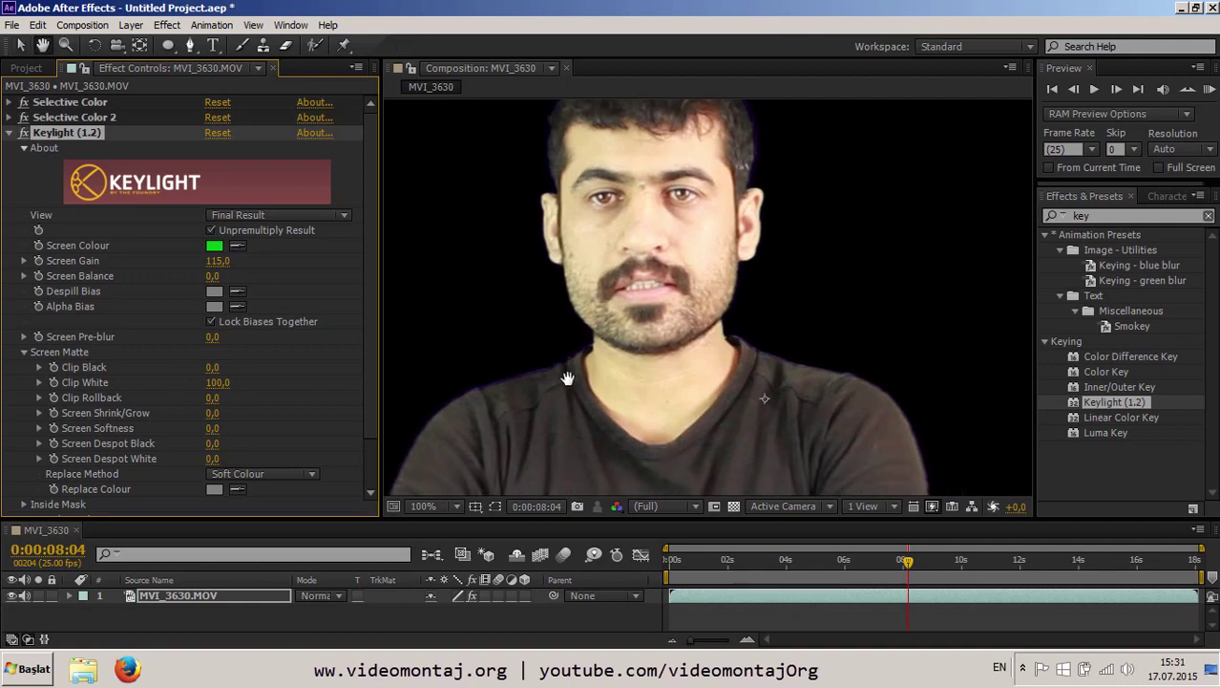
left_click_drag(211, 370, 303, 355)
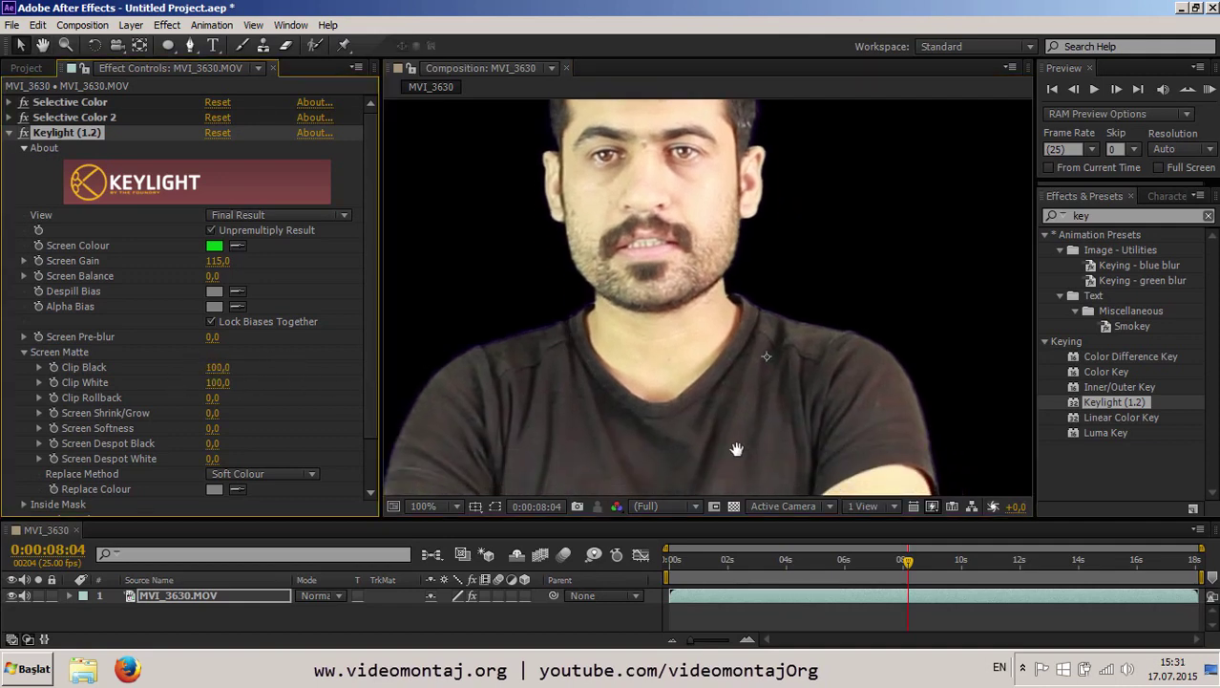
scroll(767, 429, "down", 2)
scroll(708, 386, "down", 1)
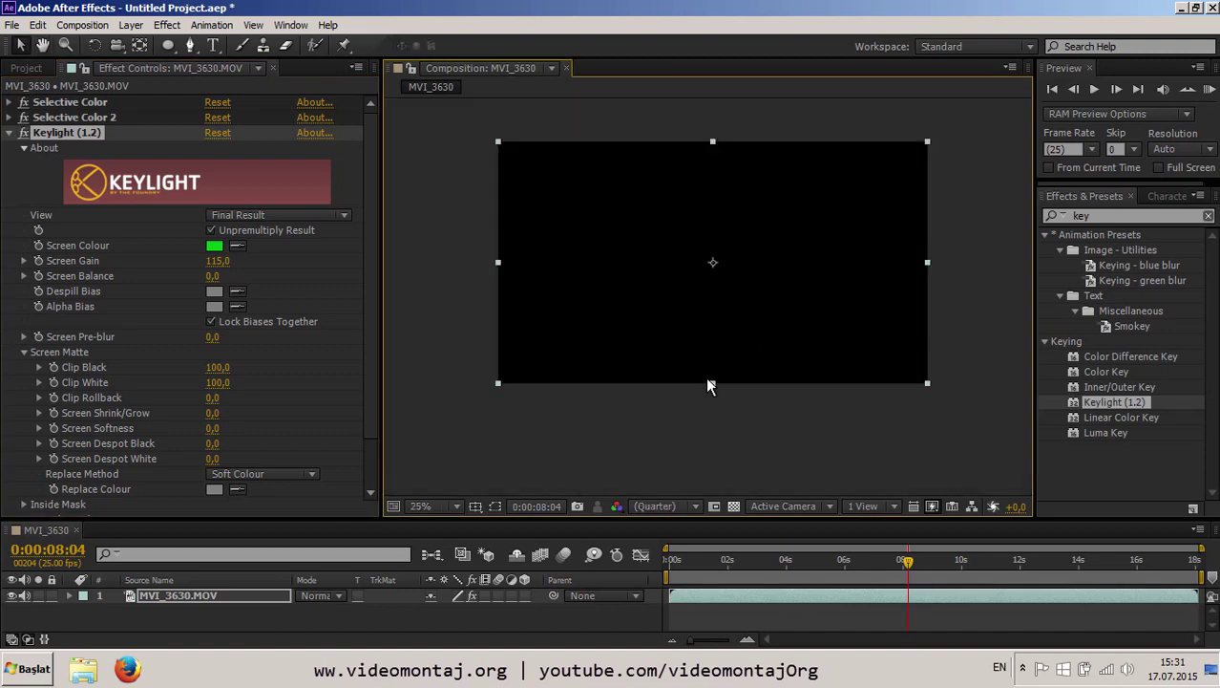
left_click_drag(225, 363, 208, 366)
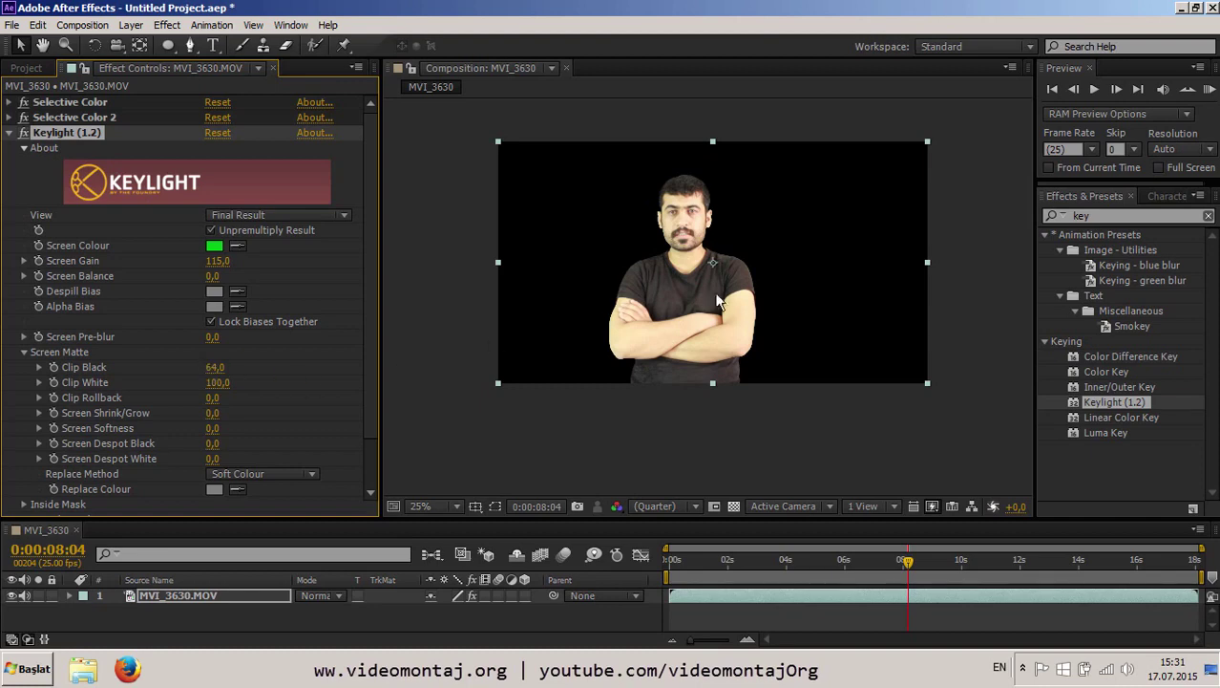
scroll(776, 322, "up", 2)
scroll(747, 281, "up", 1)
scroll(793, 341, "up", 1)
scroll(793, 341, "up", 1)
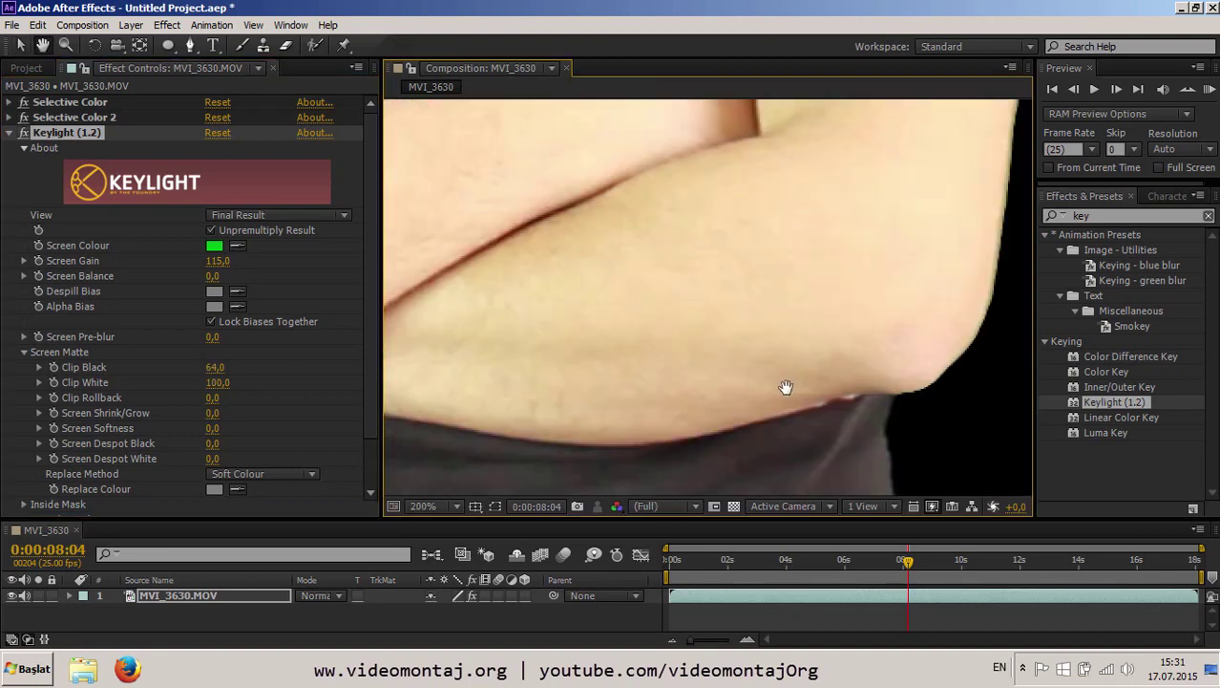
mouse_move(853, 351)
left_mouse_down()
mouse_move(493, 384)
mouse_move(483, 435)
left_mouse_up()
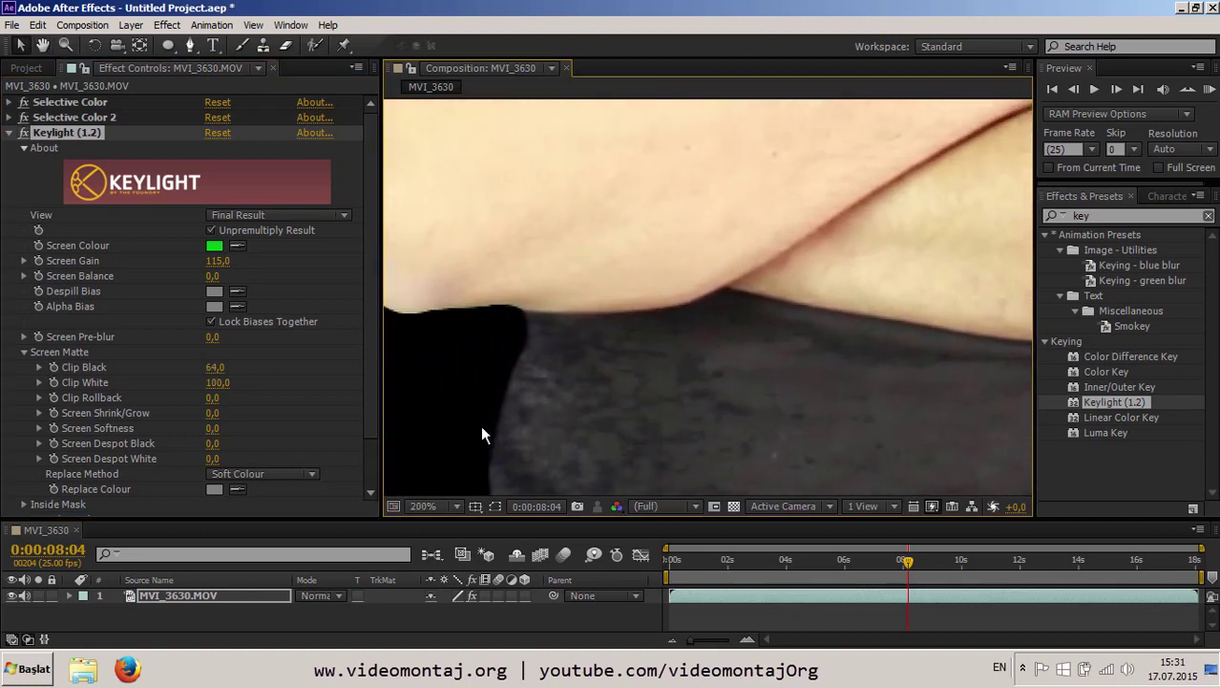
Reset Clip Black to 0, then set it to 27 with Clip White at 100.
left_click_drag(216, 369, 198, 367)
mouse_move(594, 436)
left_mouse_down()
mouse_move(608, 252)
mouse_move(516, 254)
left_mouse_up()
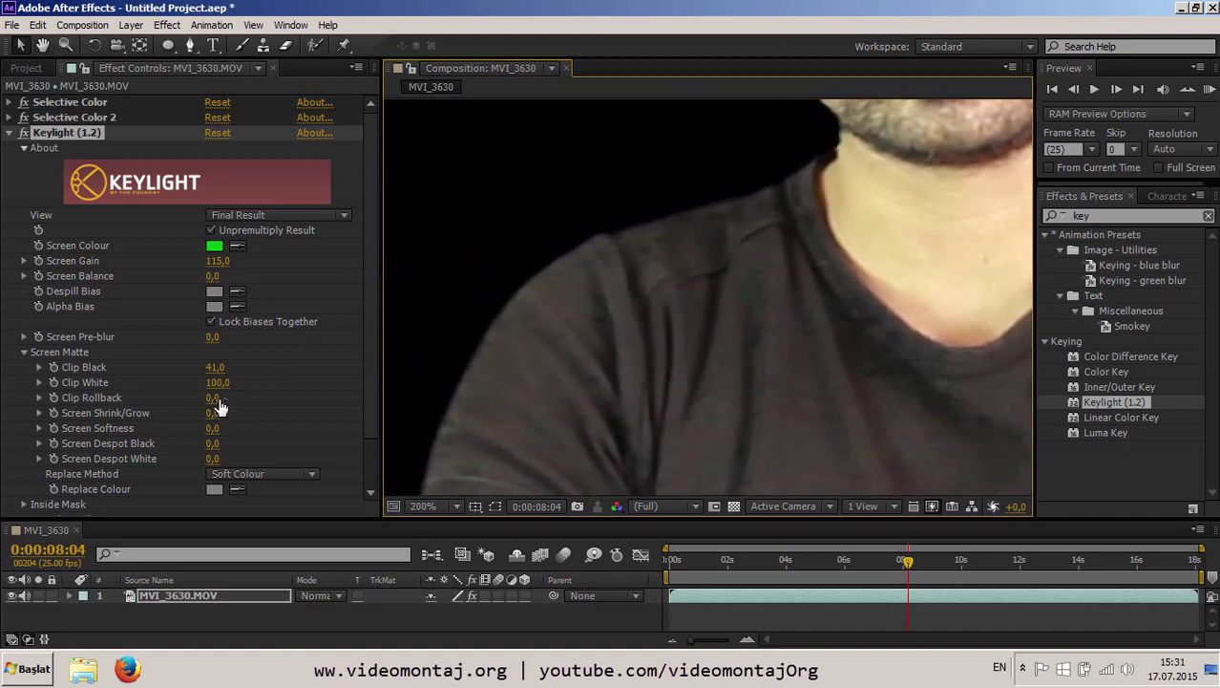
left_click(215, 367)
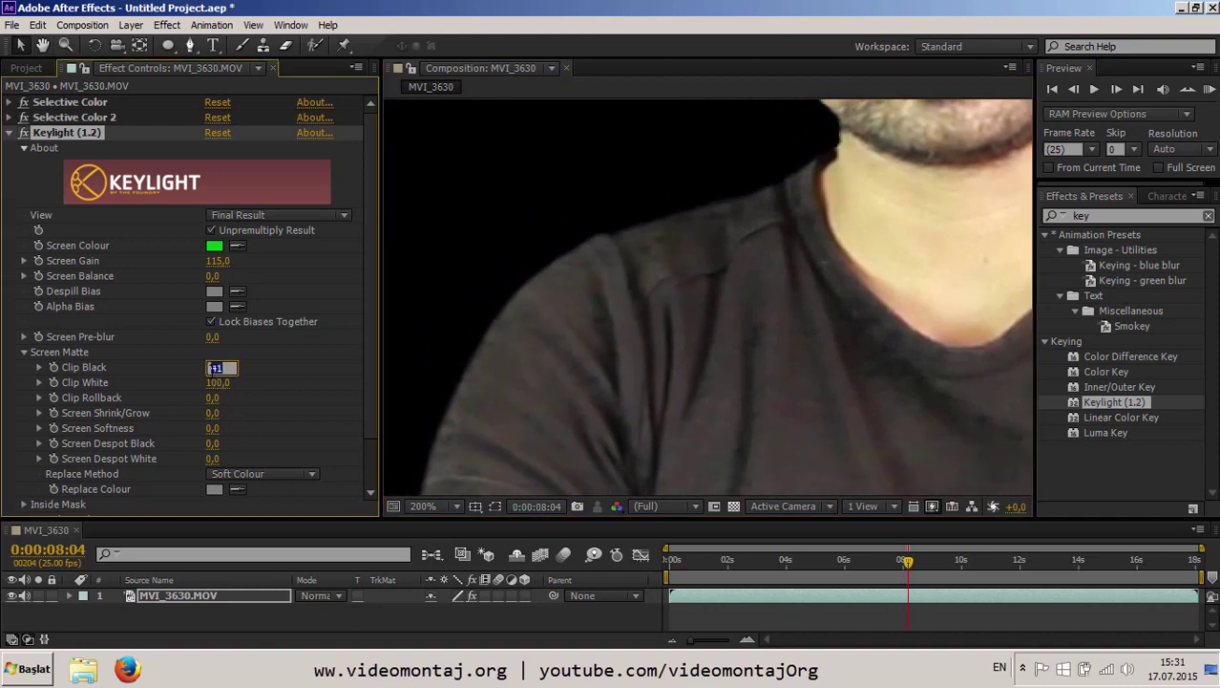
type("0")
key("Return")
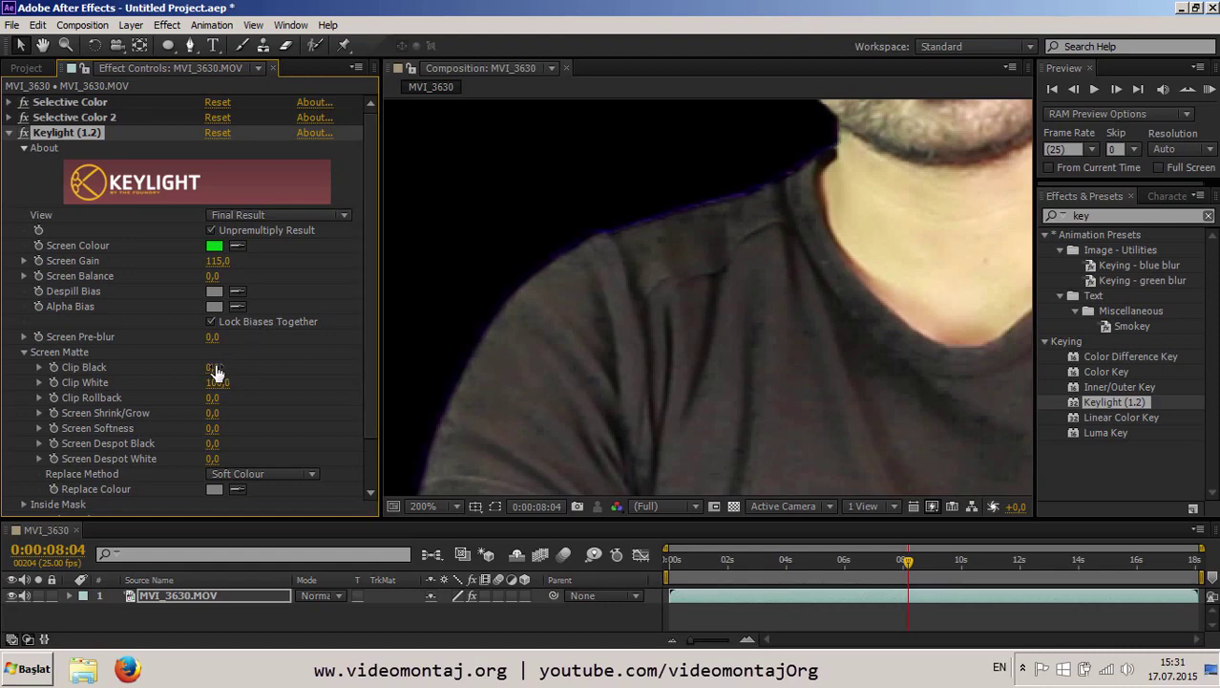
left_click_drag(216, 370, 229, 390)
mouse_move(218, 382)
left_mouse_down()
mouse_move(187, 370)
mouse_move(268, 380)
left_mouse_up()
Check the crossed arms' keyed edges up close, then select the Screen Pre-blur value.
scroll(679, 312, "down", 2)
left_click_drag(668, 458, 648, 306)
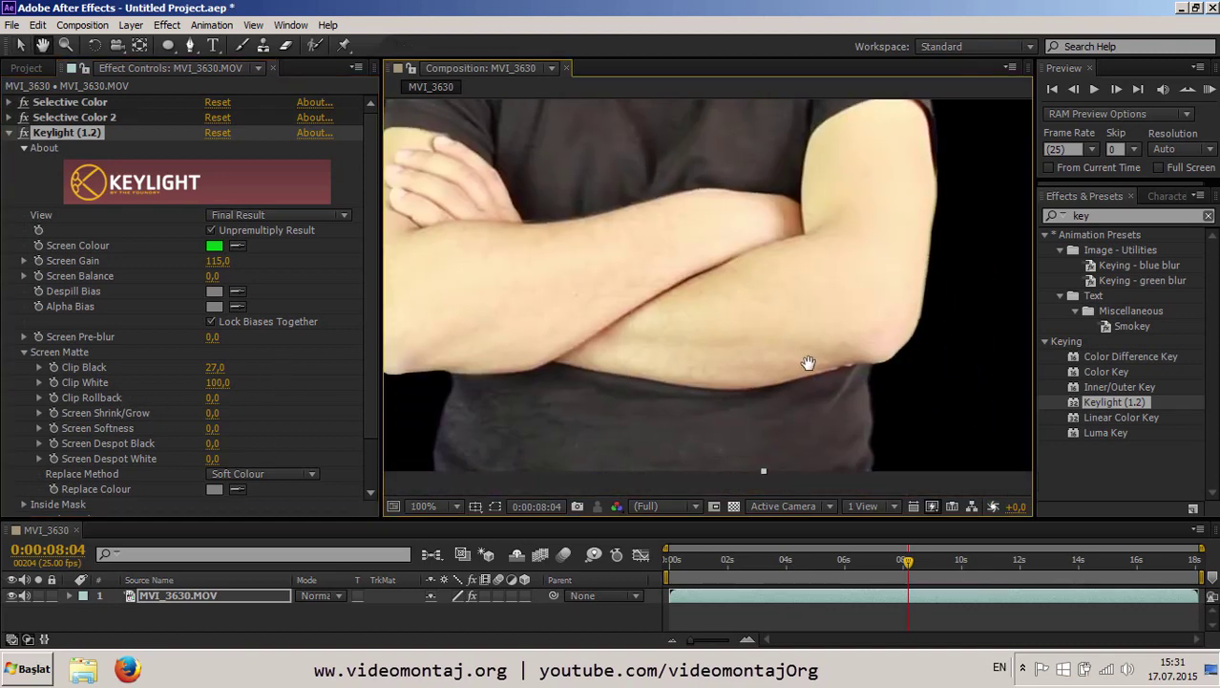
scroll(650, 308, "up", 6)
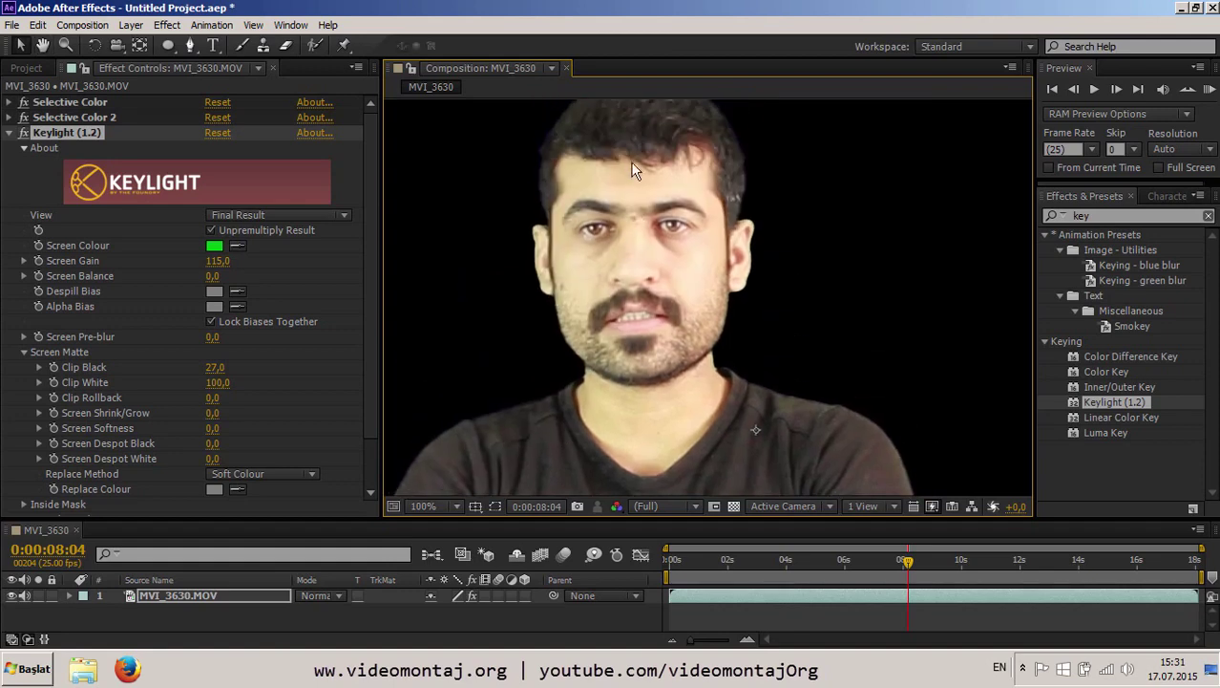
scroll(610, 320, "up", 2)
key("v")
scroll(634, 269, "up", 1)
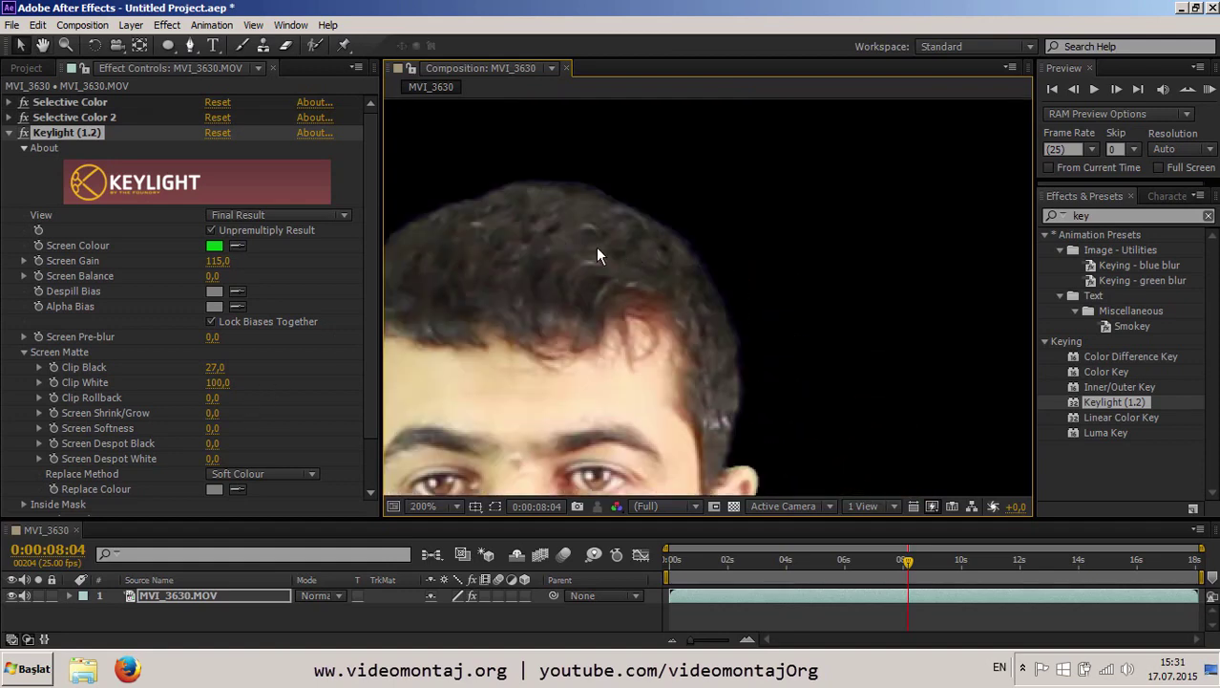
scroll(596, 246, "up", 1)
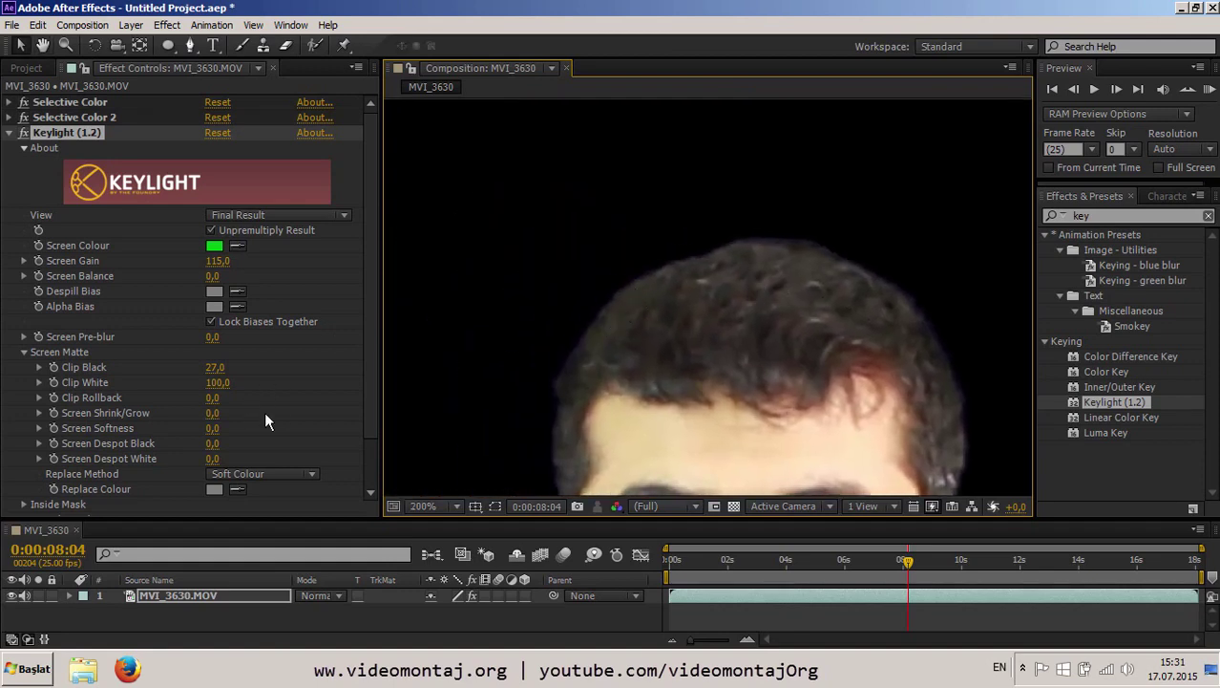
left_click(214, 338)
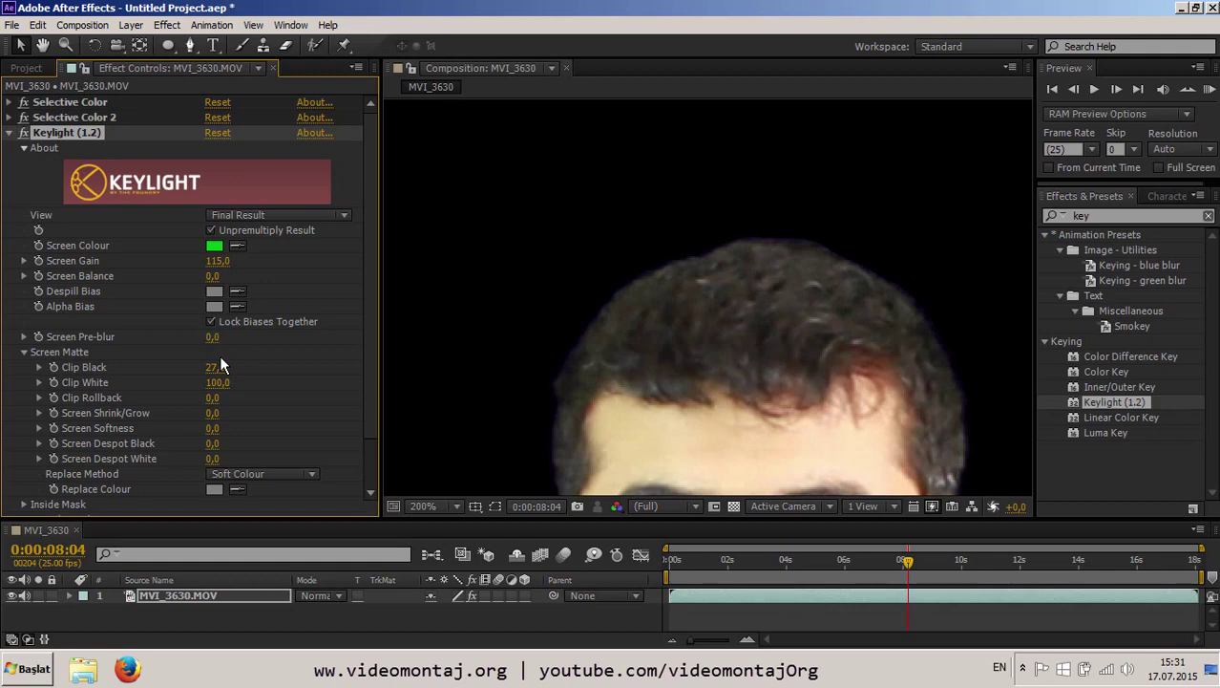
Set Keylight Screen Pre-blur to 1 and try Screen Shrink/Grow at 1.5, then -1.
left_click(214, 340)
left_click_drag(212, 418, 222, 412)
left_click(213, 414)
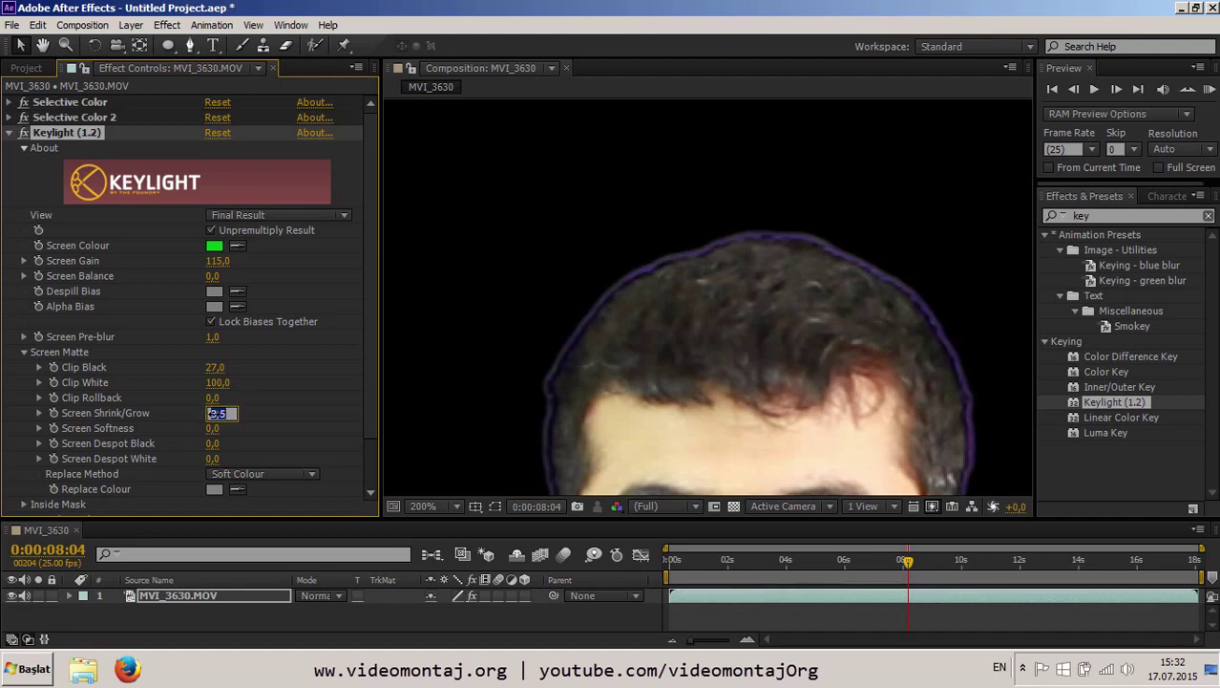
type("1,5")
key("Return")
left_click(212, 414)
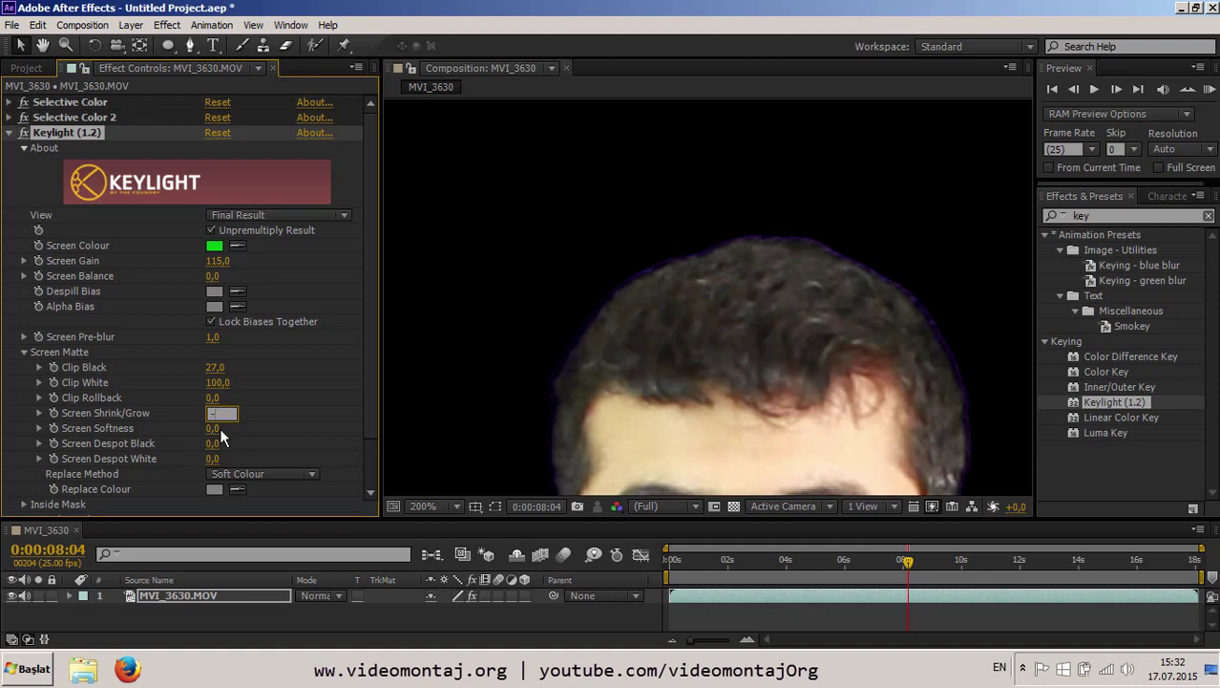
key("Return")
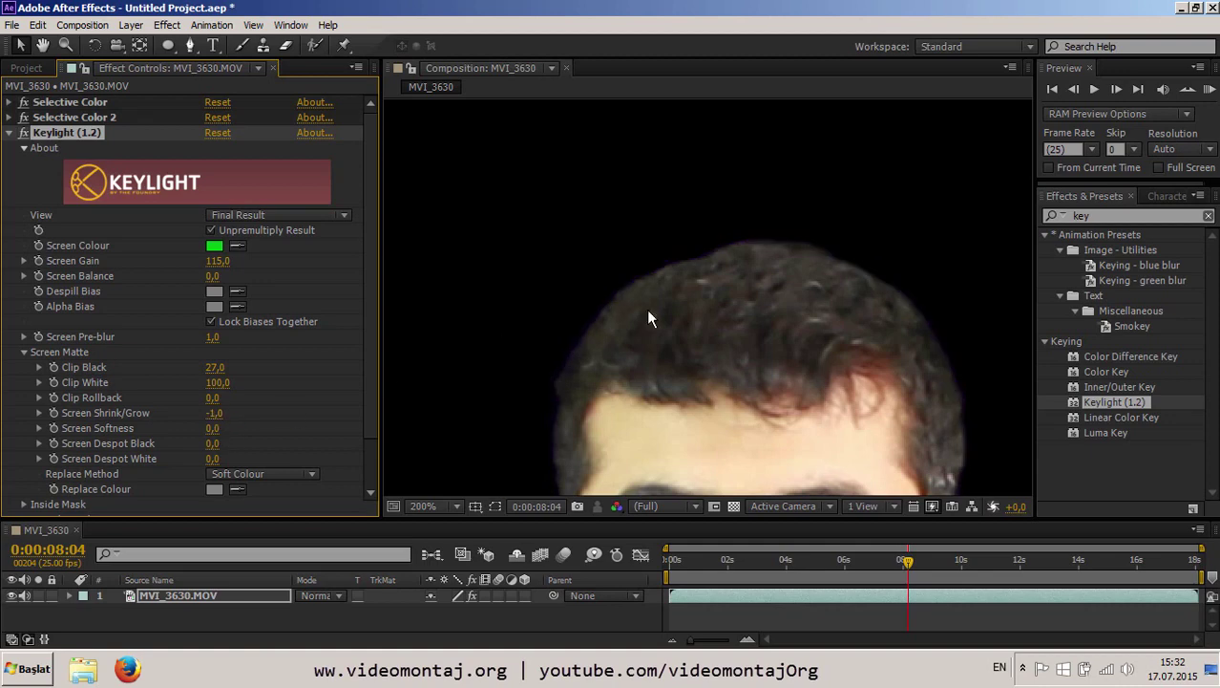
Change Keylight Screen Shrink/Grow to -2.
scroll(730, 294, "down", 2)
scroll(621, 281, "down", 3)
scroll(706, 308, "down", 3)
scroll(710, 312, "down", 2)
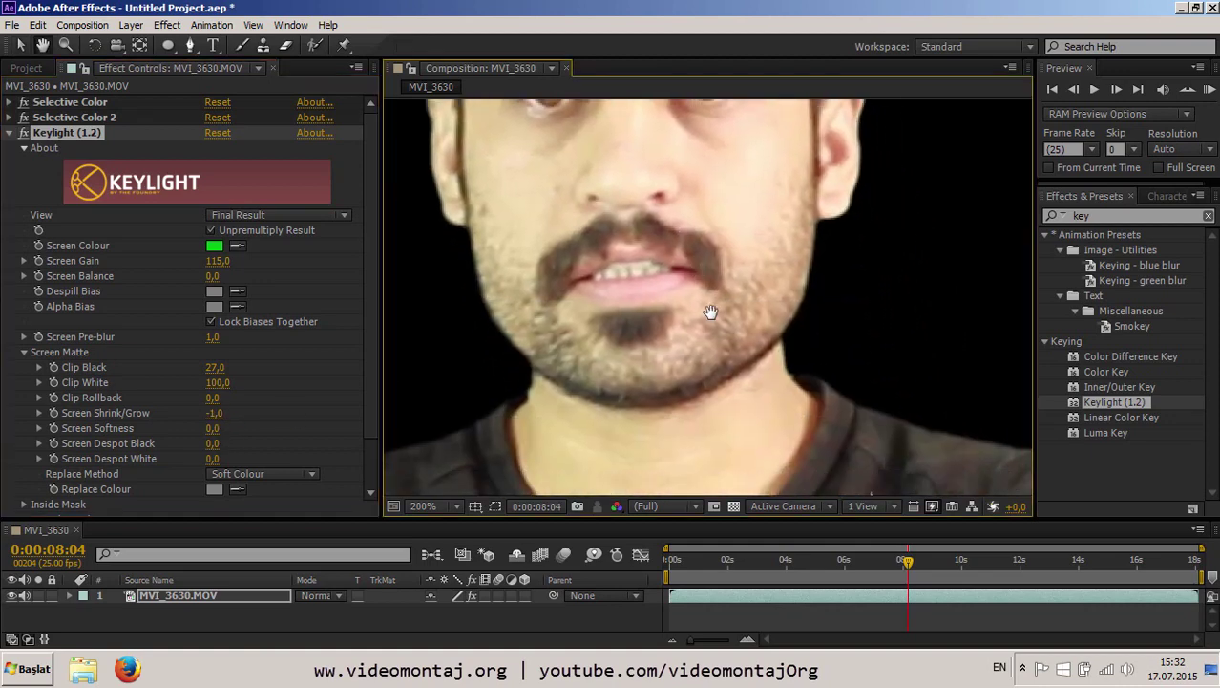
scroll(710, 312, "down", 4)
scroll(559, 333, "up", 2)
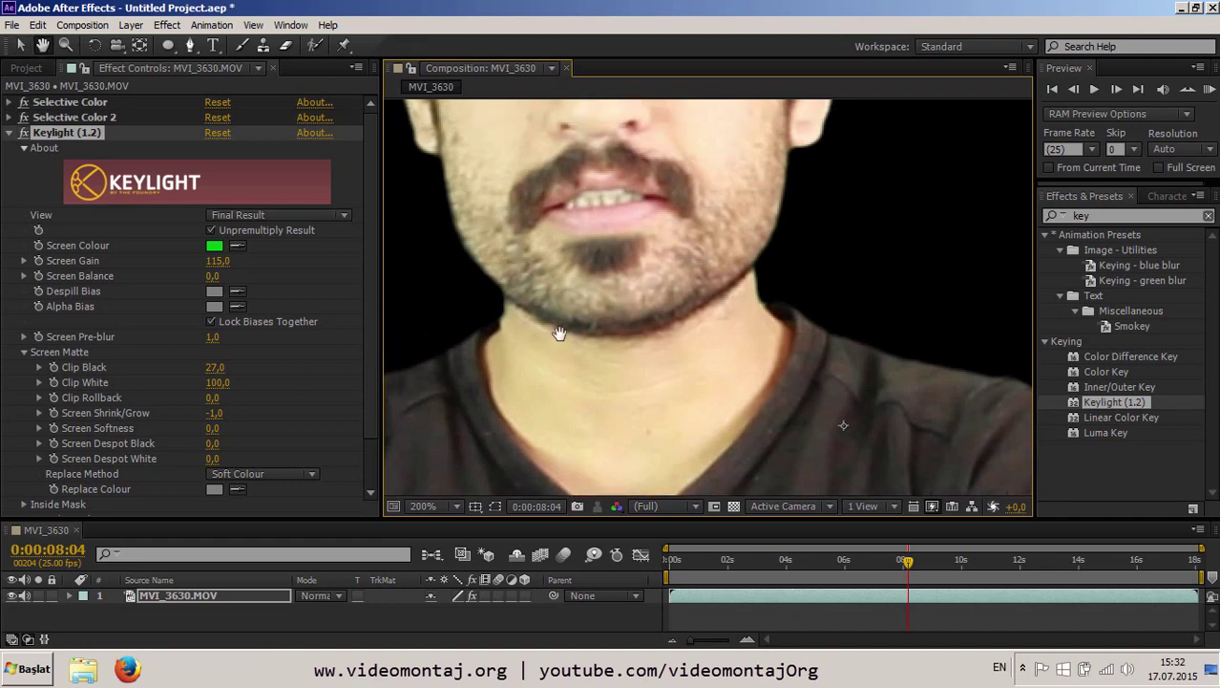
scroll(559, 333, "up", 3)
mouse_move(218, 412)
left_mouse_down()
mouse_move(187, 412)
mouse_move(210, 418)
left_mouse_up()
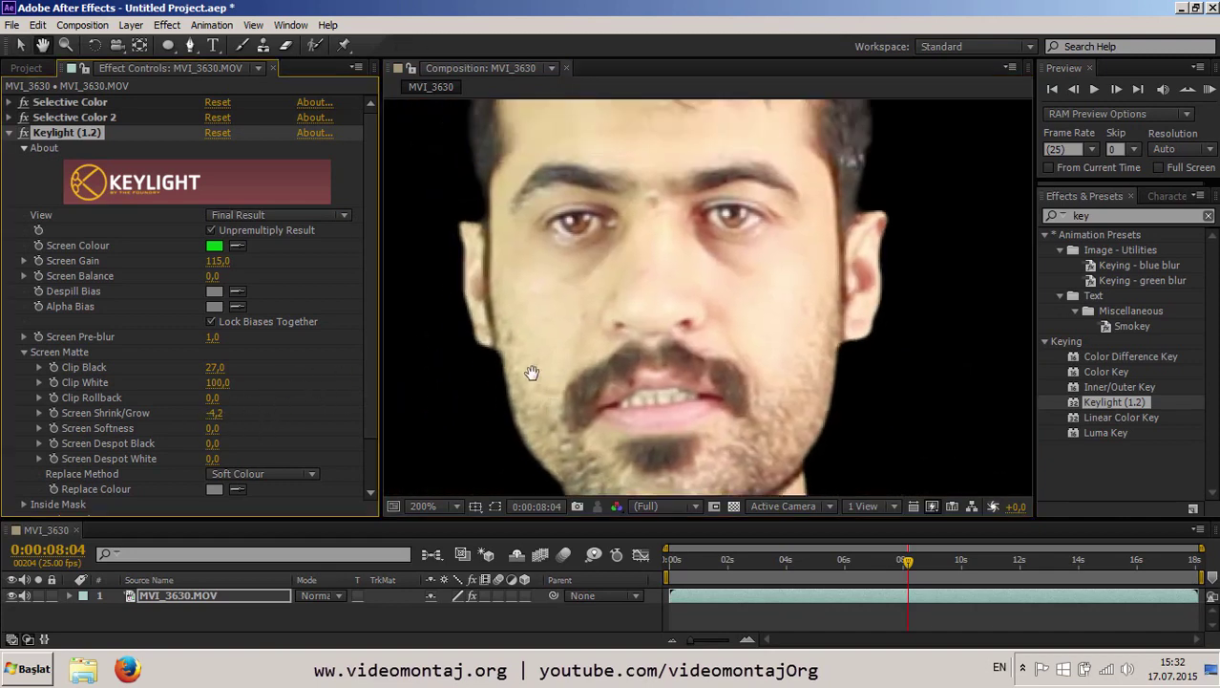
scroll(522, 302, "up", 4)
scroll(616, 299, "down", 1)
key("v")
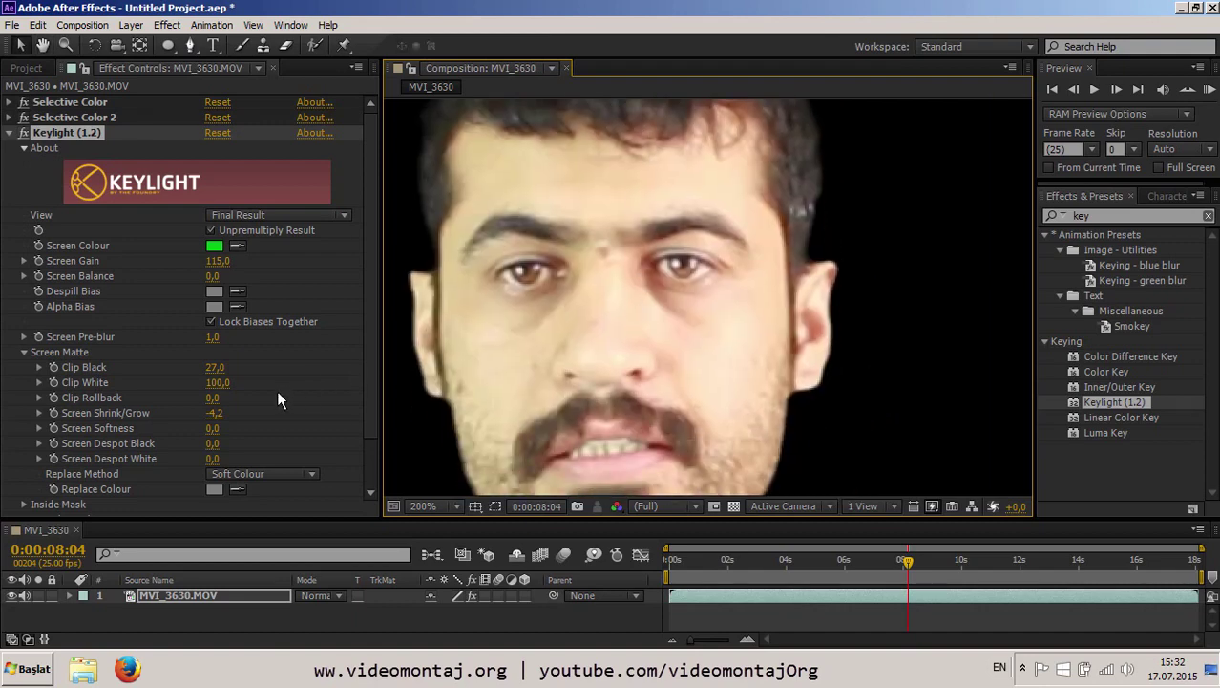
left_click(215, 414)
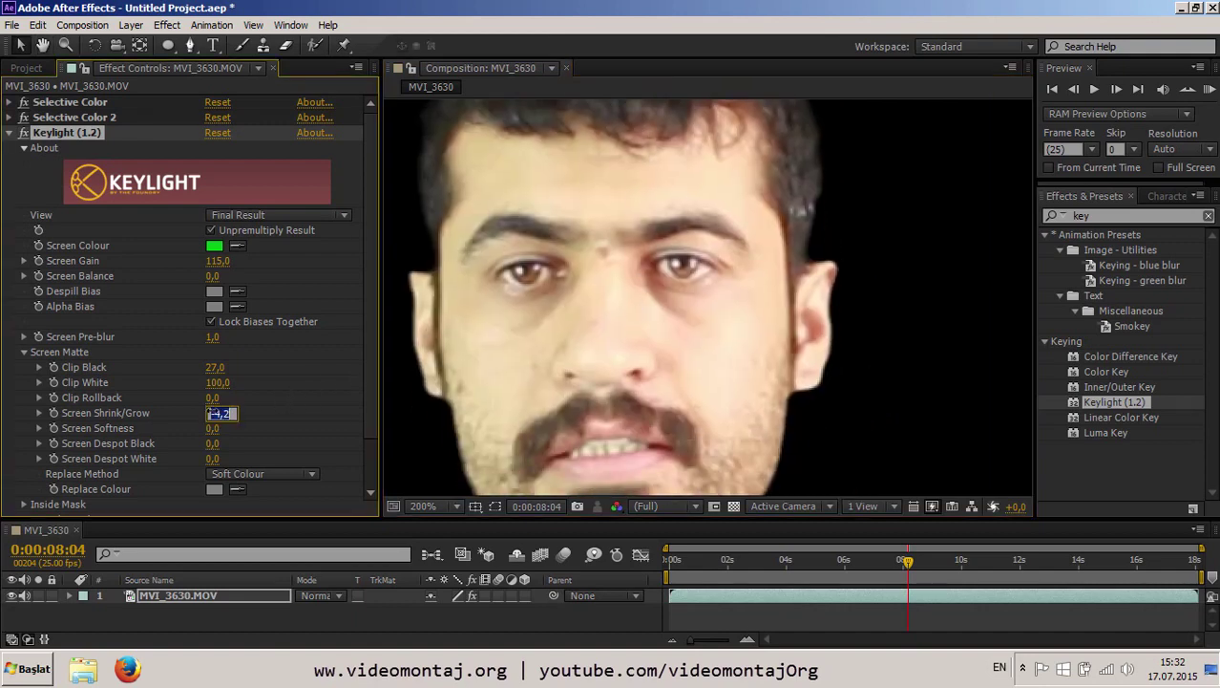
type("-")
key("Return")
Settle Screen Shrink/Grow at -1.5, checking the presenter's face and shoulder edges.
key("h")
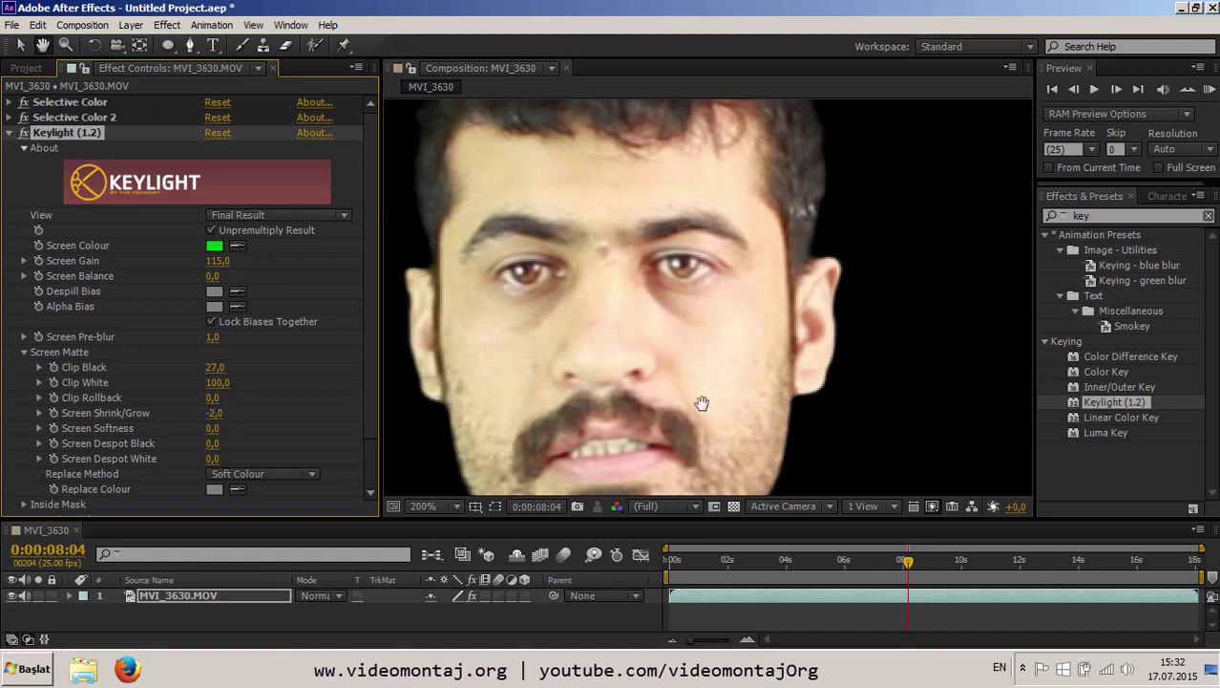
left_click_drag(701, 402, 663, 386)
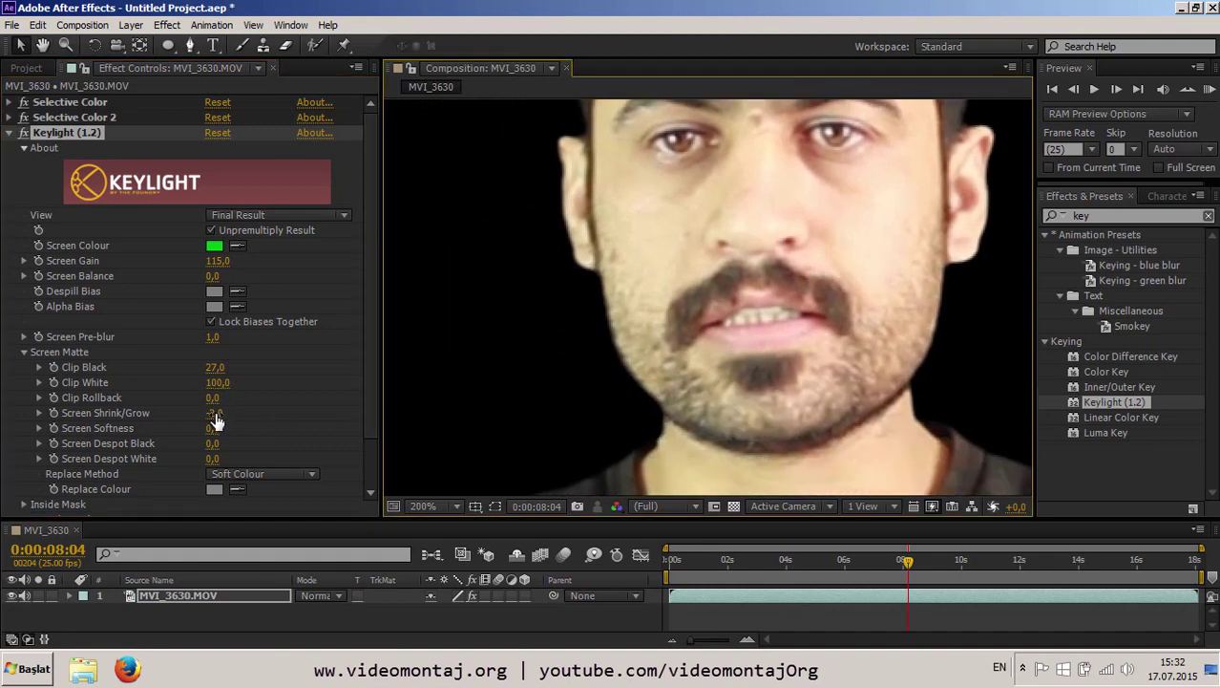
left_click(214, 414)
type("-1,5")
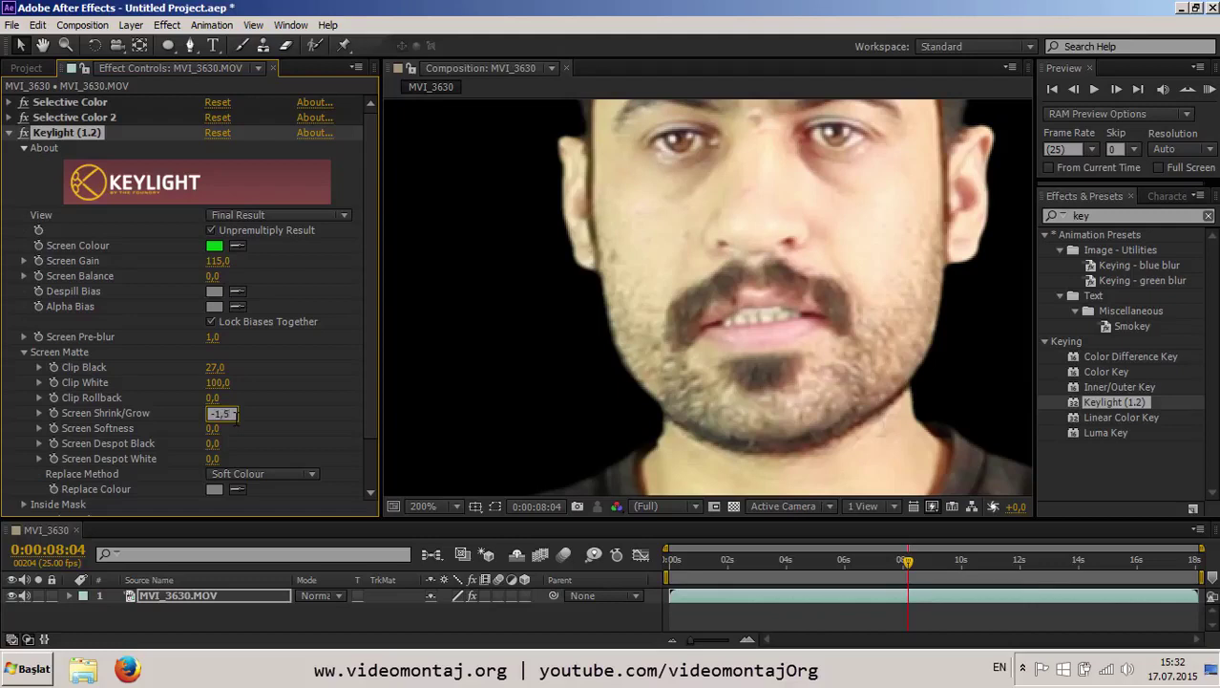
key("Return")
key("h")
mouse_move(764, 458)
left_mouse_down()
mouse_move(617, 377)
mouse_move(608, 344)
left_mouse_up()
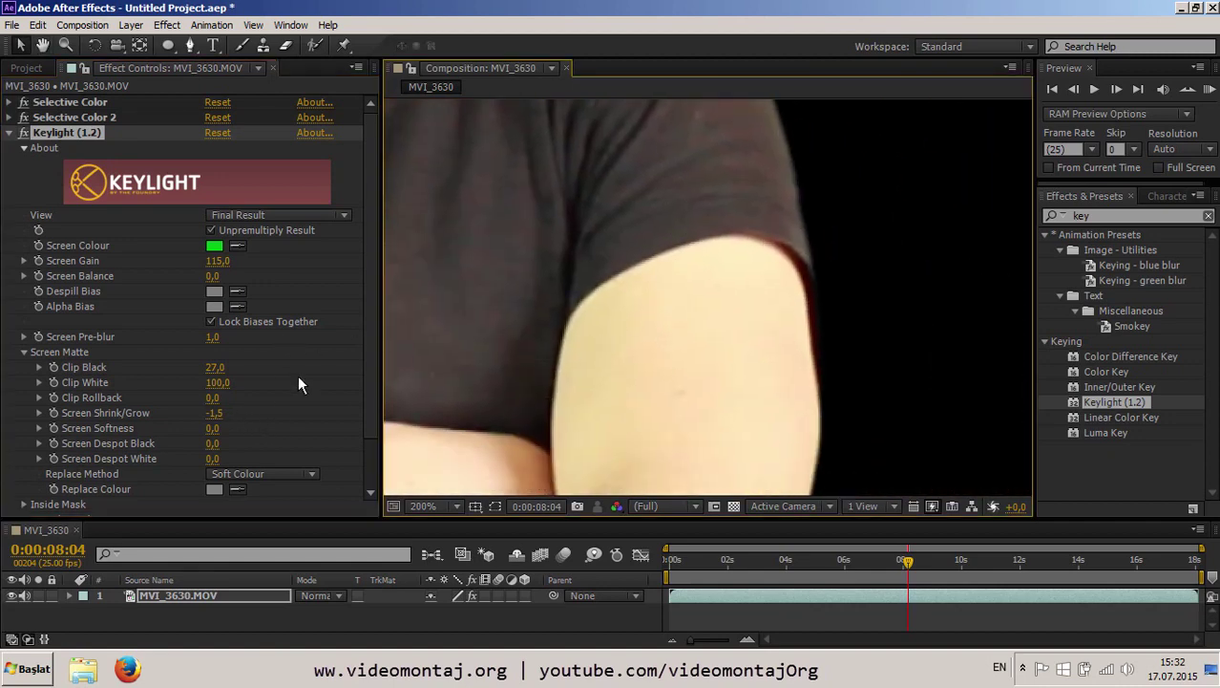
Set Keylight Screen Softness to 1.
left_click(213, 429)
type("1")
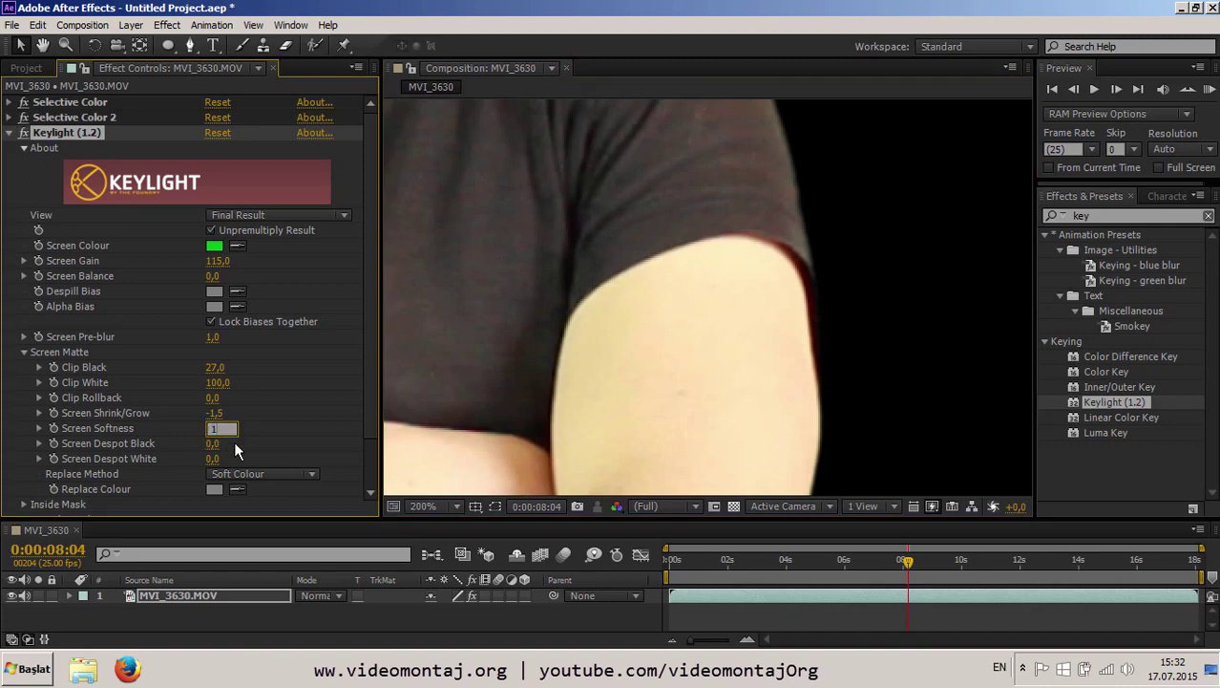
key("Return")
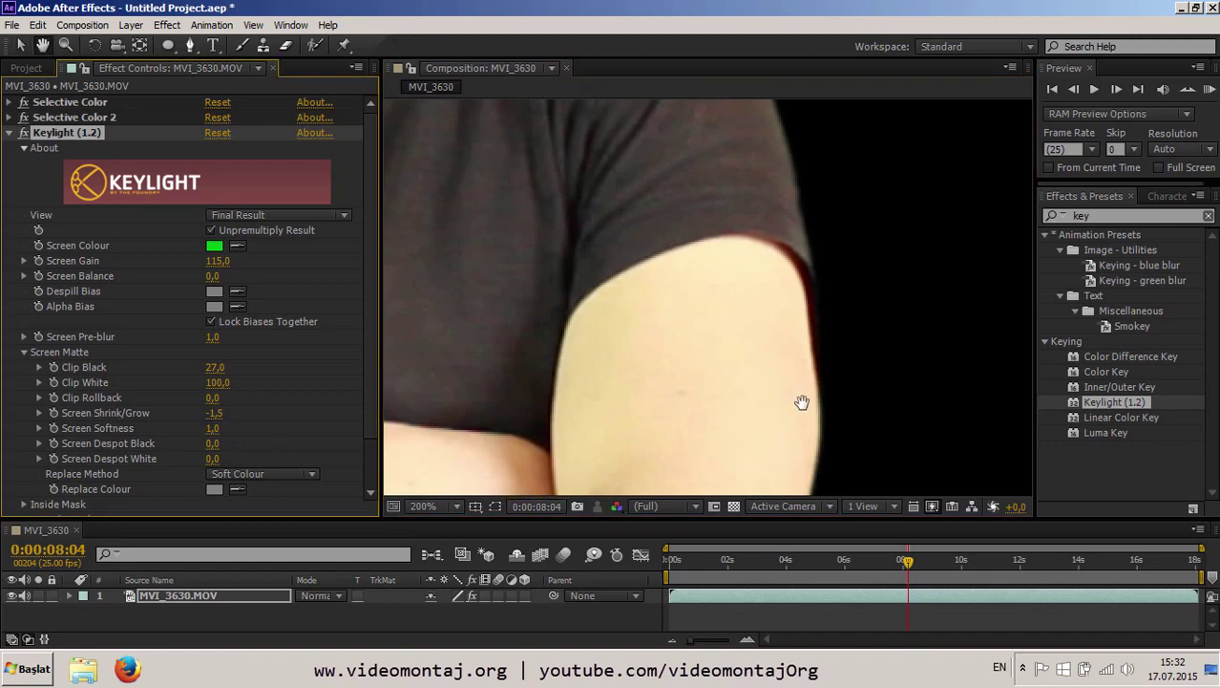
scroll(807, 403, "down", 3)
scroll(823, 316, "down", 3)
scroll(713, 430, "down", 3)
scroll(809, 382, "down", 3)
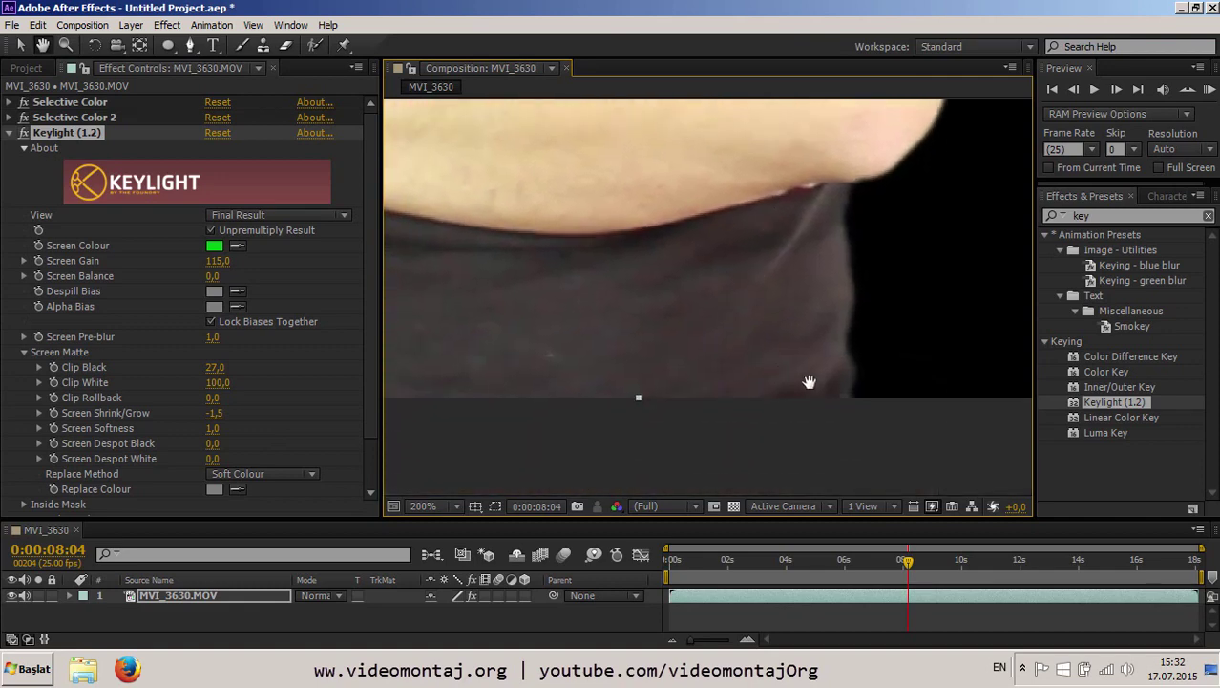
scroll(690, 403, "up", 3)
scroll(738, 355, "up", 3)
scroll(738, 354, "up", 3)
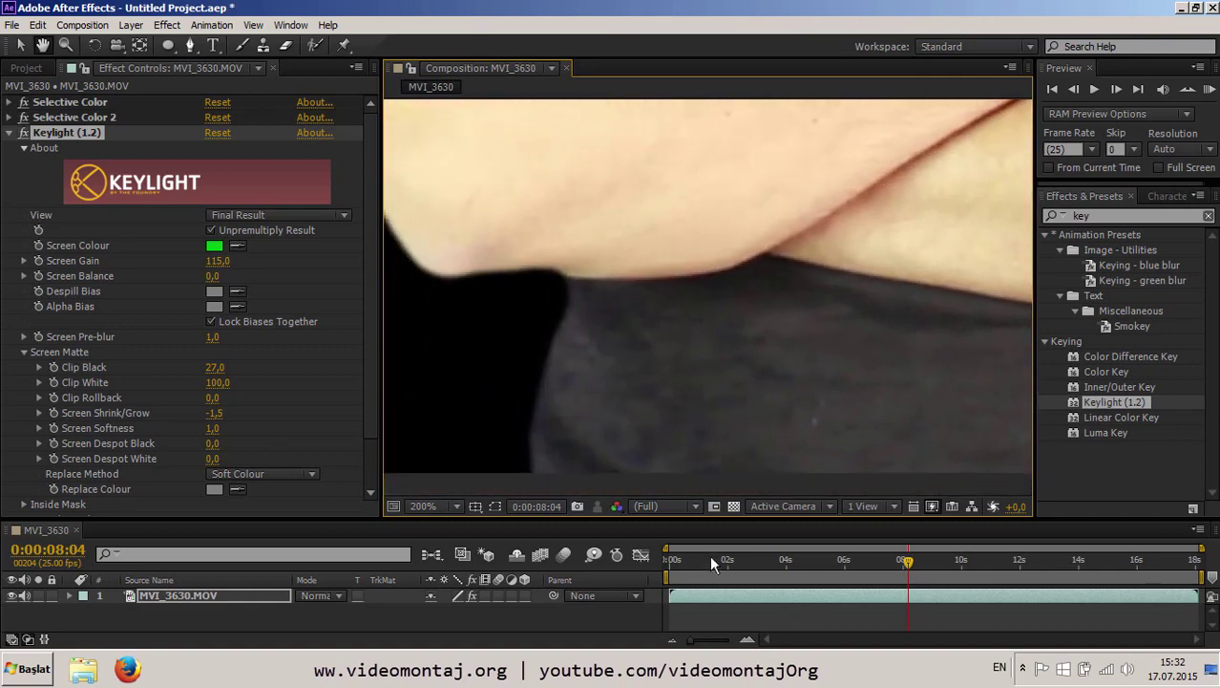
Show transparency as a checkerboard and set the viewer zoom to 100%.
left_click(733, 506)
scroll(623, 421, "up", 3)
scroll(611, 287, "up", 2)
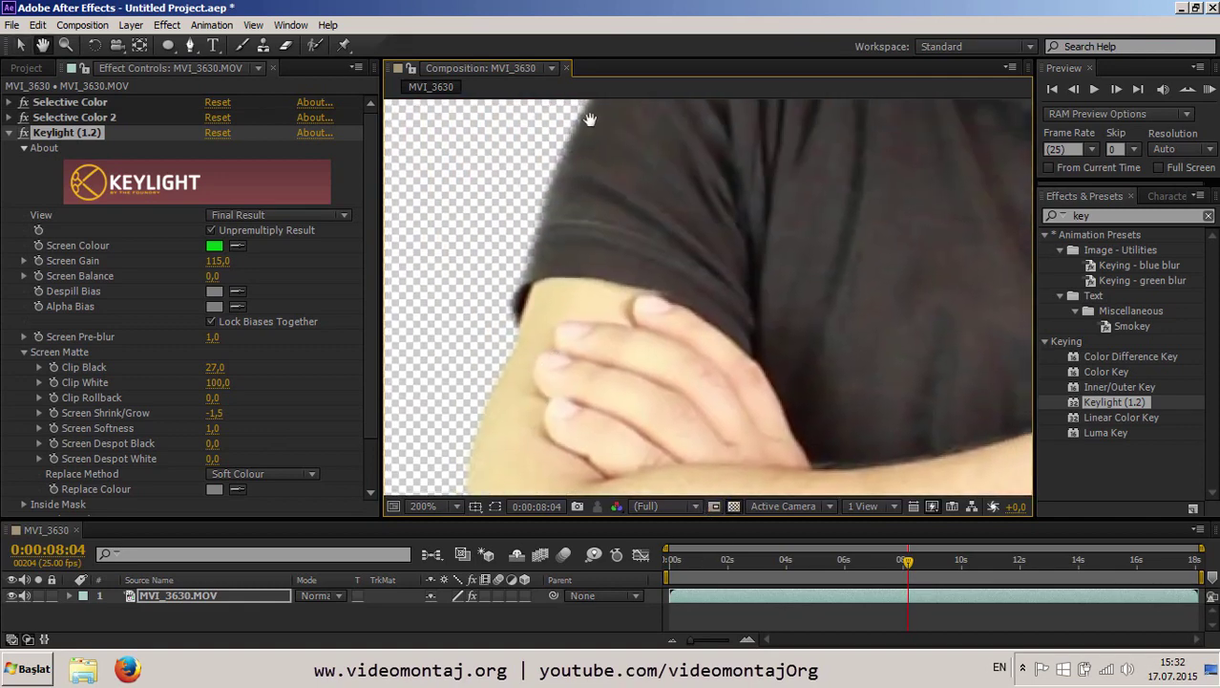
scroll(597, 291, "up", 3)
scroll(563, 311, "up", 2)
scroll(573, 315, "up", 3)
scroll(628, 324, "up", 3)
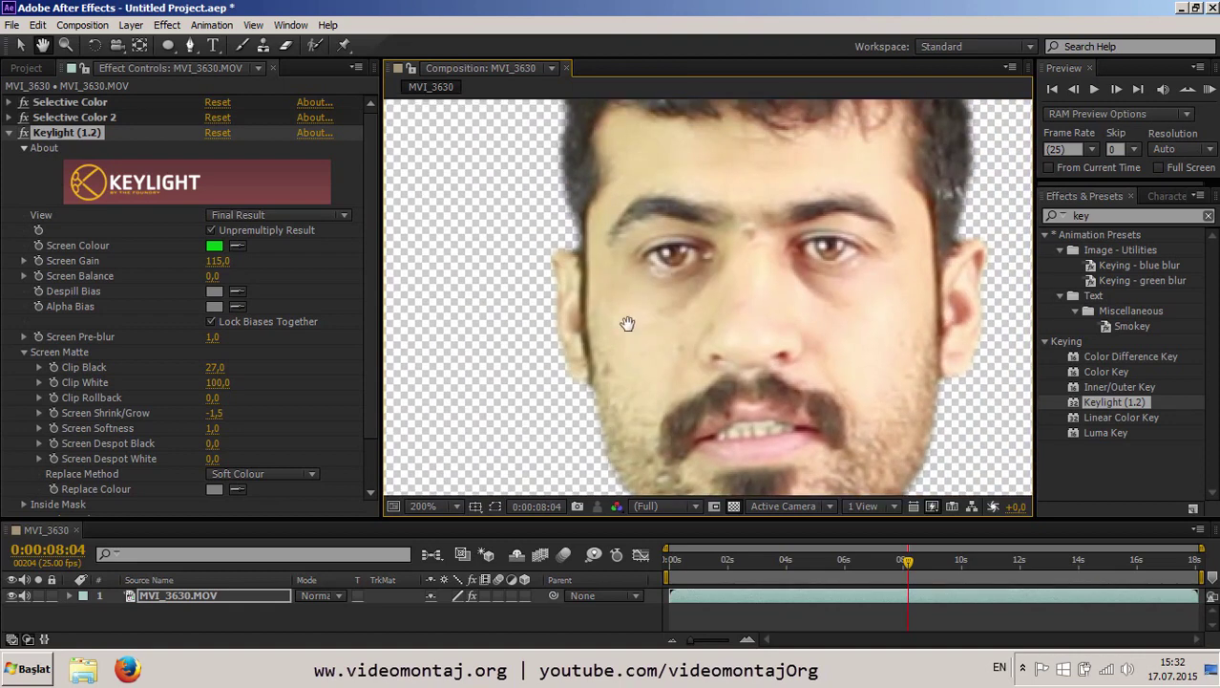
left_click(435, 505)
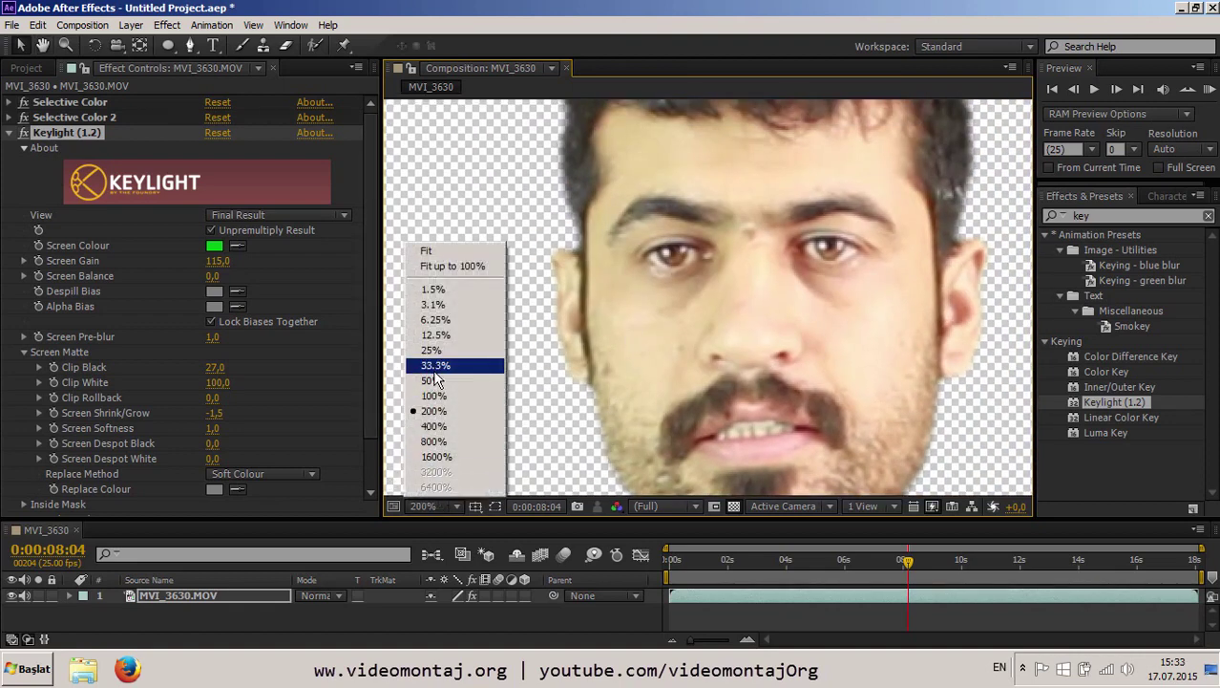
left_click(434, 395)
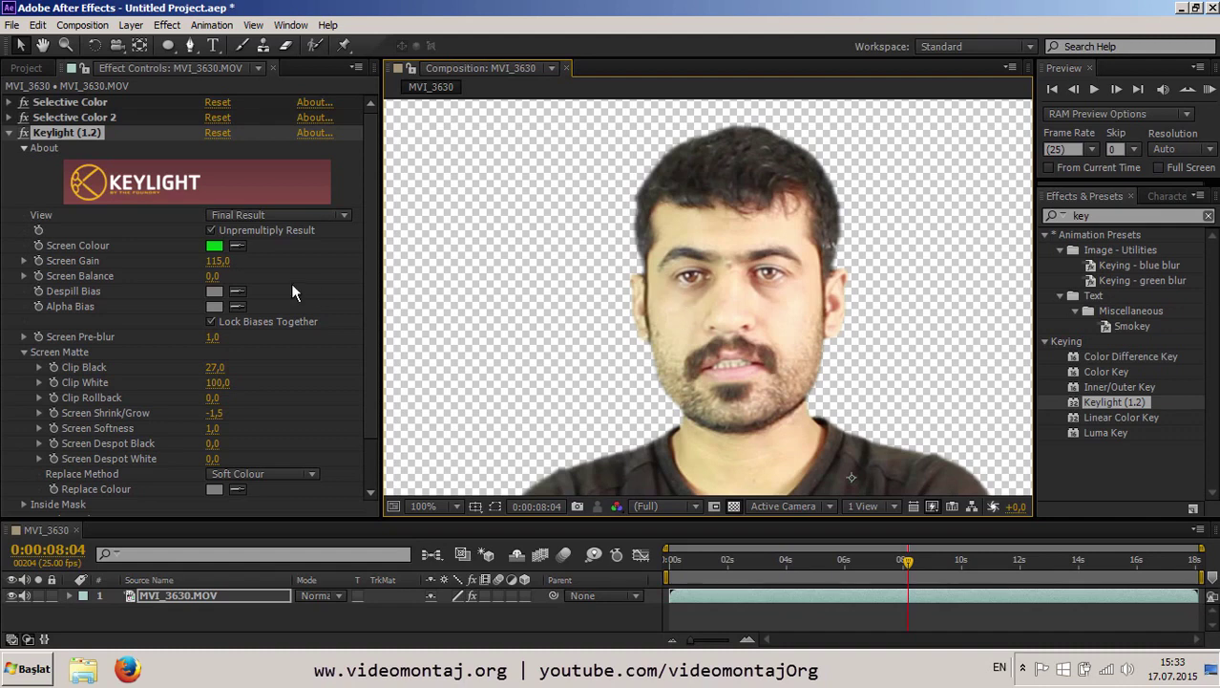
left_click(250, 216)
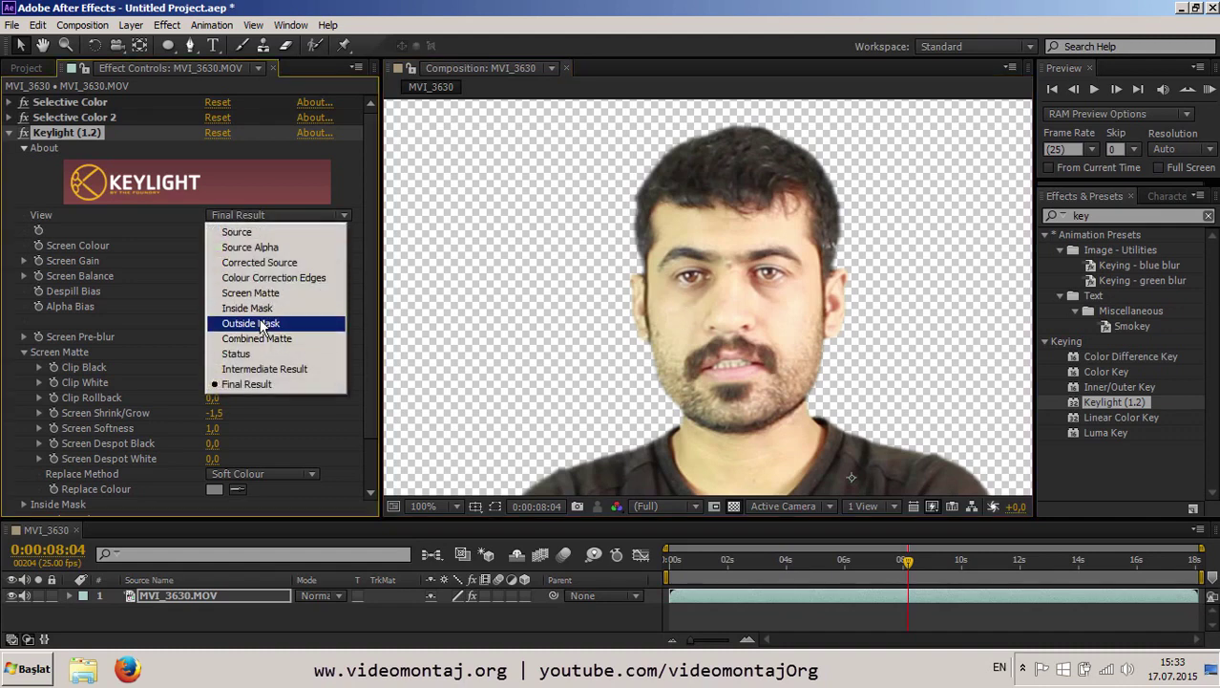
Switch Keylight View to Screen Matte and lower Clip Black to clean the matte.
left_click(250, 292)
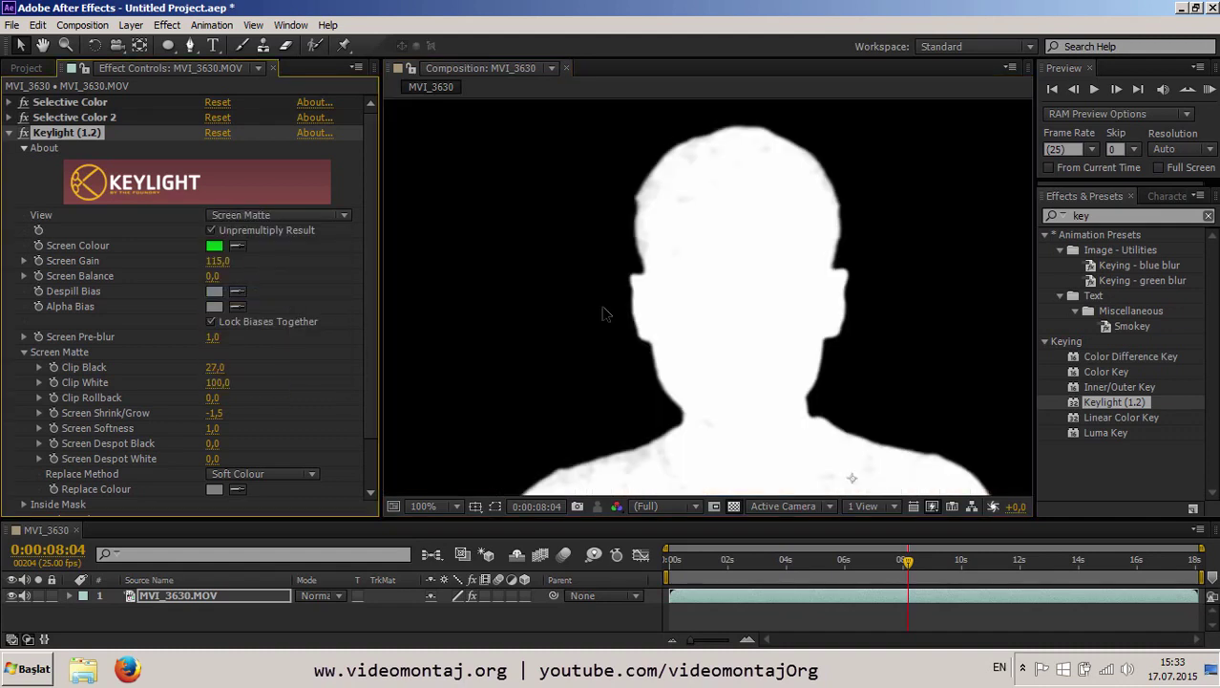
key("h")
scroll(675, 373, "up", 2)
scroll(736, 219, "up", 2)
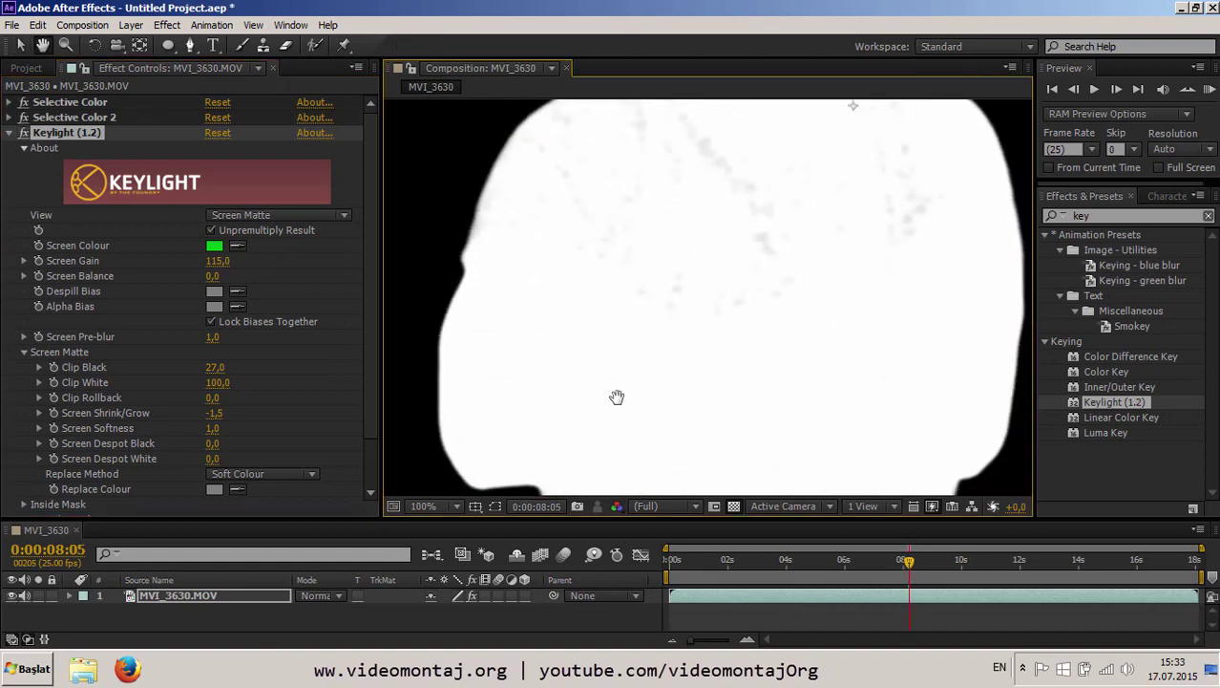
left_click_drag(618, 398, 701, 372)
left_click_drag(566, 295, 545, 414)
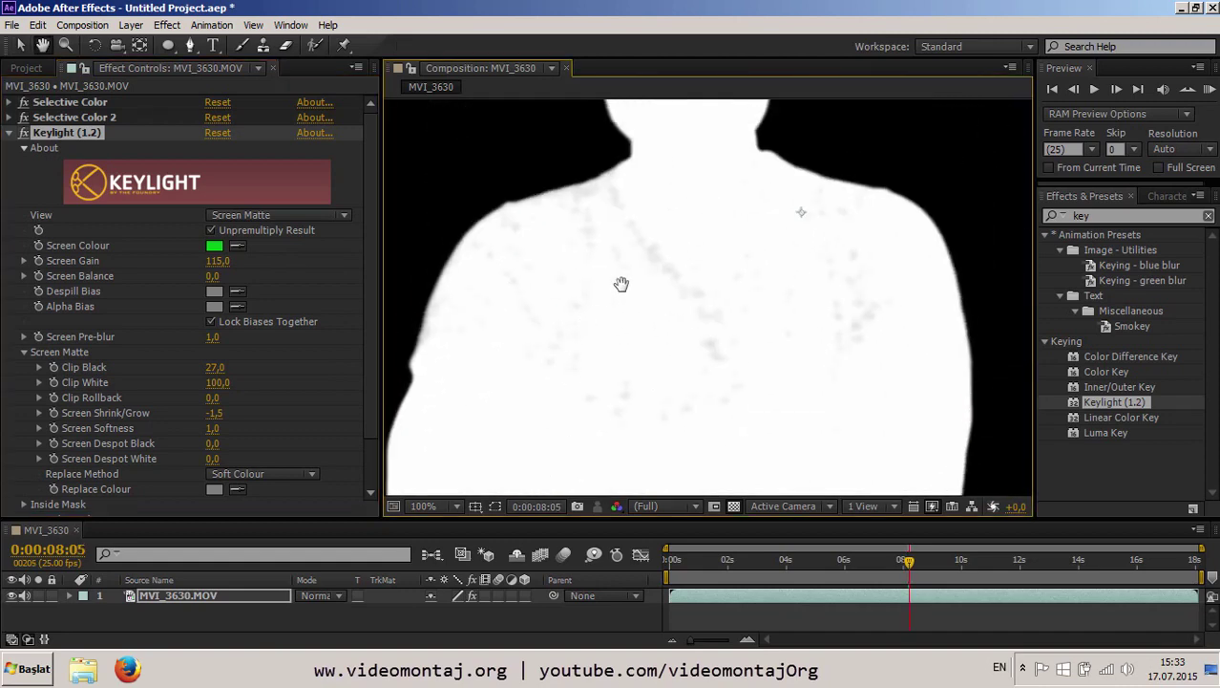
key("v")
mouse_move(215, 369)
left_mouse_down()
mouse_move(232, 368)
mouse_move(174, 375)
mouse_move(196, 392)
left_mouse_up()
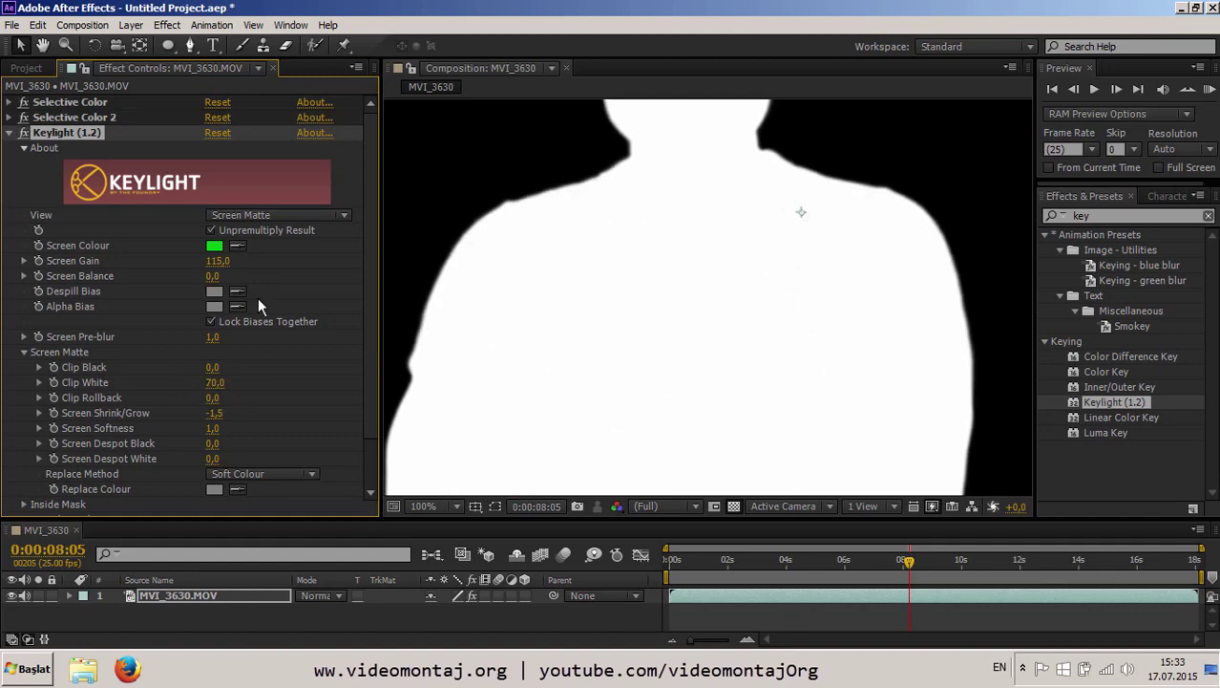
Compare Final Result and Screen Matte views, checking the presenter's face and arms.
left_click(277, 215)
left_click(307, 385)
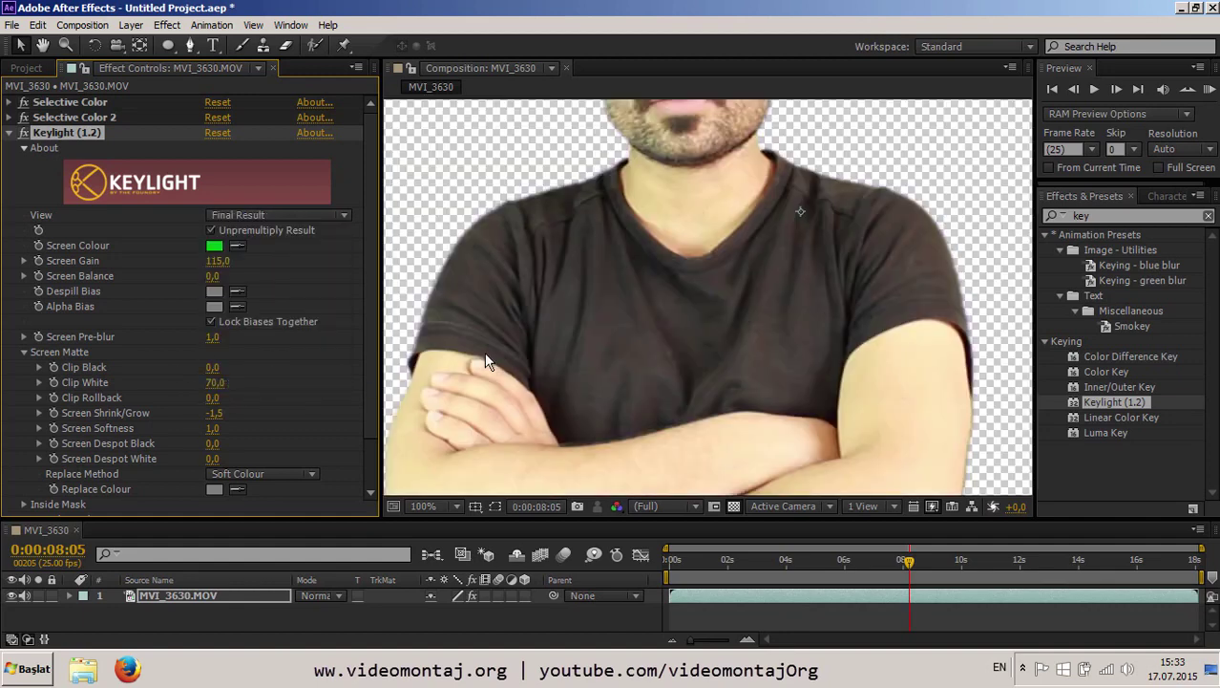
key("h")
mouse_move(569, 105)
left_mouse_down()
mouse_move(573, 425)
mouse_move(613, 334)
left_mouse_up()
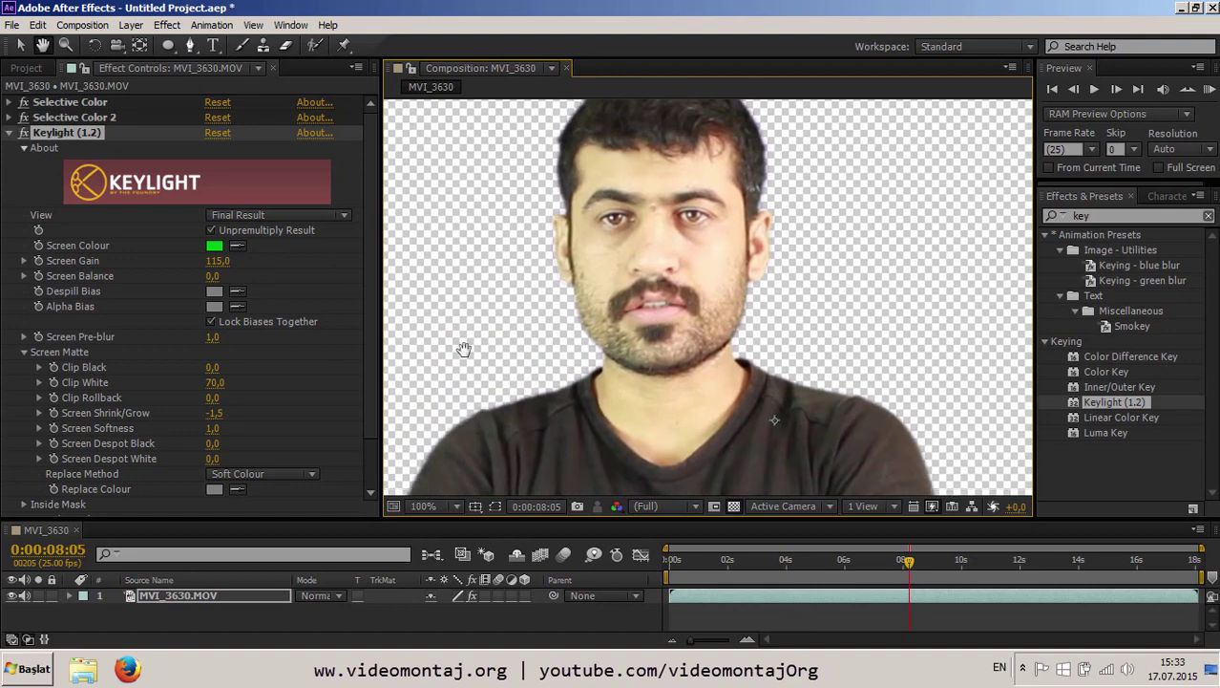
key("v")
left_click(269, 214)
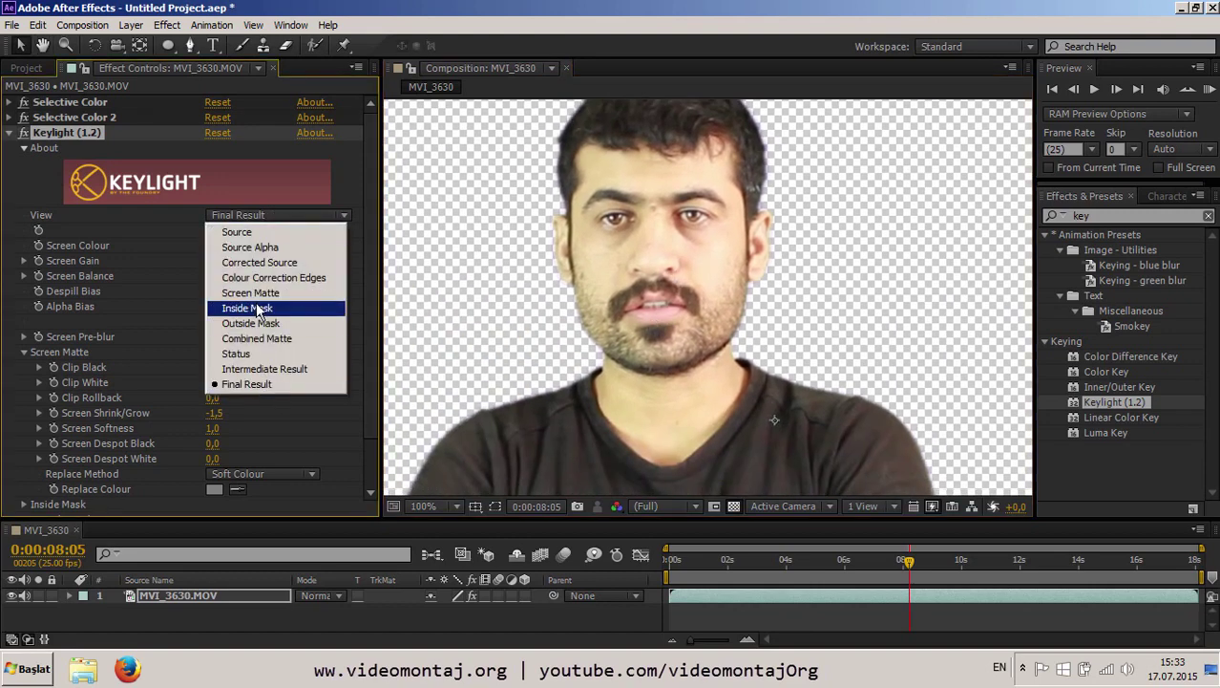
left_click(250, 292)
key("h")
mouse_move(667, 218)
left_mouse_down()
mouse_move(580, 400)
mouse_move(624, 307)
mouse_move(610, 338)
mouse_move(480, 285)
left_mouse_up()
key("v")
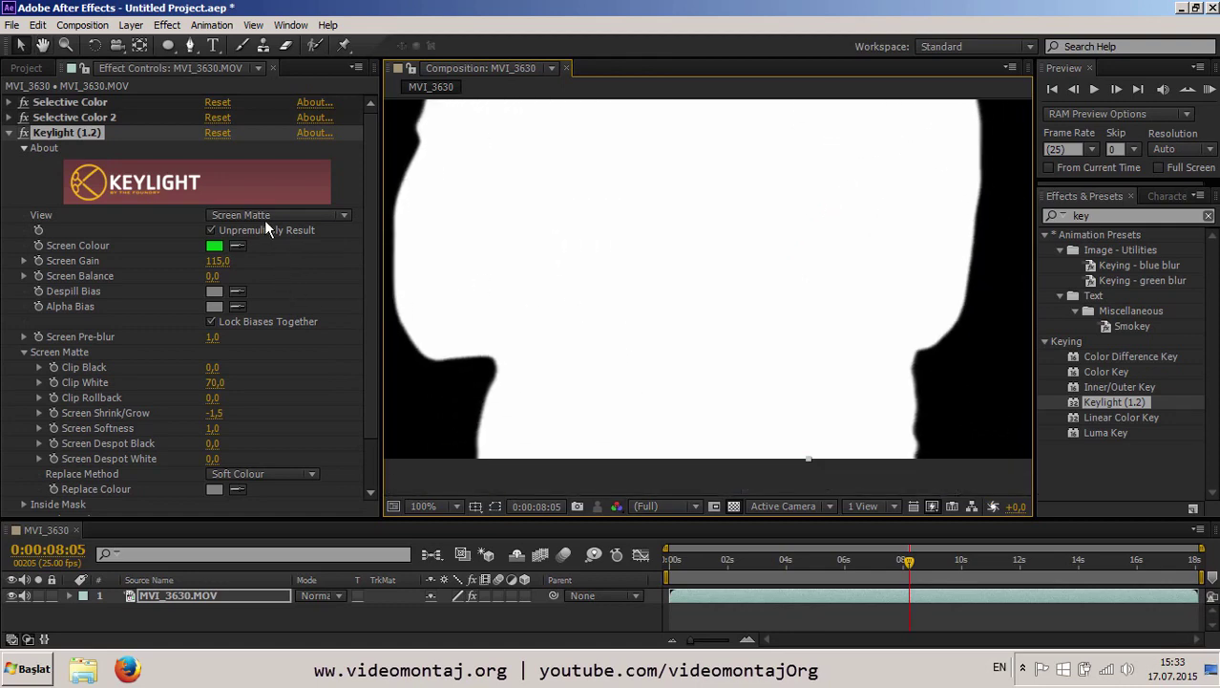
Set Keylight View back to Final Result and enlarge the timeline area.
left_click(265, 218)
left_click(277, 385)
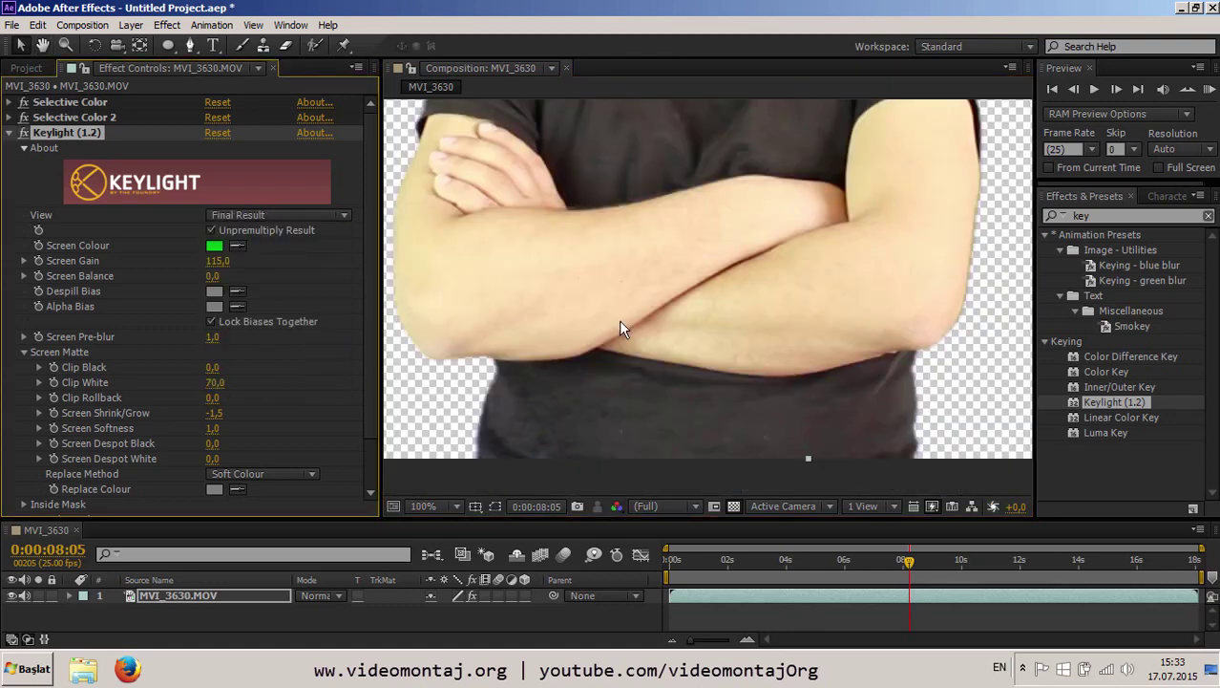
scroll(632, 316, "down", 1)
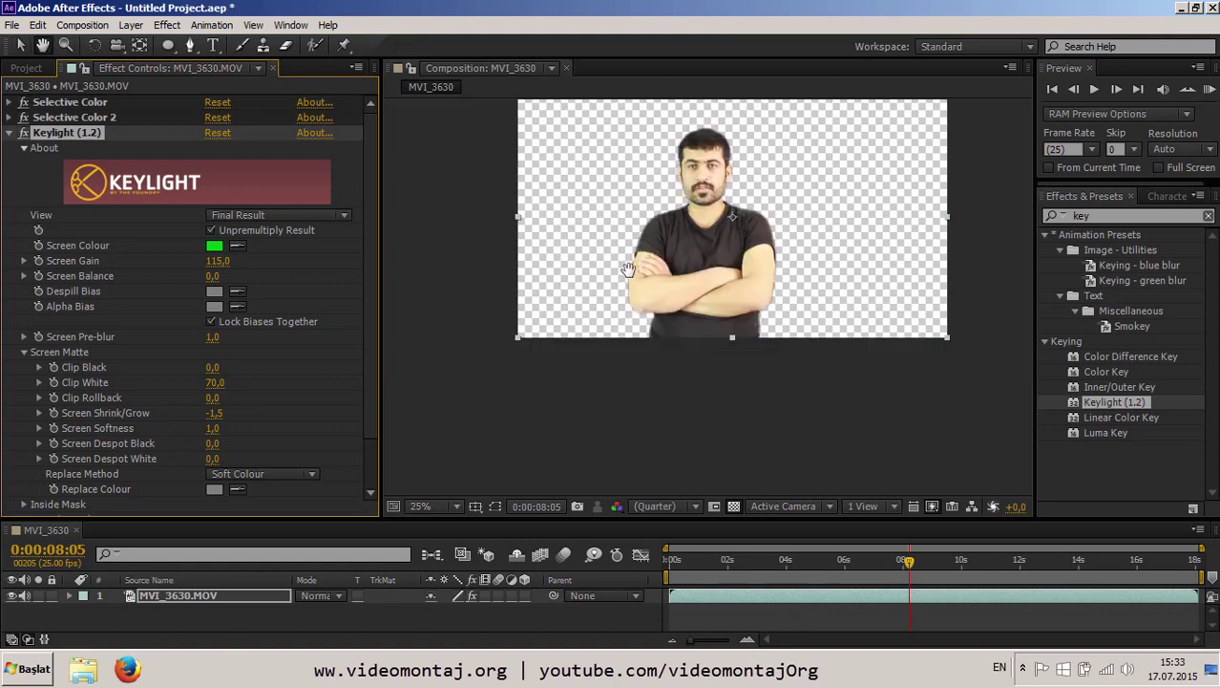
scroll(633, 316, "down", 1)
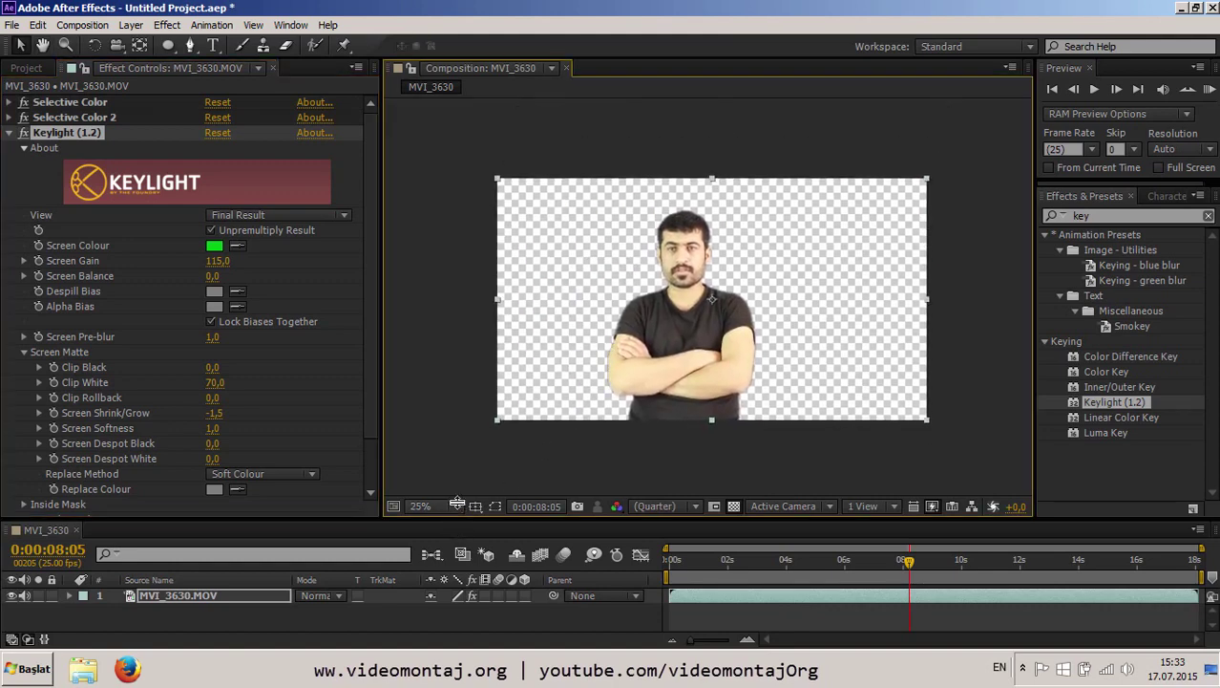
left_click_drag(453, 524, 449, 432)
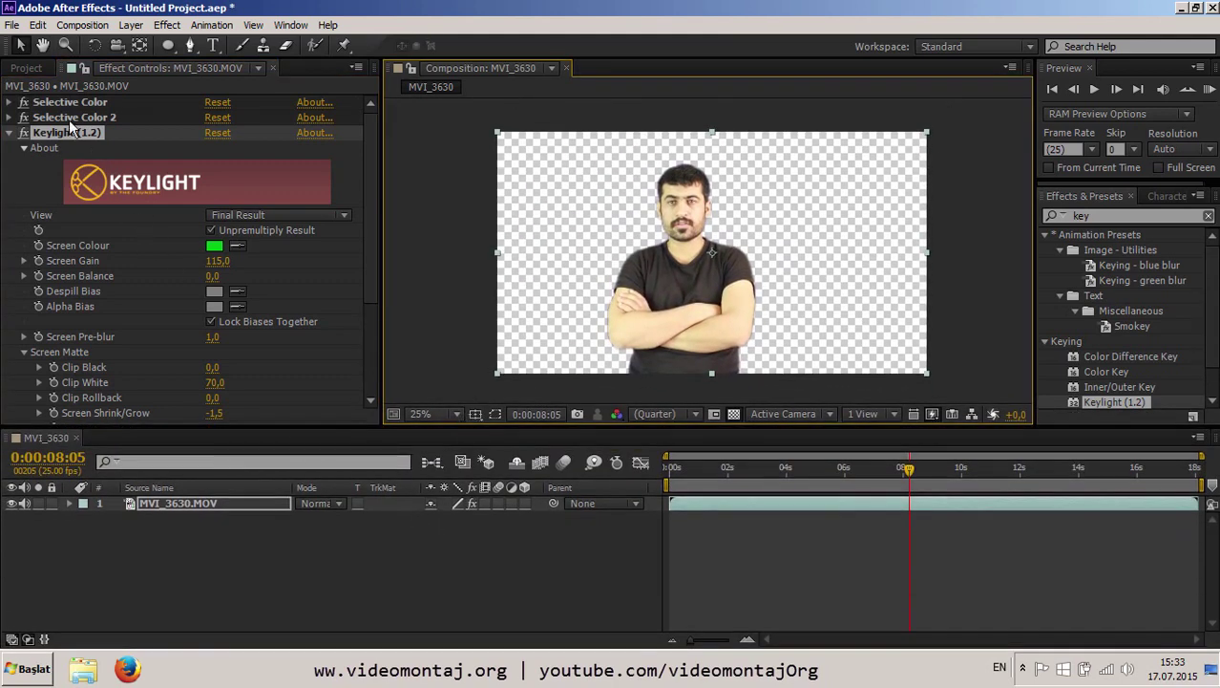
Import 000816517_prevstill.jpeg and place it as a layer below MVI_3630.MOV.
left_click(26, 67)
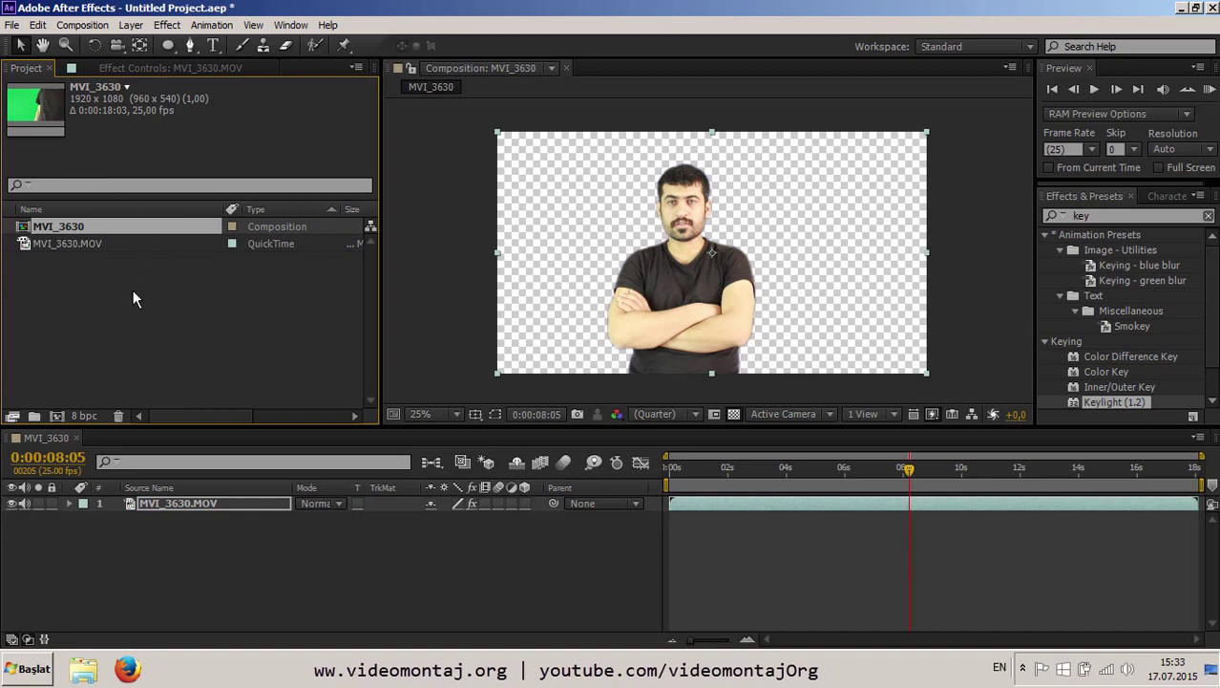
double_click(133, 290)
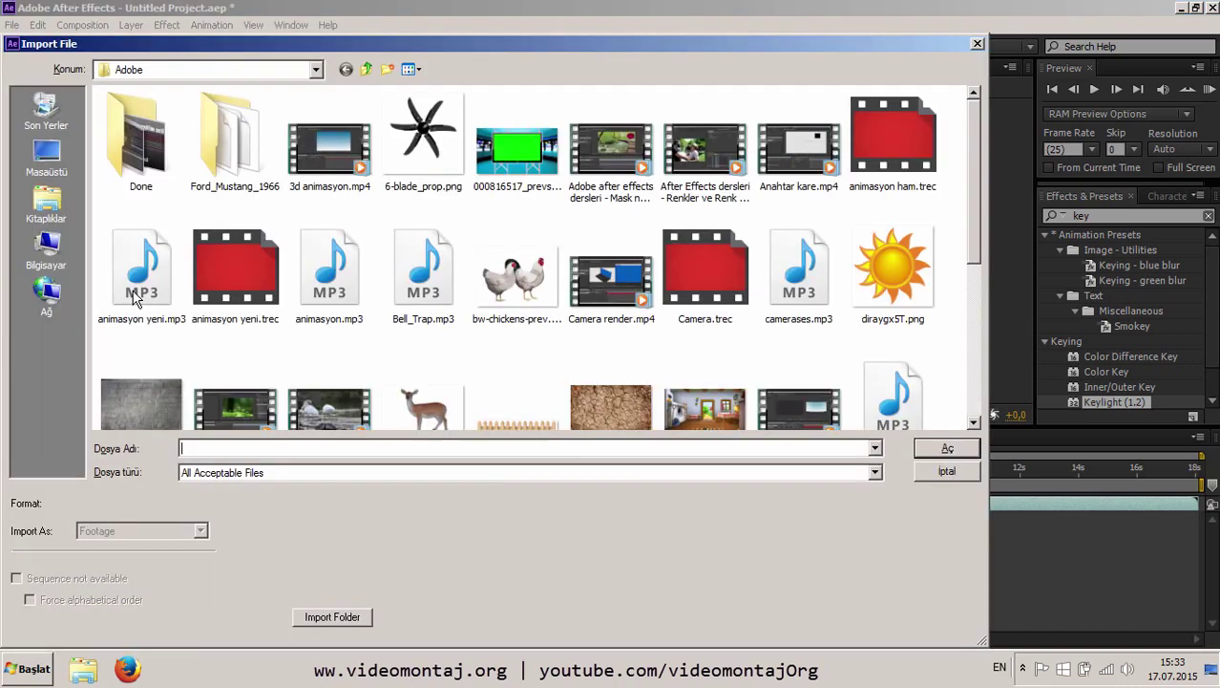
scroll(964, 248, "down", 3)
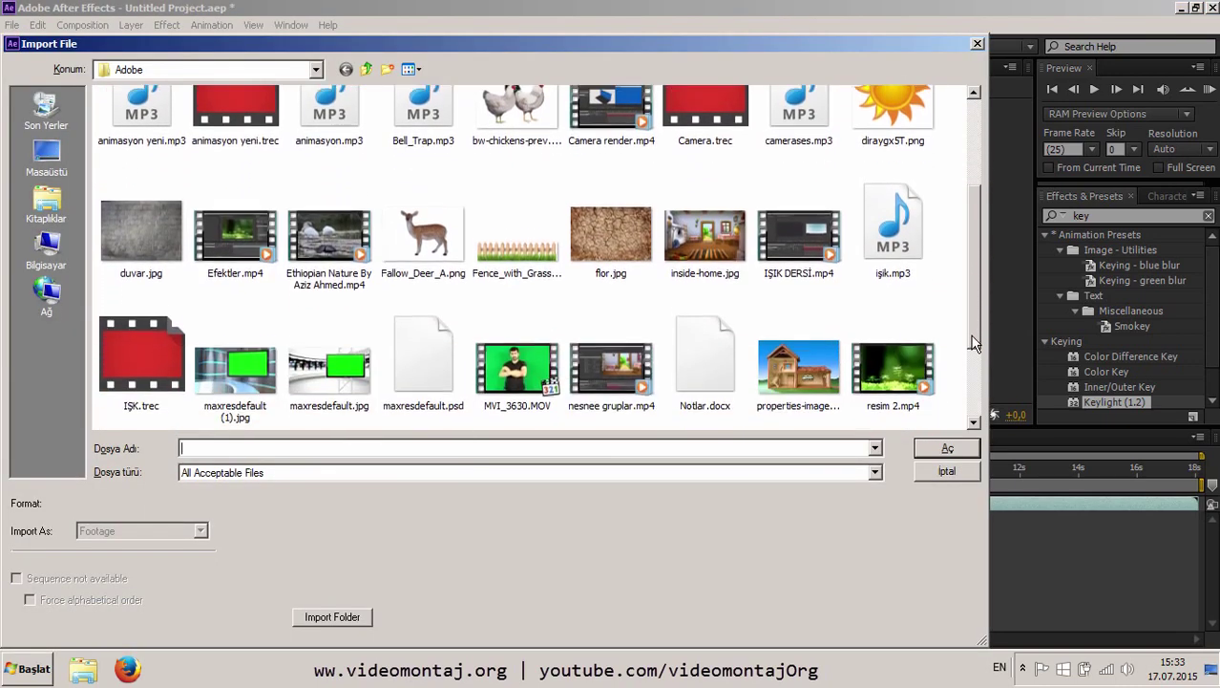
scroll(953, 240, "up", 3)
double_click(517, 151)
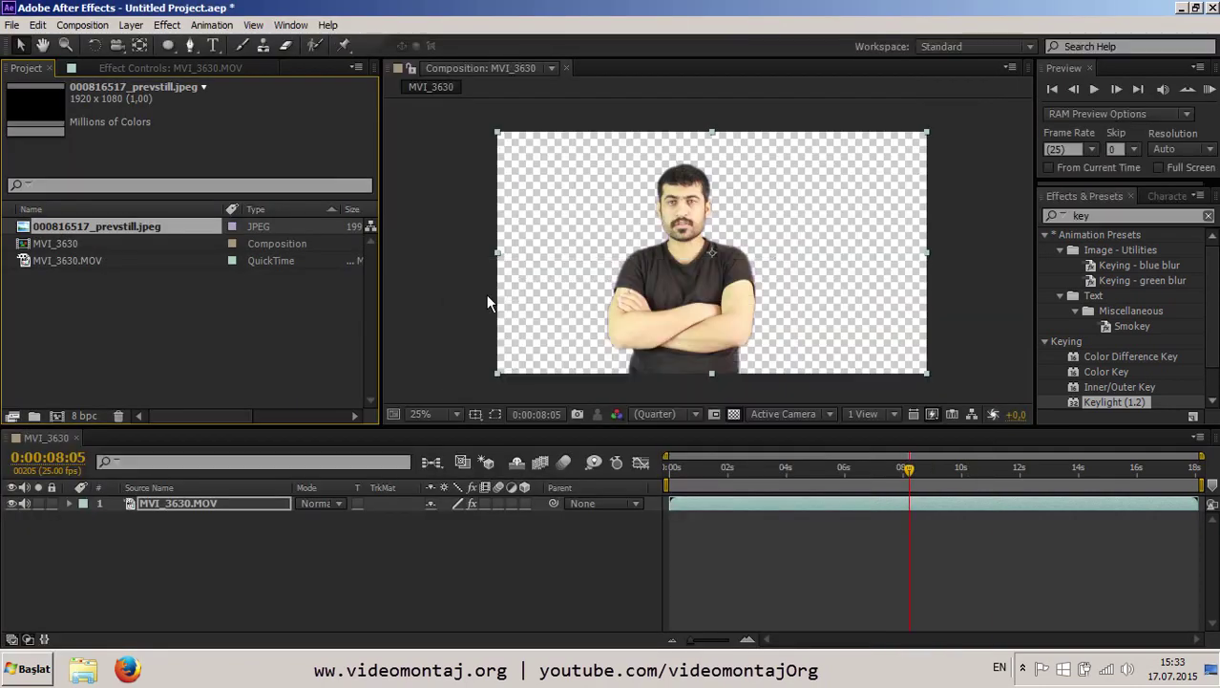
left_click_drag(141, 226, 227, 535)
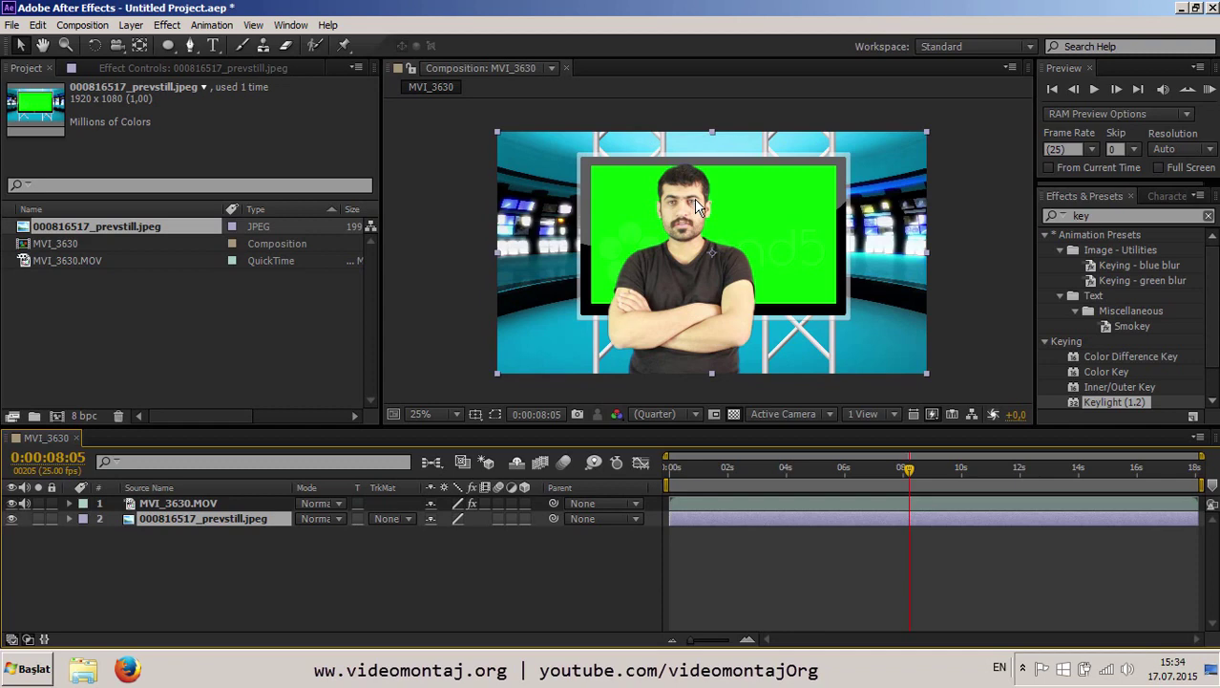
Hide the presenter layer and zoom to 200% on the studio's green screen.
key("period")
key("period")
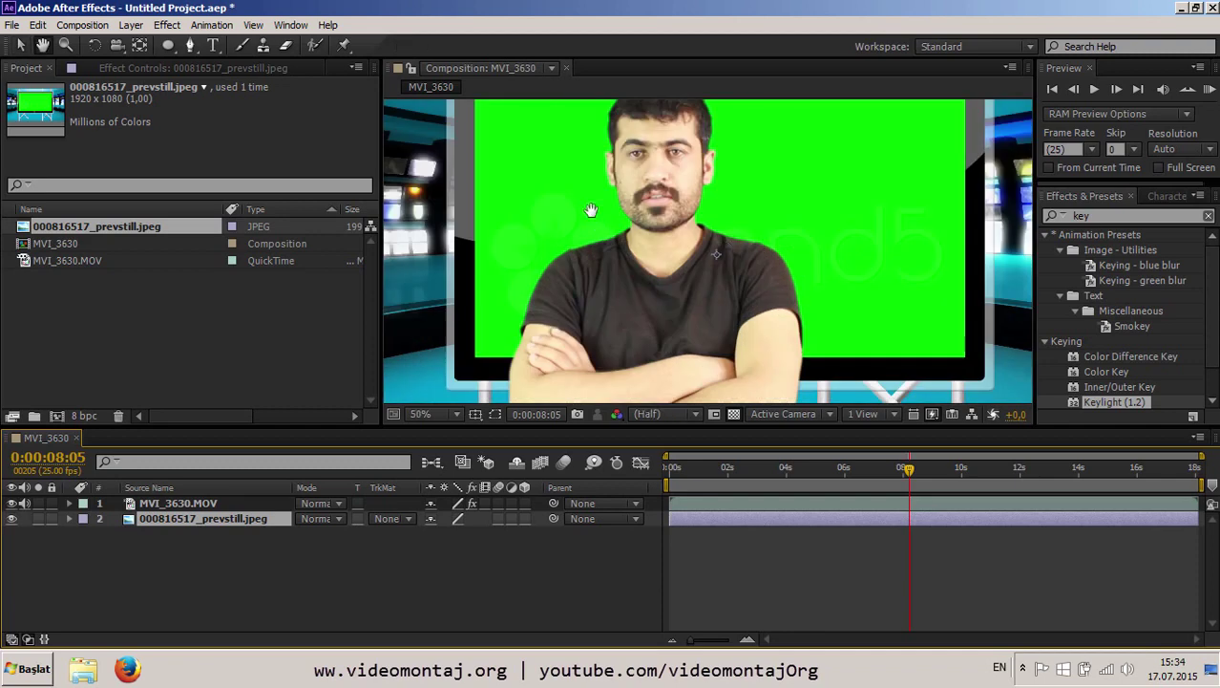
left_click_drag(589, 210, 641, 301)
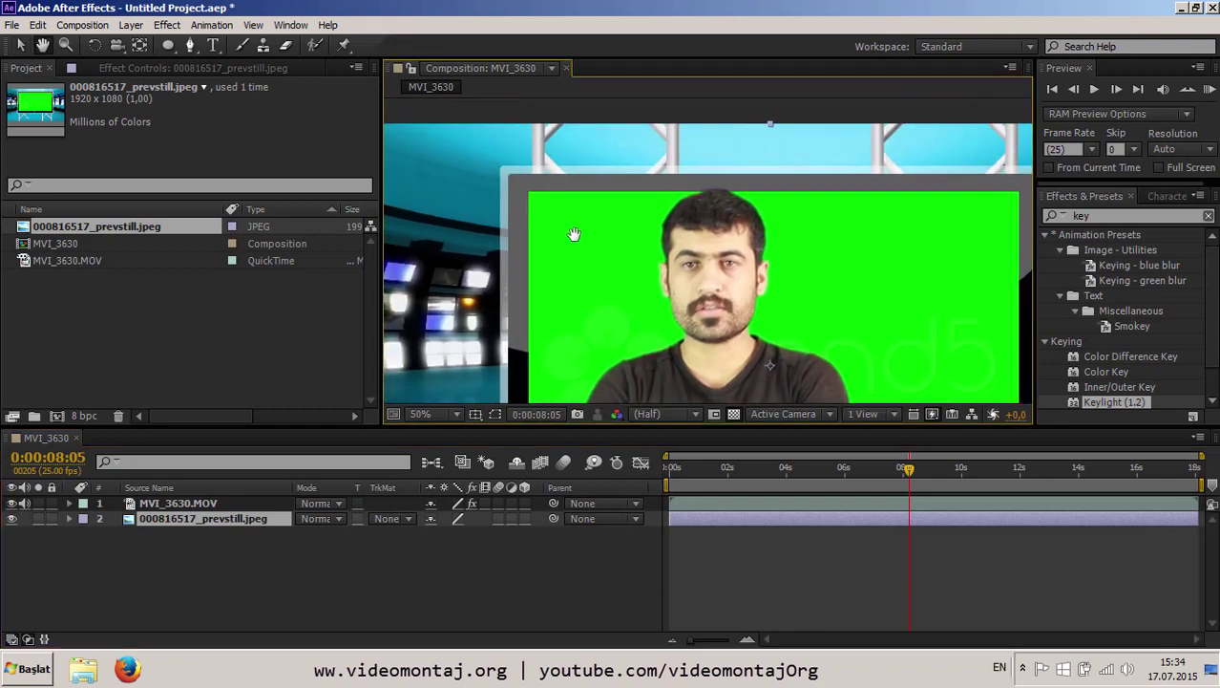
left_click(12, 502)
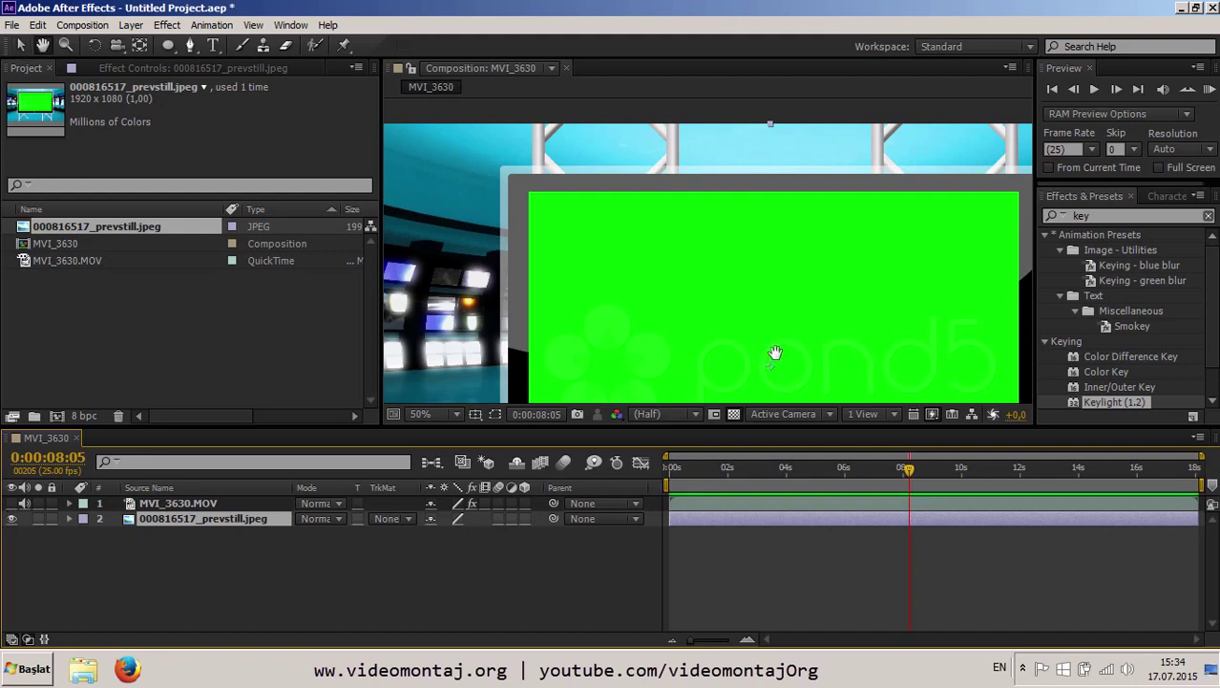
left_click_drag(774, 353, 711, 270)
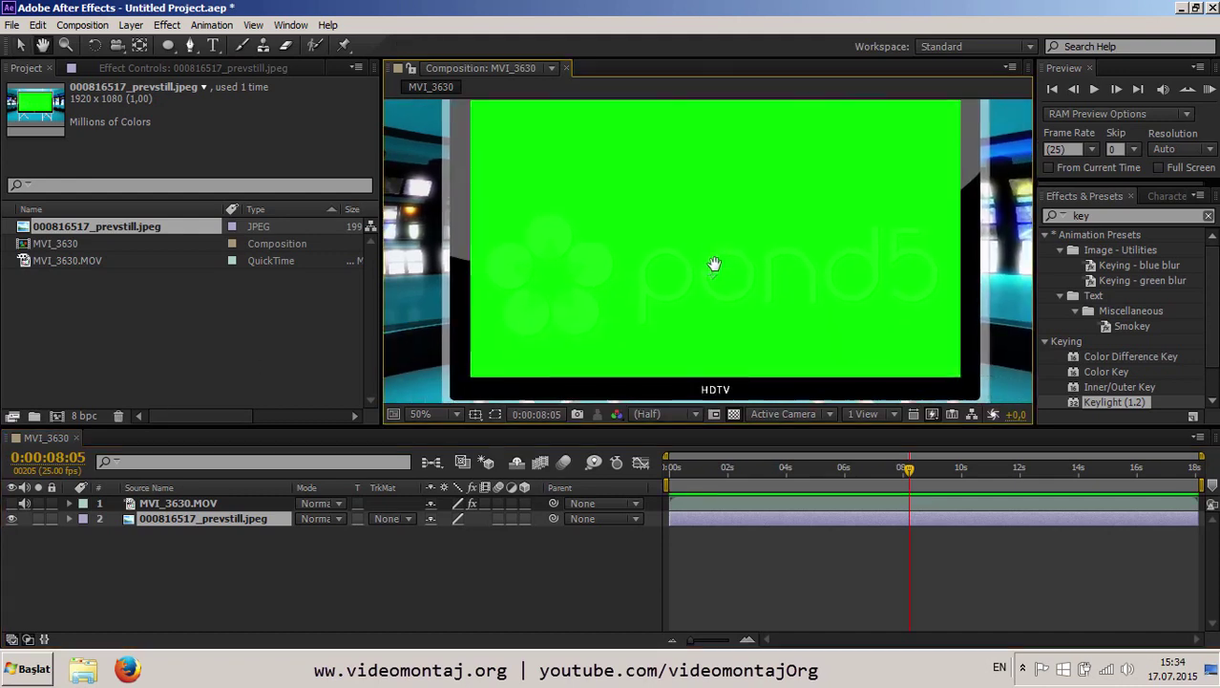
left_click(192, 47)
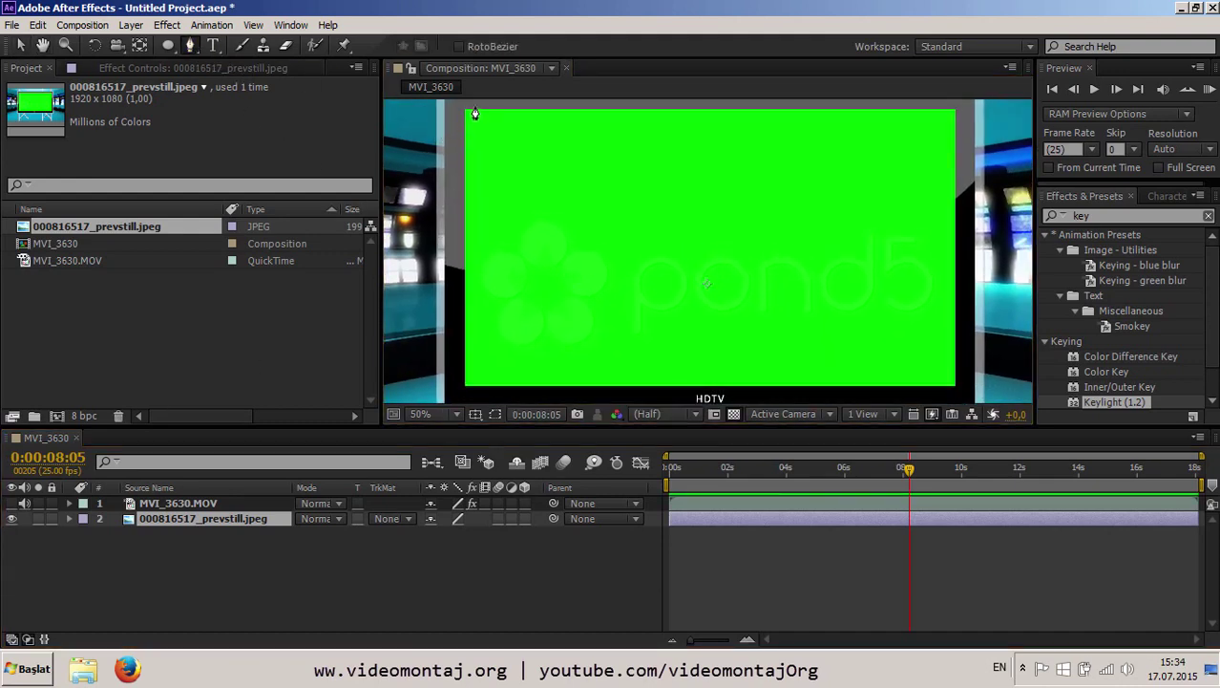
scroll(474, 113, "up", 2)
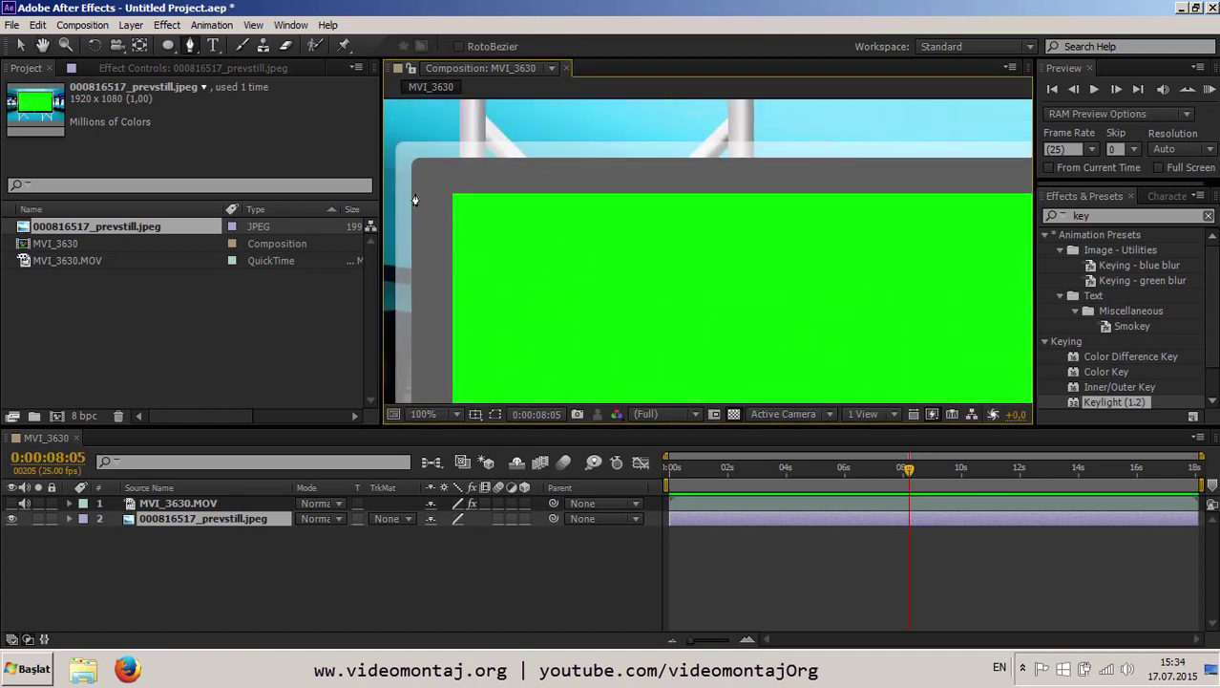
key("period")
key("h")
mouse_move(442, 202)
left_mouse_down()
mouse_move(604, 259)
mouse_move(548, 199)
left_mouse_up()
key("g")
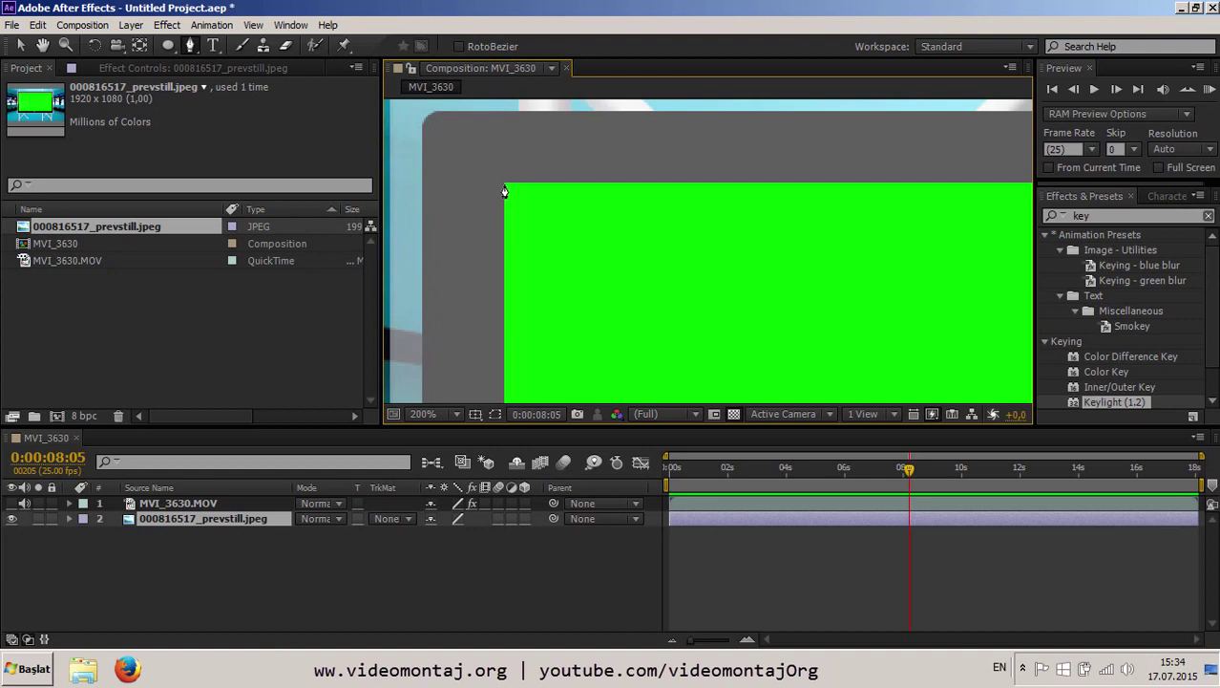
Place Pen mask points at the green screen's top-left, bottom-left and right-side corners.
left_click(506, 188)
key("h")
mouse_move(517, 264)
left_mouse_down()
mouse_move(561, 217)
mouse_move(488, 137)
left_mouse_up()
key("g")
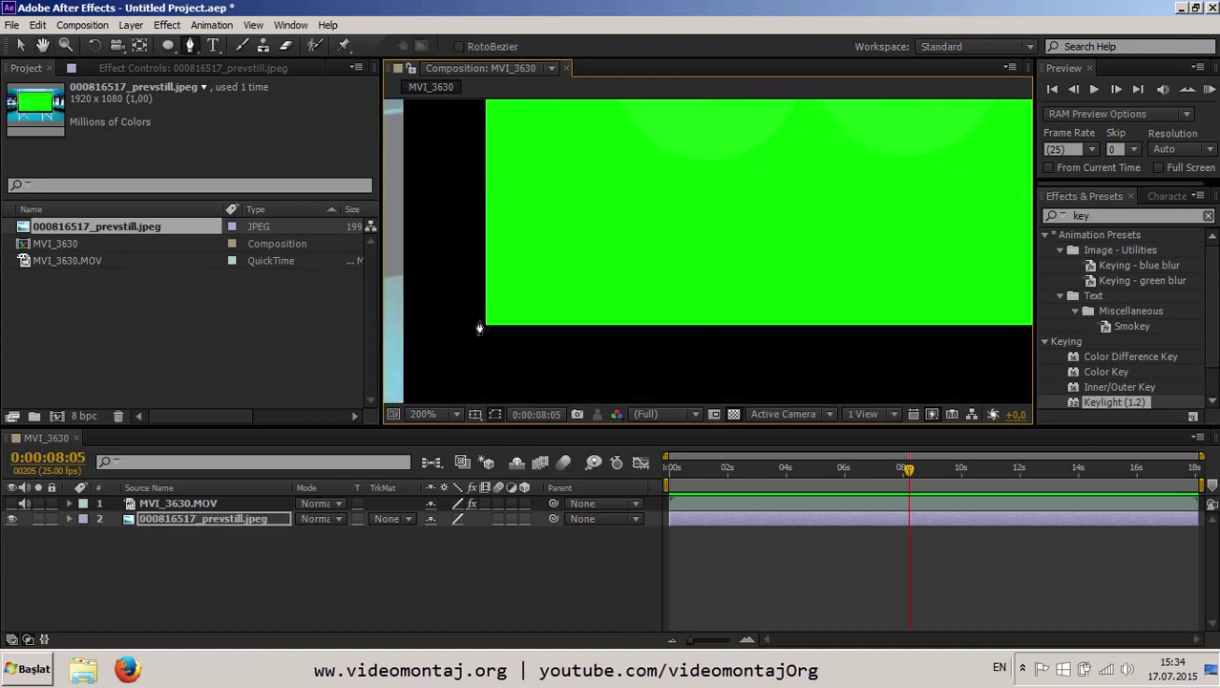
left_click(484, 327)
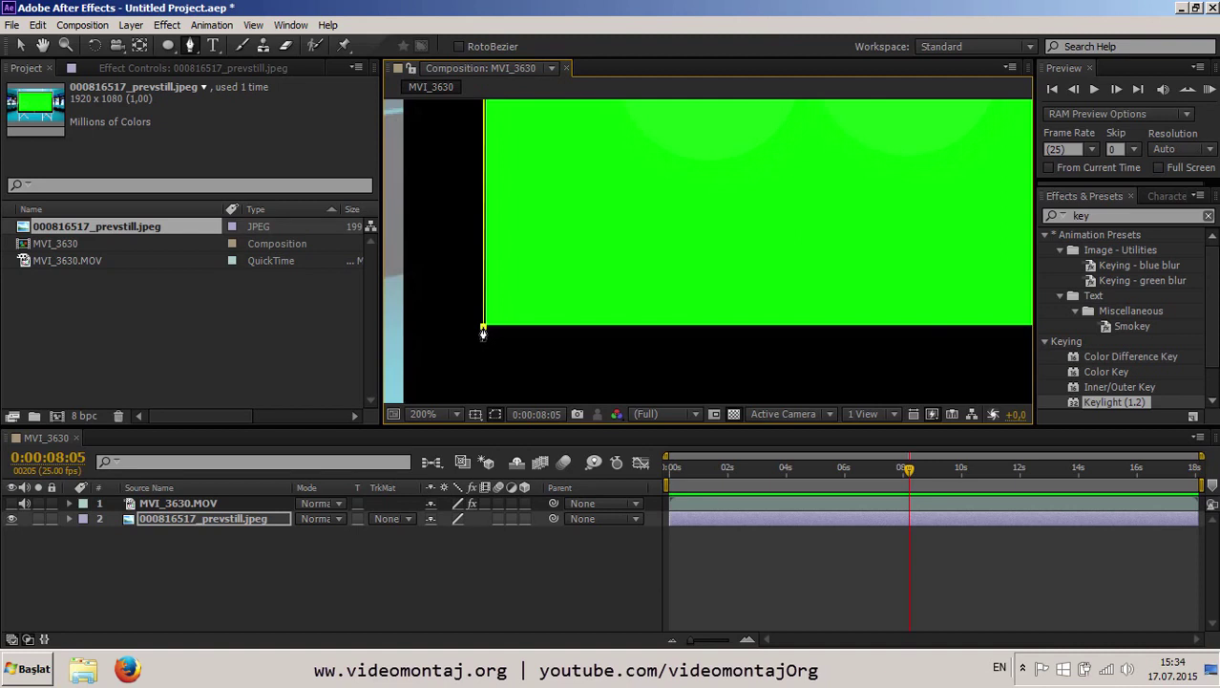
key("h")
mouse_move(720, 308)
left_mouse_down()
mouse_move(564, 300)
mouse_move(901, 310)
left_mouse_up()
key("g")
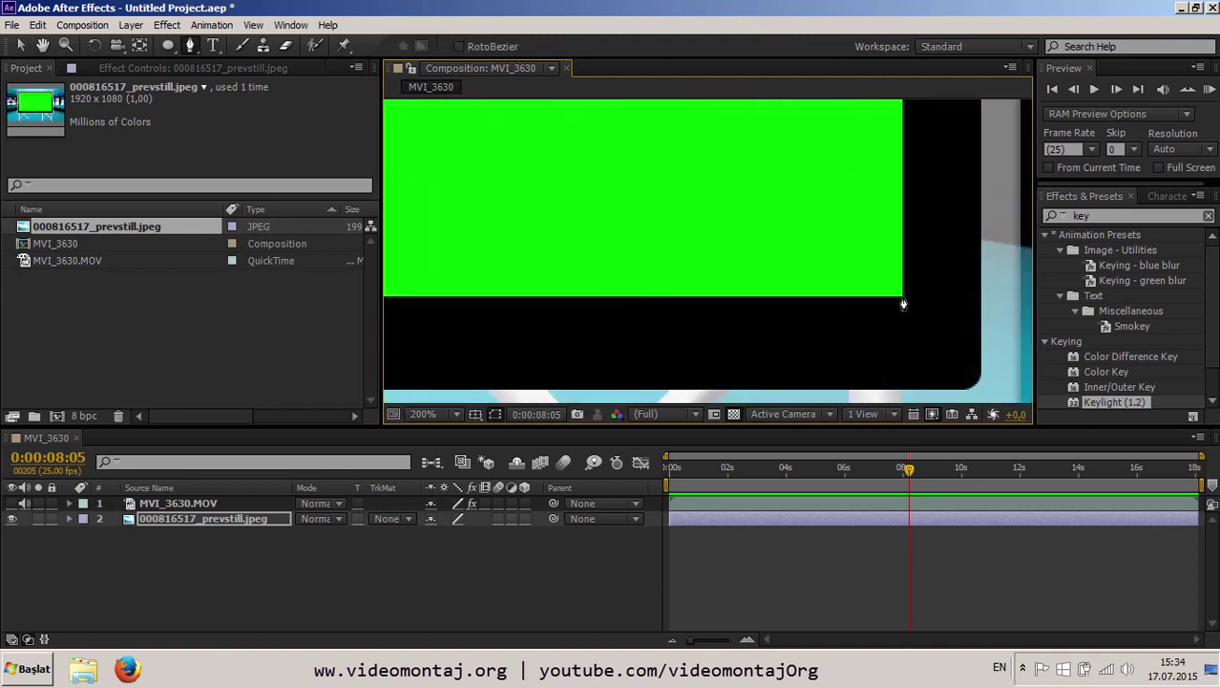
left_click(904, 298)
key("h")
left_click_drag(886, 224, 743, 253)
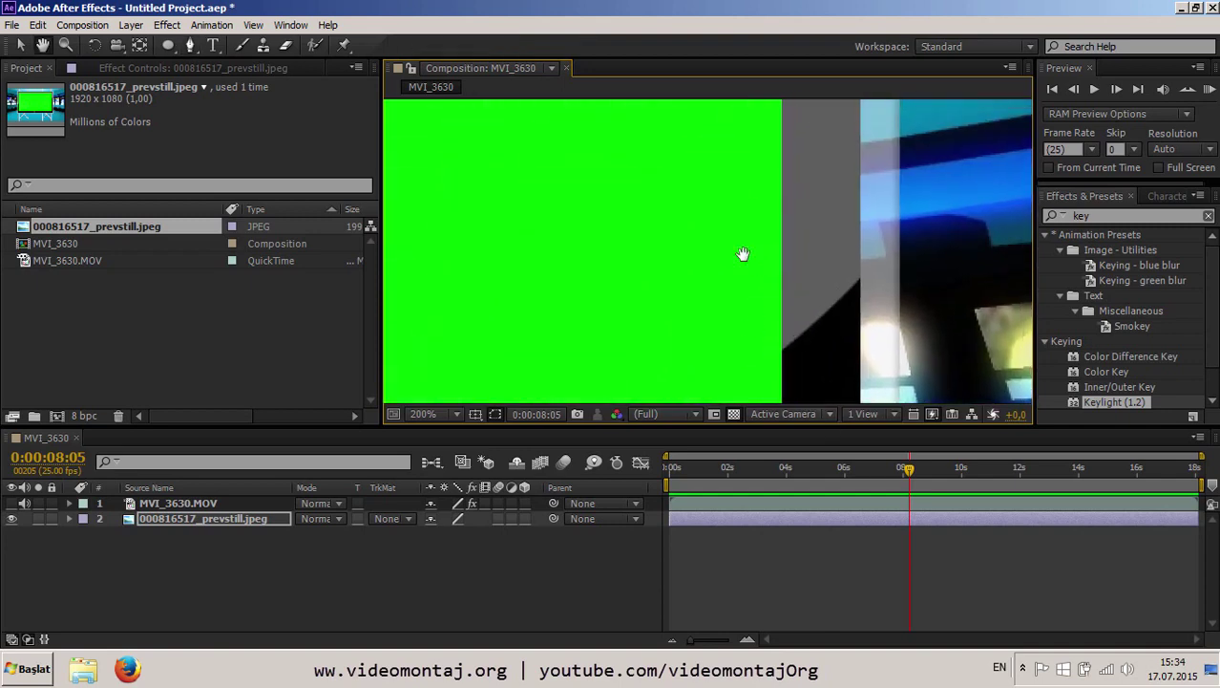
Add the remaining corner points to close the mask around the green plate.
scroll(742, 253, "up", 3)
key("g")
left_click(767, 205)
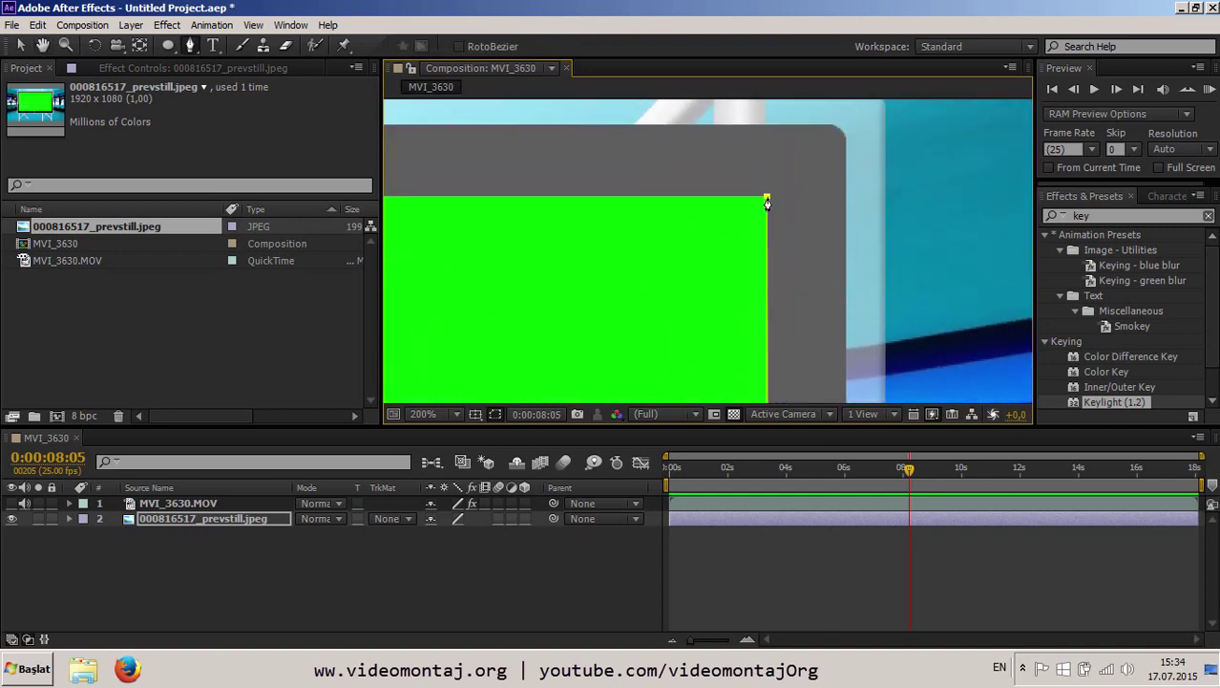
key("h")
left_click_drag(613, 233, 767, 235)
scroll(469, 262, "up", 3)
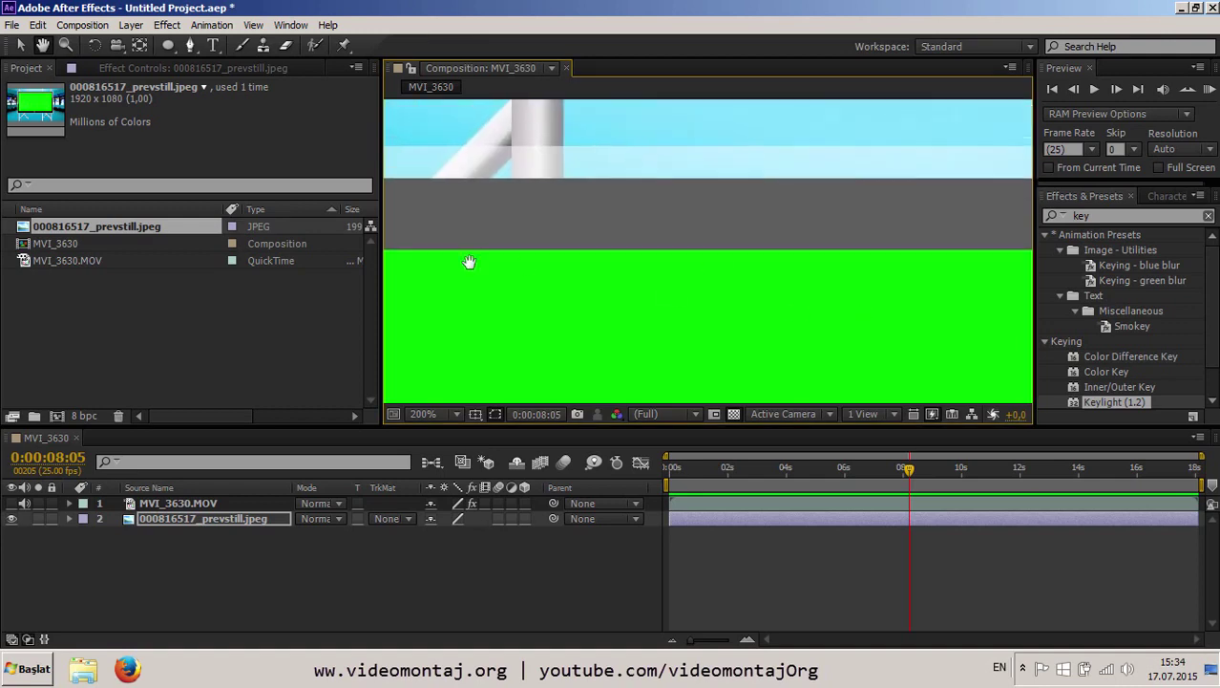
scroll(444, 288, "left", 1)
key("g")
left_click(409, 264)
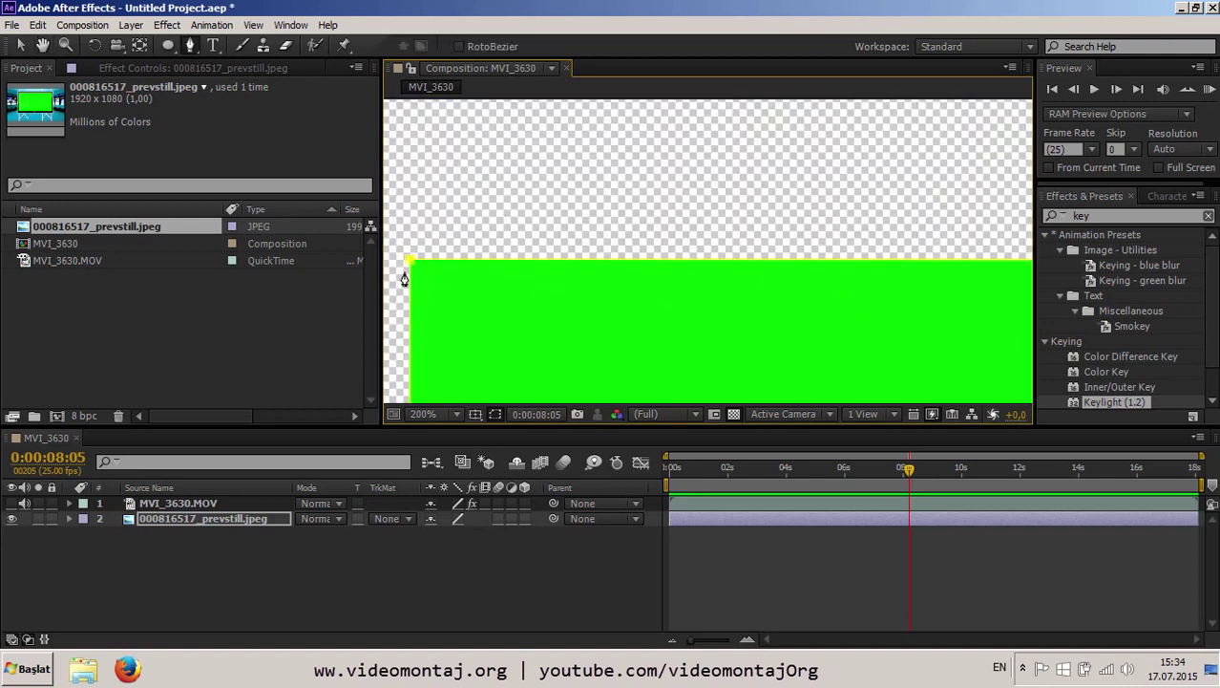
key("comma")
key("comma")
key("comma")
key("h")
mouse_move(564, 283)
left_mouse_down()
mouse_move(630, 334)
mouse_move(580, 254)
left_mouse_up()
key("g")
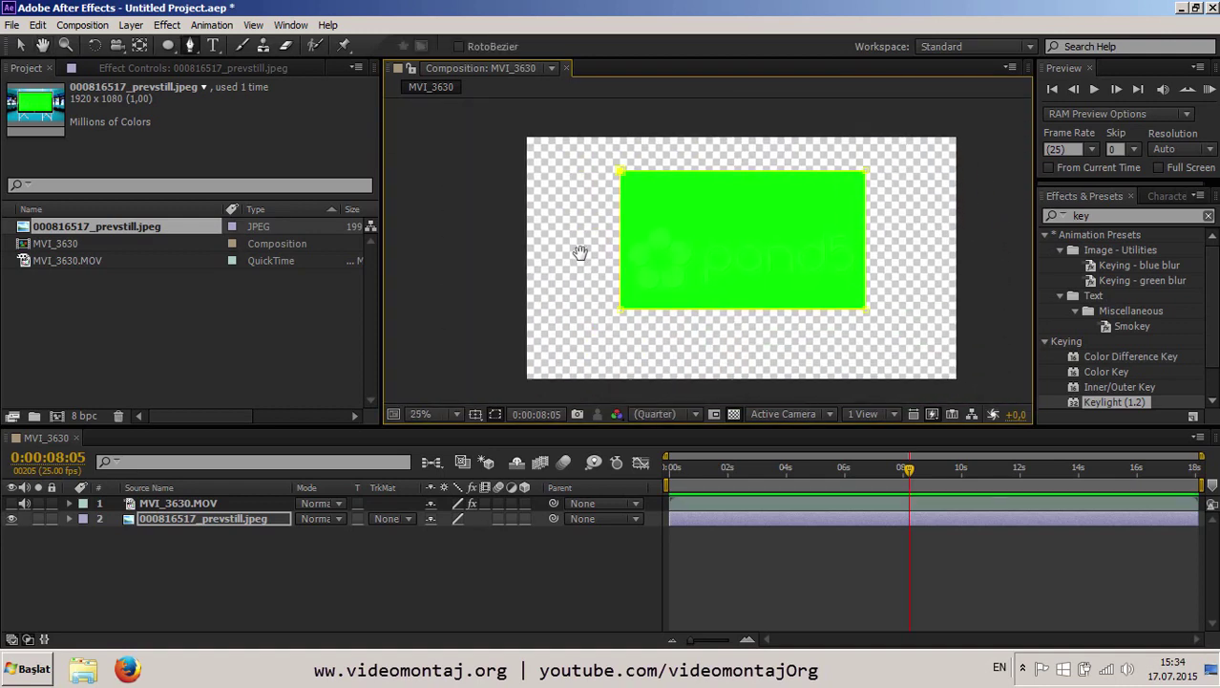
Set the backdrop layer's Mask 1 mode to Subtract.
left_click(70, 518)
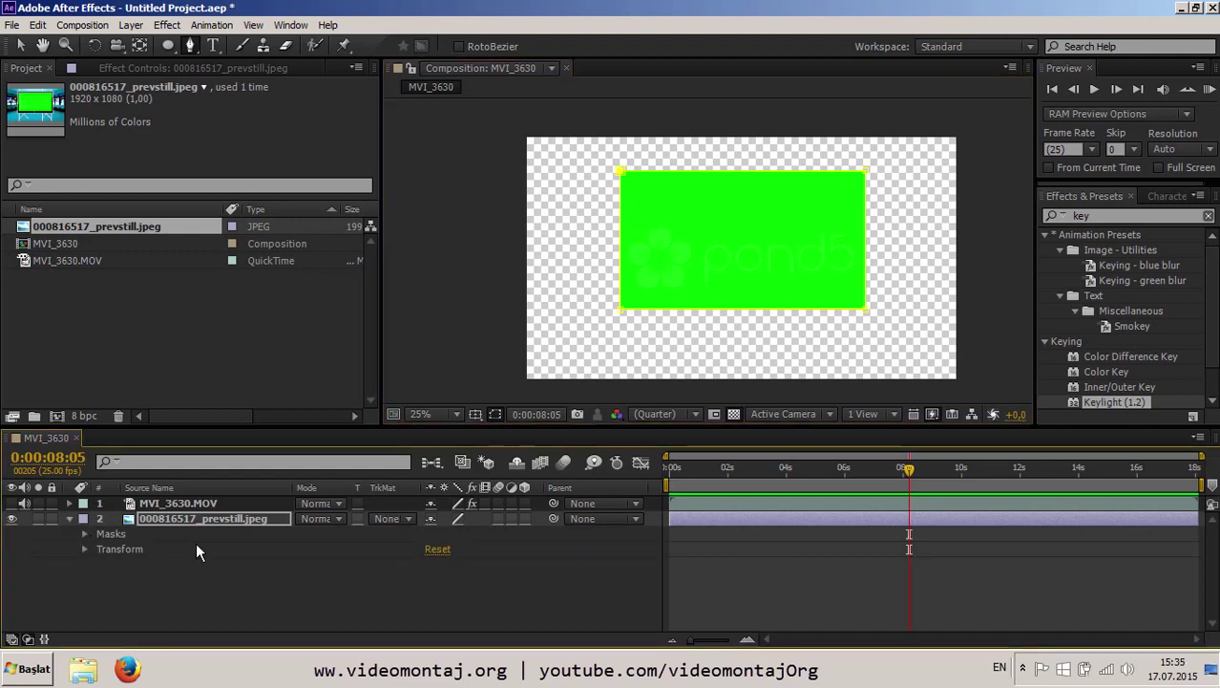
left_click(84, 534)
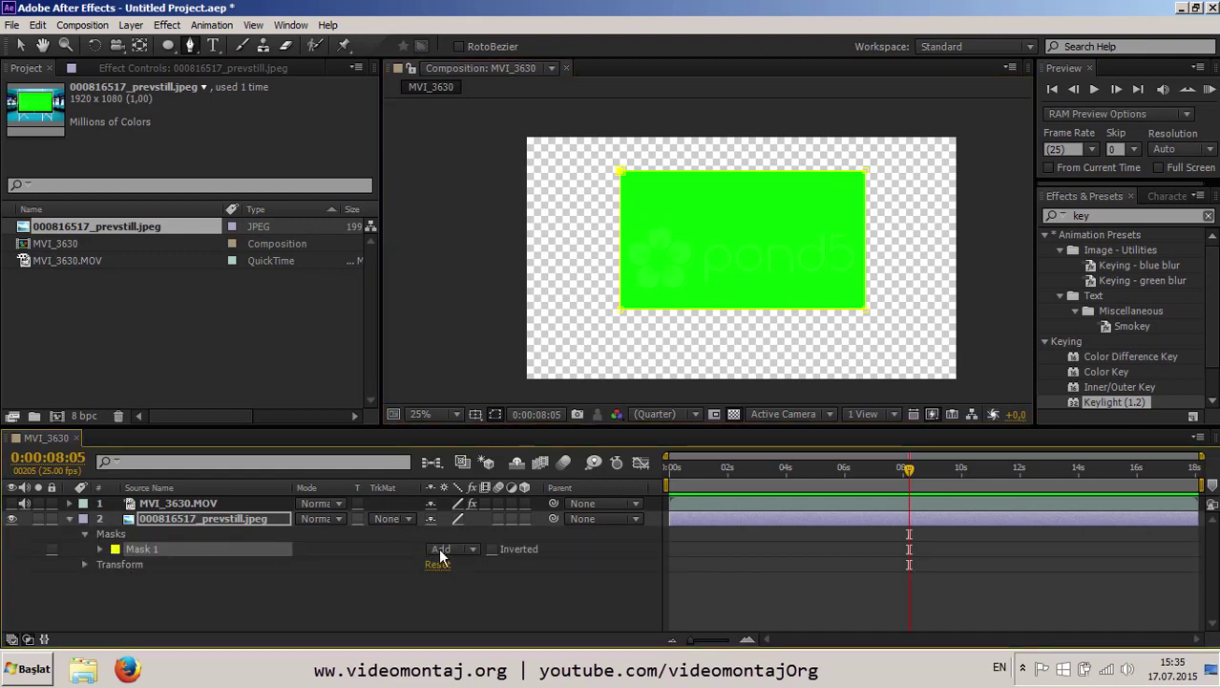
left_click(441, 550)
left_click(445, 474)
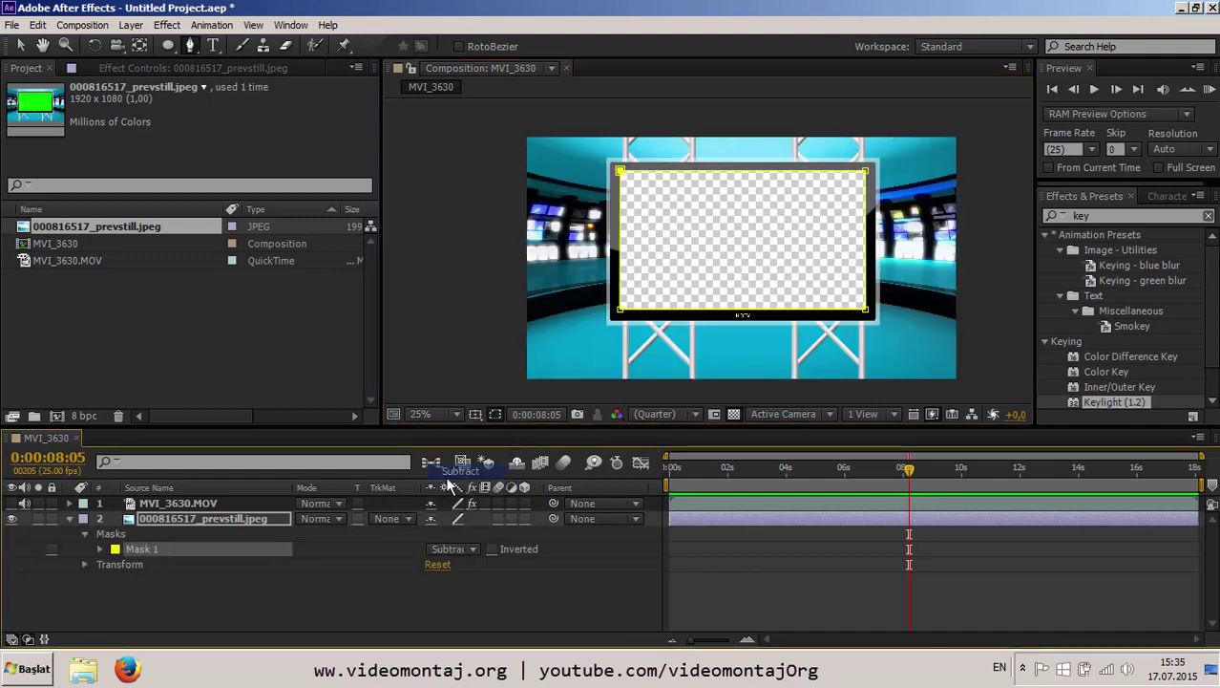
Hide mask paths, import the Winter Birds 3gp clip and add it to the timeline.
left_click(495, 413)
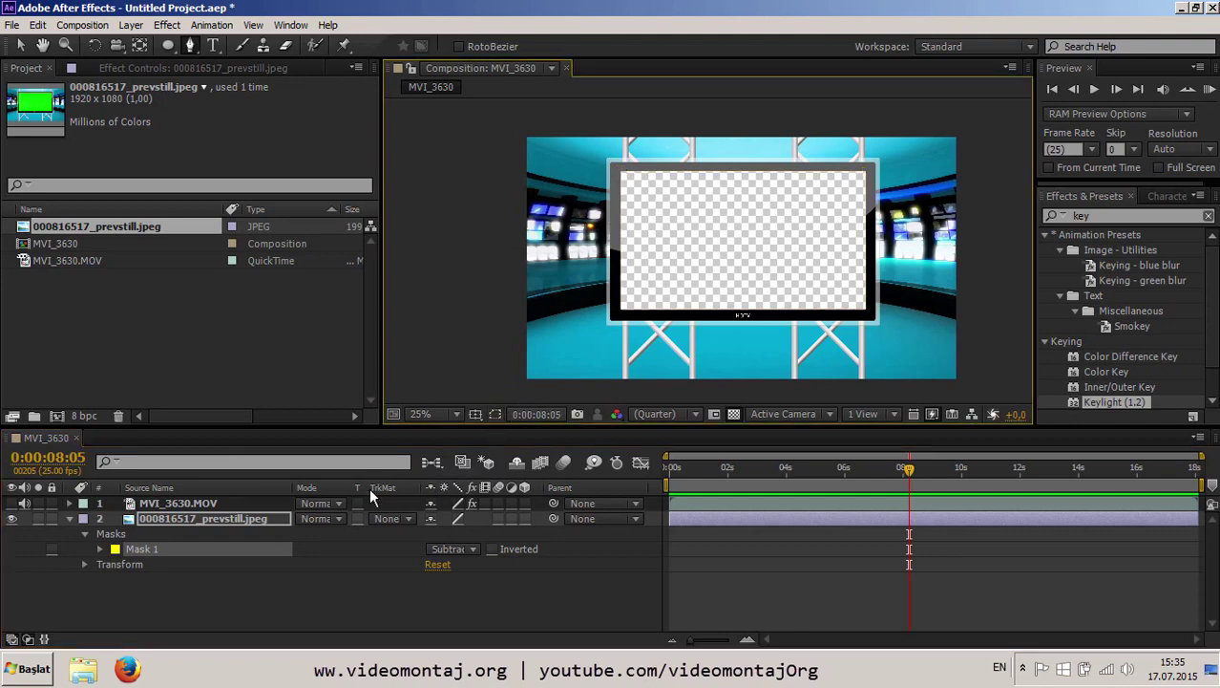
double_click(116, 339)
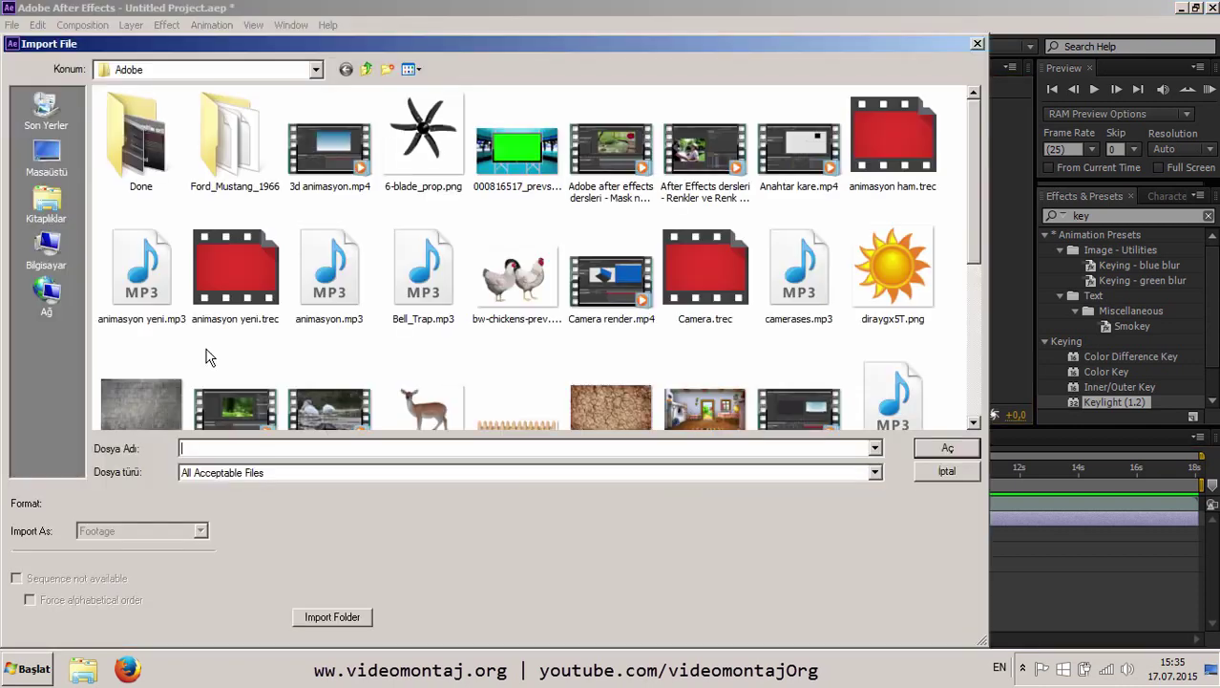
scroll(976, 247, "down", 5)
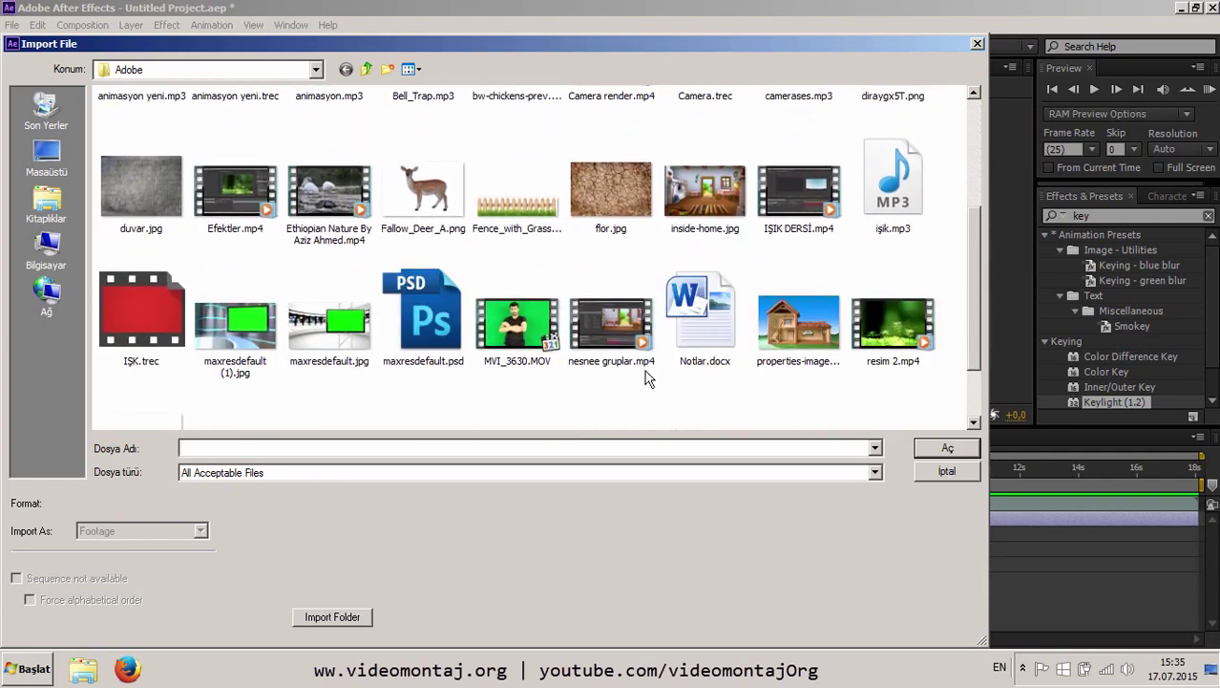
scroll(974, 353, "down", 2)
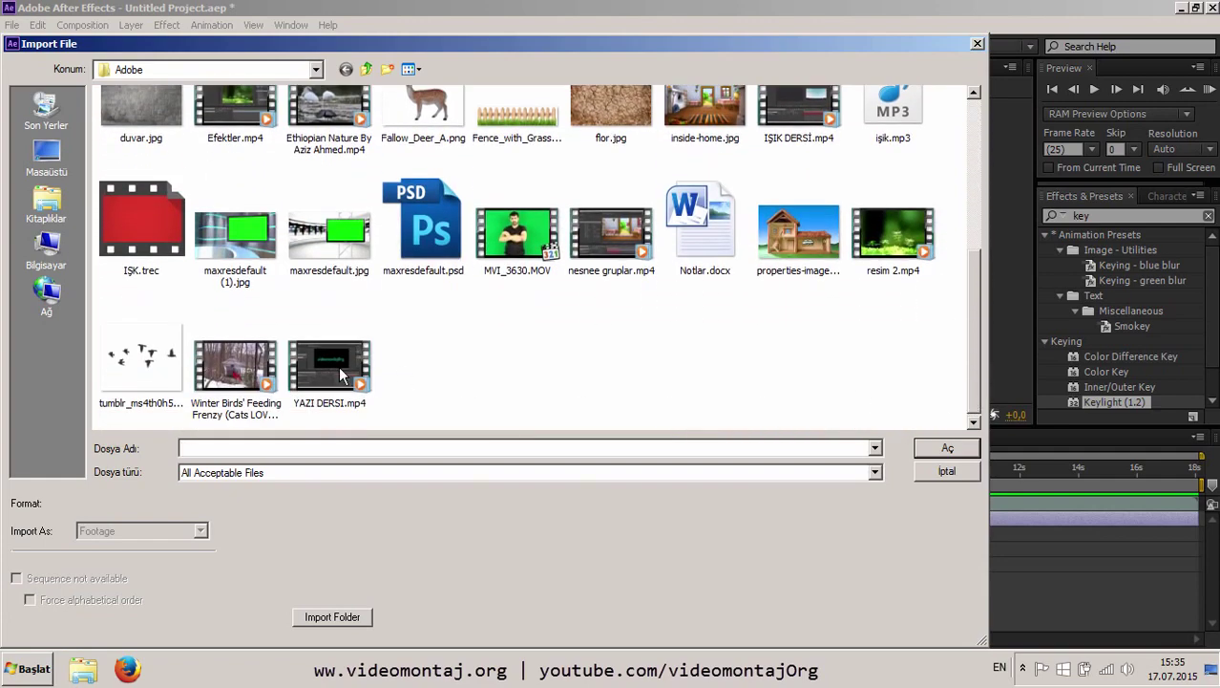
double_click(234, 362)
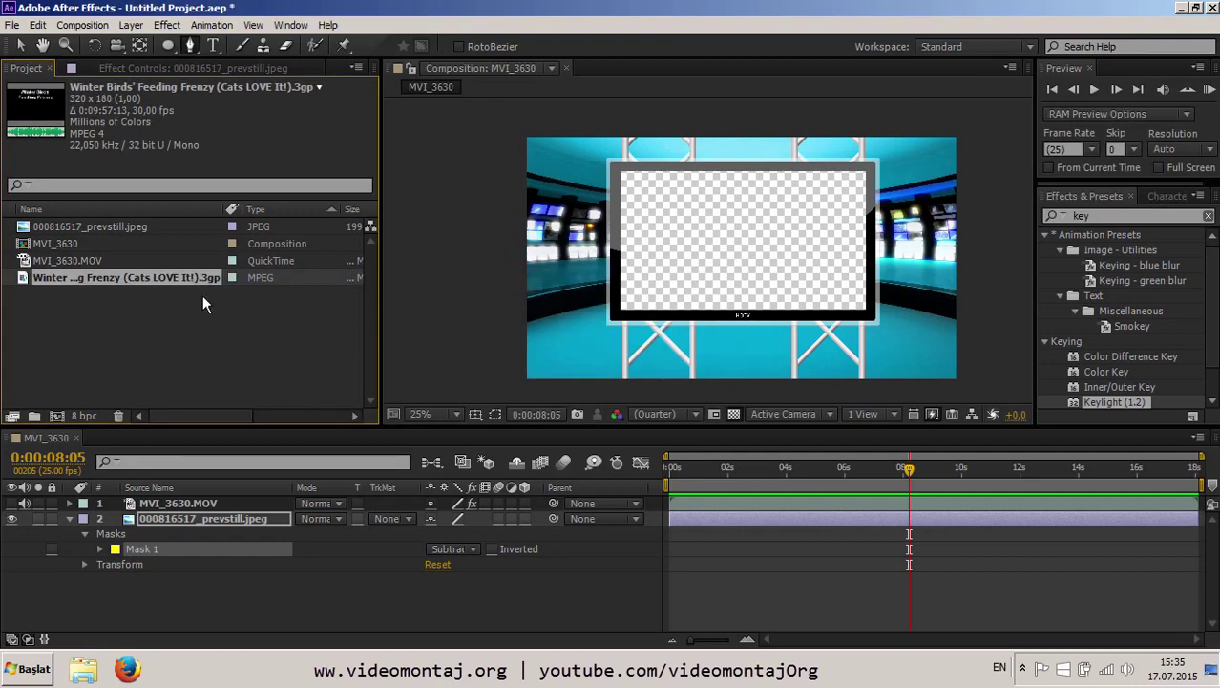
left_click_drag(132, 277, 169, 579)
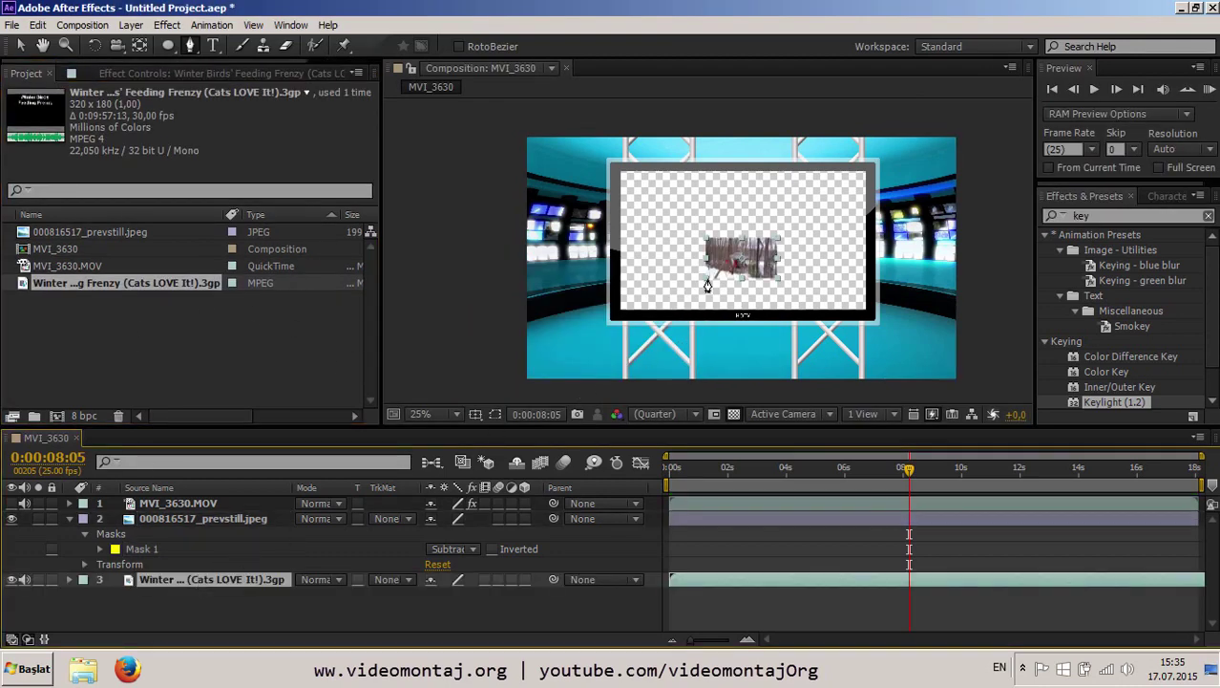
Scale up the winter clip, then delete its layer.
key("v")
mouse_move(709, 284)
left_mouse_down()
mouse_move(630, 335)
mouse_move(622, 324)
left_mouse_up()
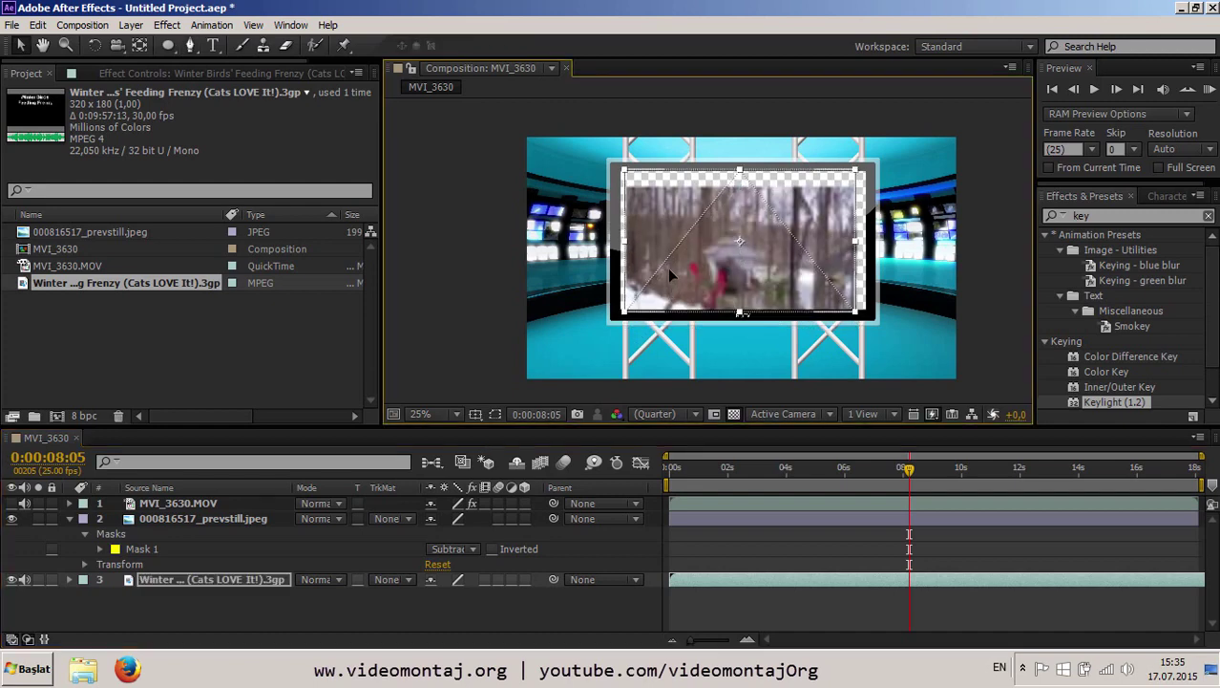
left_click(698, 588)
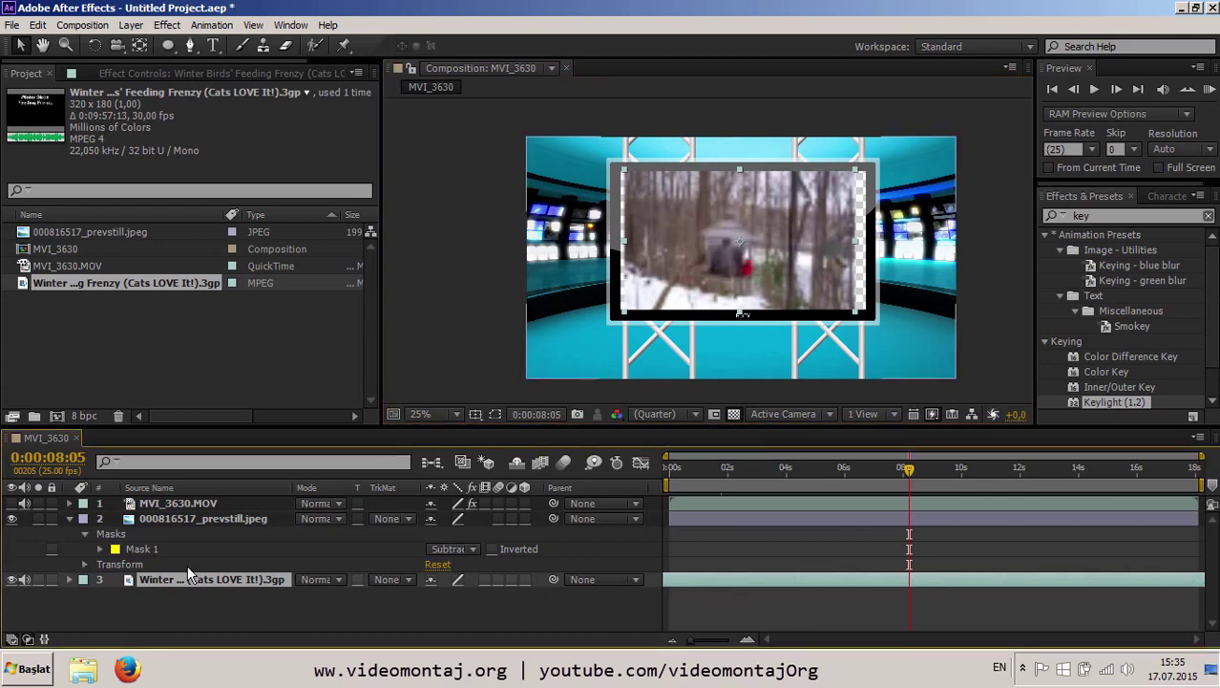
key("Delete")
key("Delete")
Import the Ethiopian Nature mp4 as layer 3 and nudge it up within the studio screen.
double_click(93, 305)
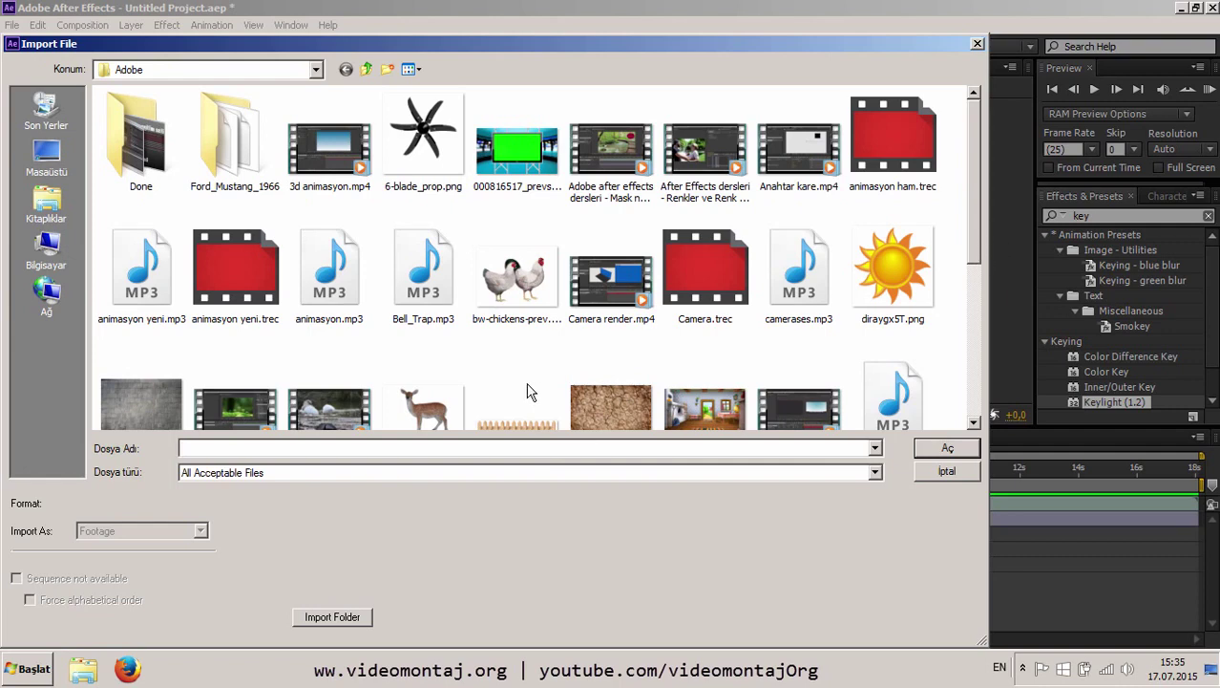
double_click(342, 401)
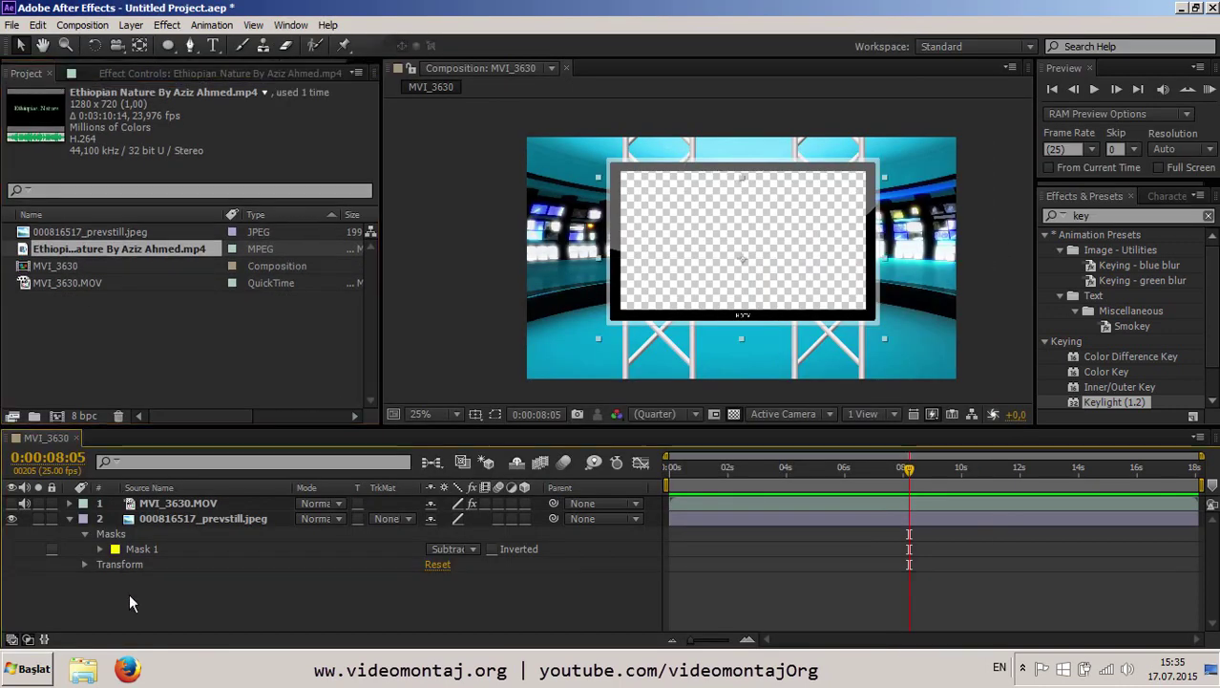
left_click_drag(119, 242, 129, 579)
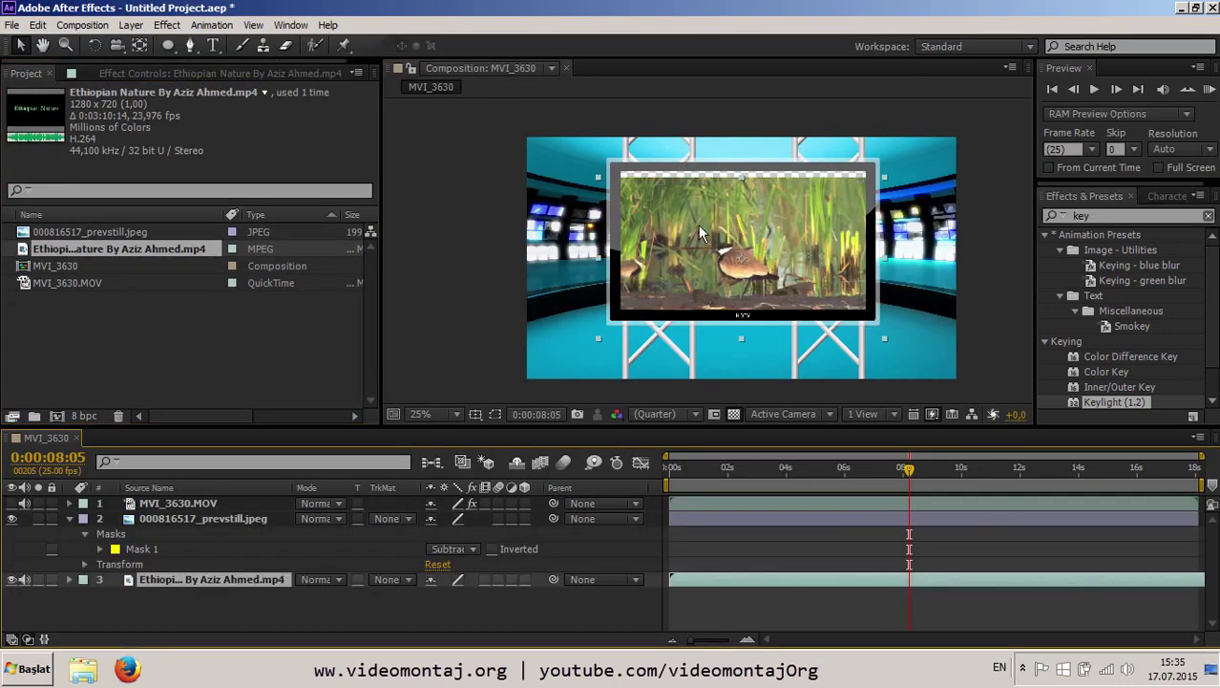
left_click(727, 256)
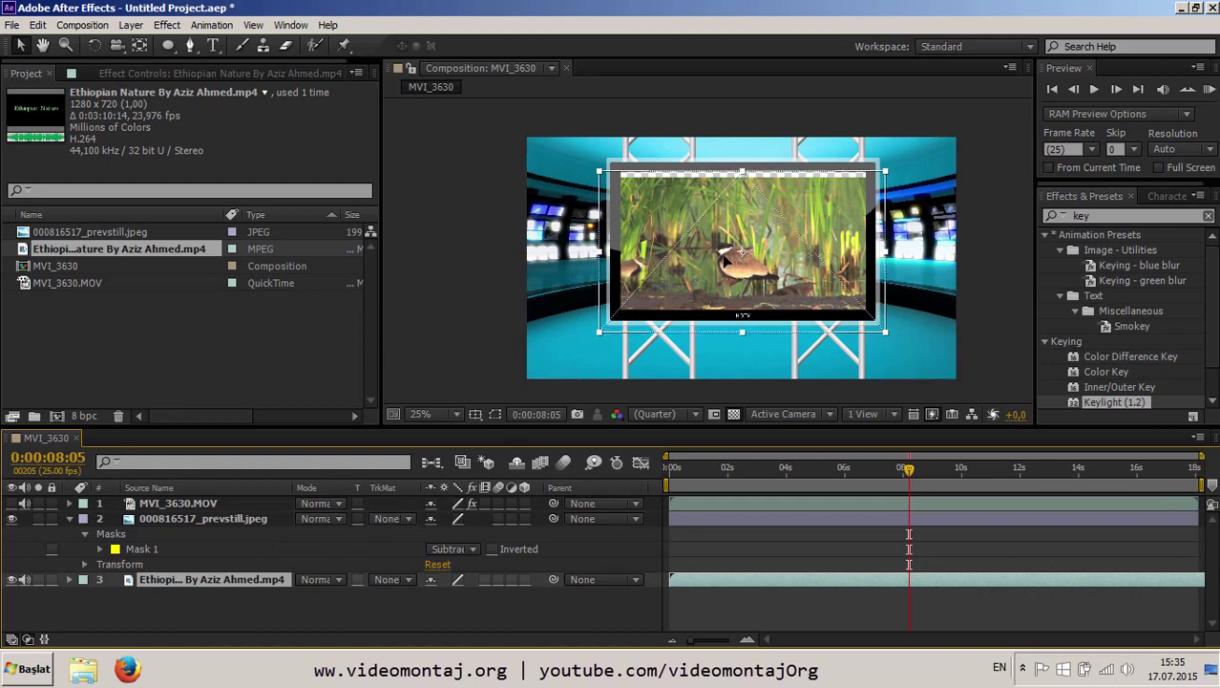
left_click_drag(714, 289, 720, 276)
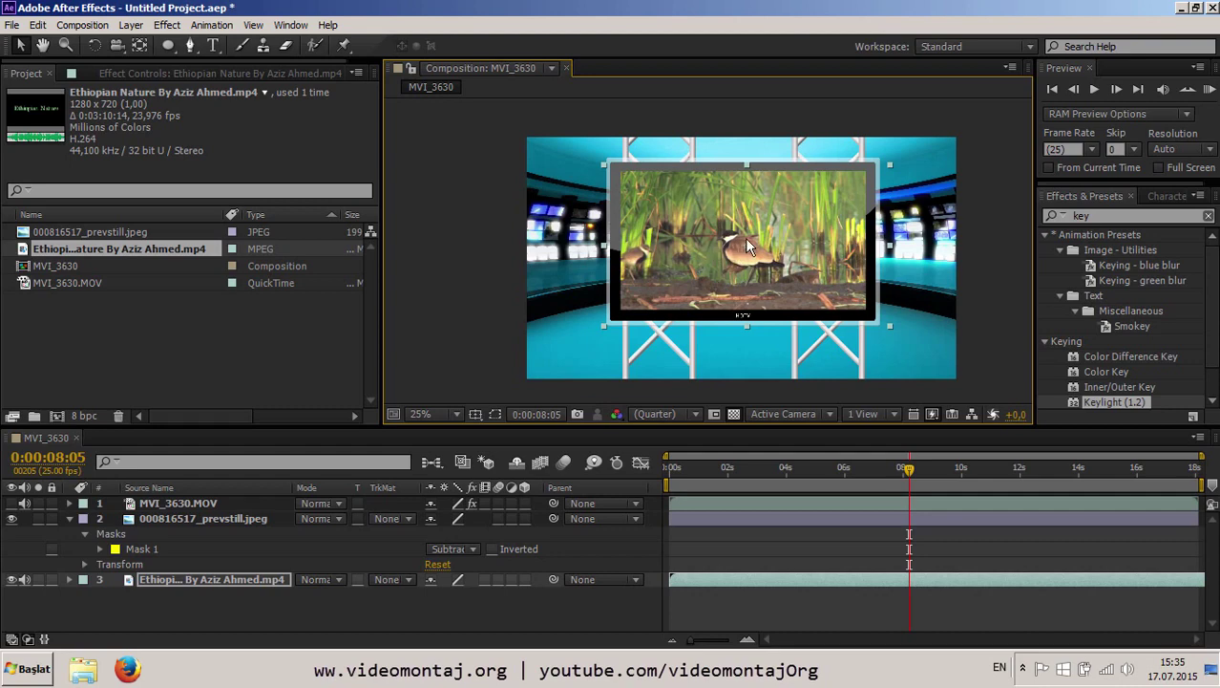
scroll(745, 238, "up", 2)
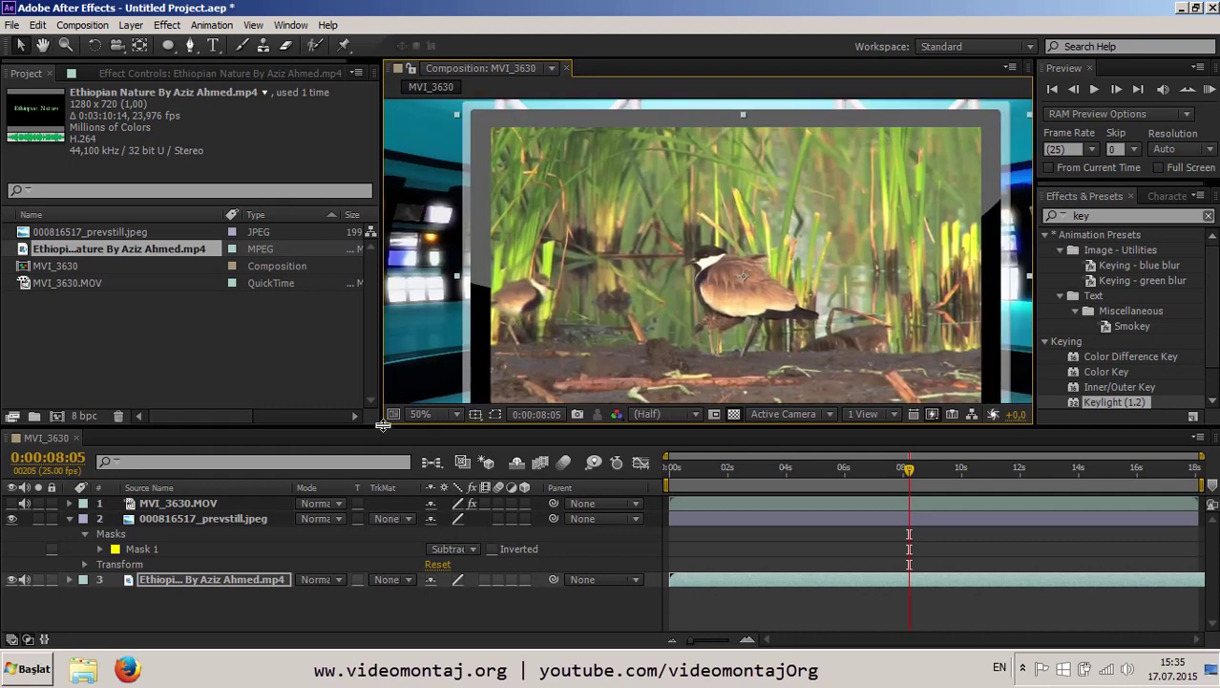
left_click_drag(382, 425, 288, 552)
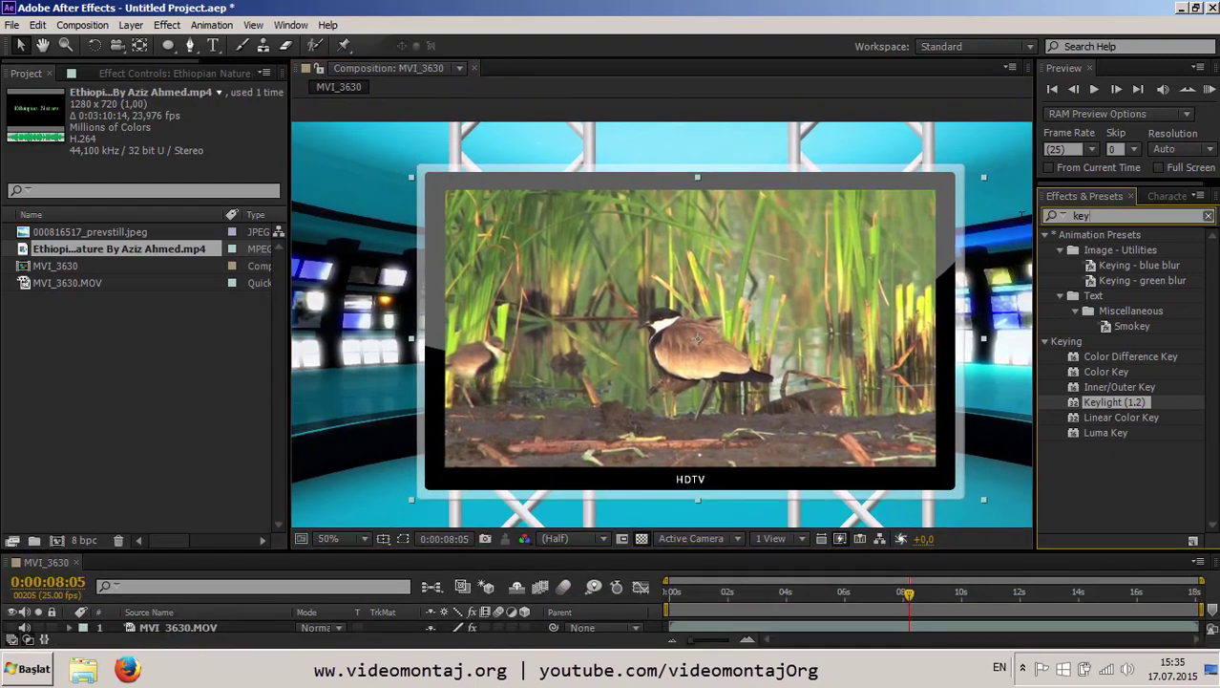
Apply Levels to the Ethiopian Nature layer, raising Input Black to 56.
type("level")
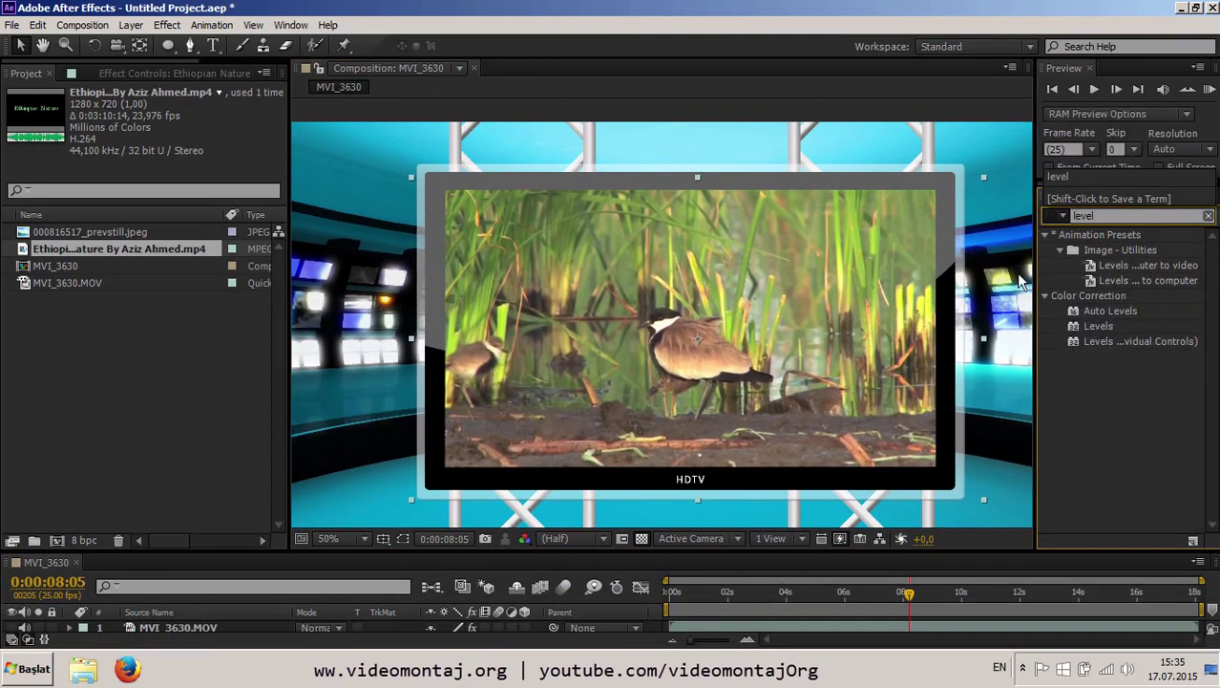
left_click_drag(1098, 325, 117, 459)
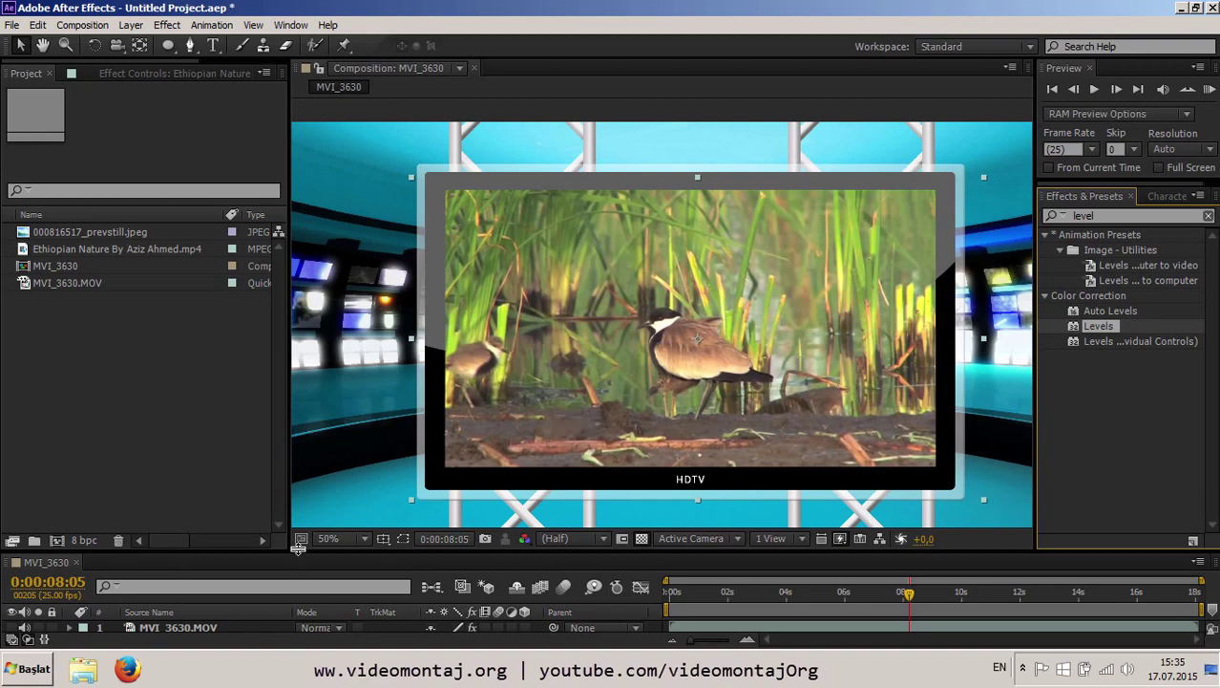
left_click_drag(298, 546, 298, 423)
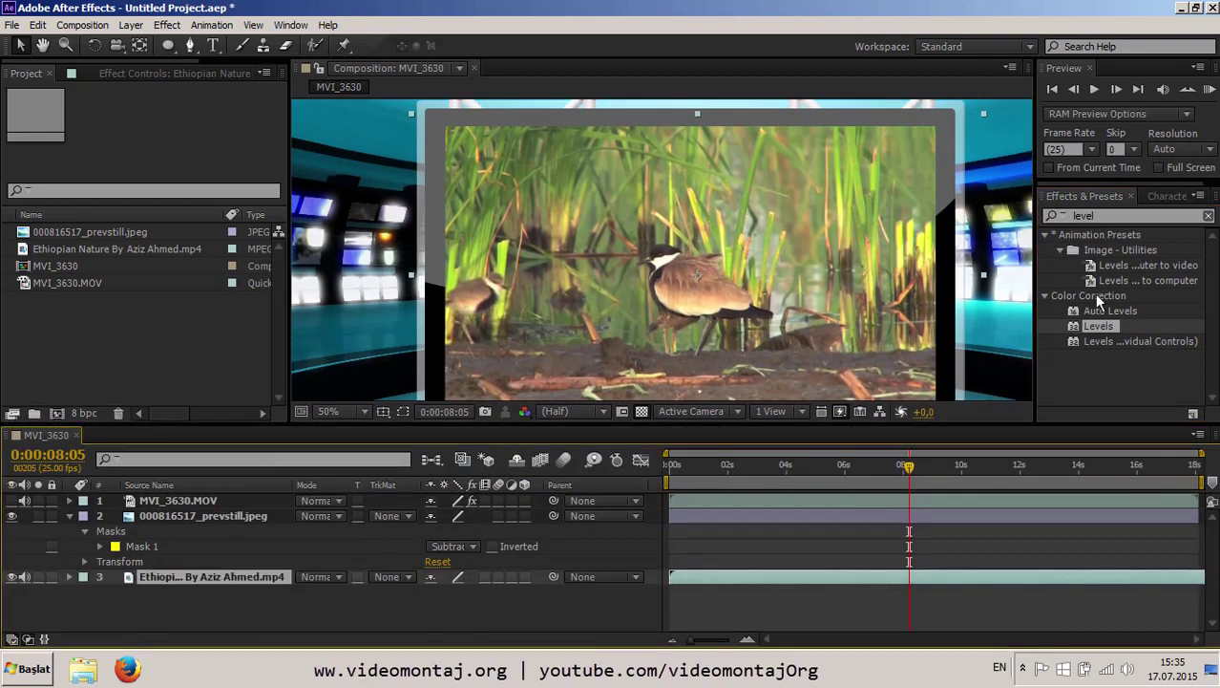
left_click_drag(1081, 326, 277, 578)
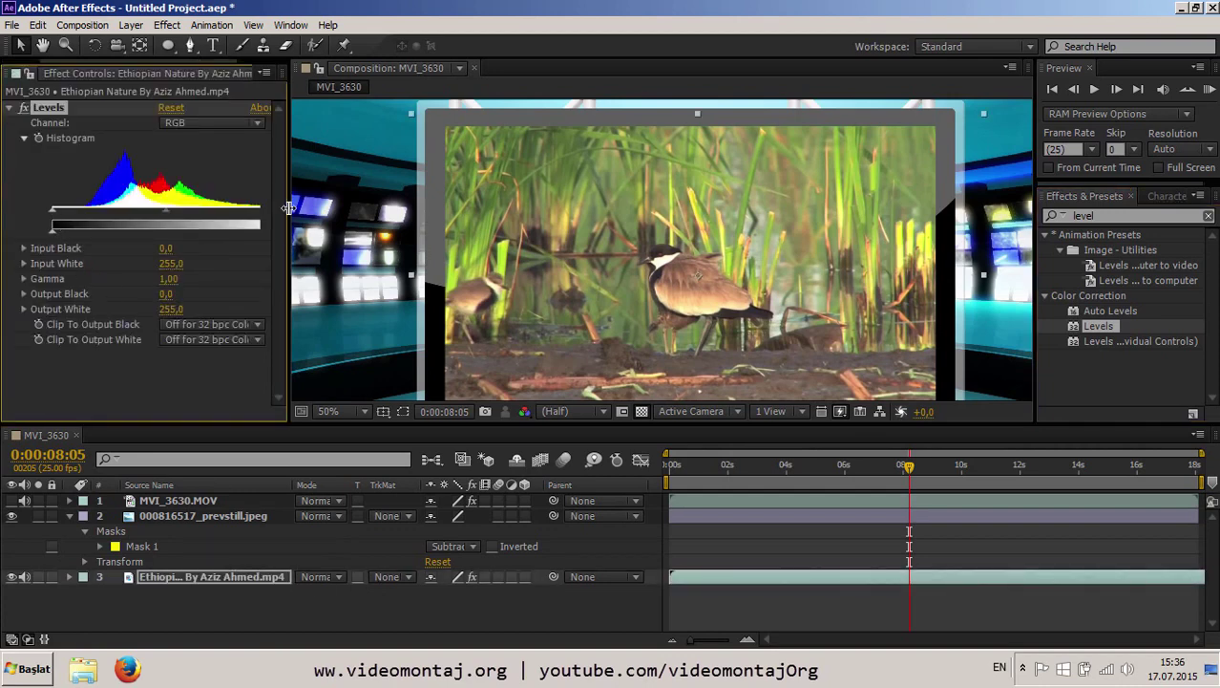
left_click_drag(288, 209, 359, 210)
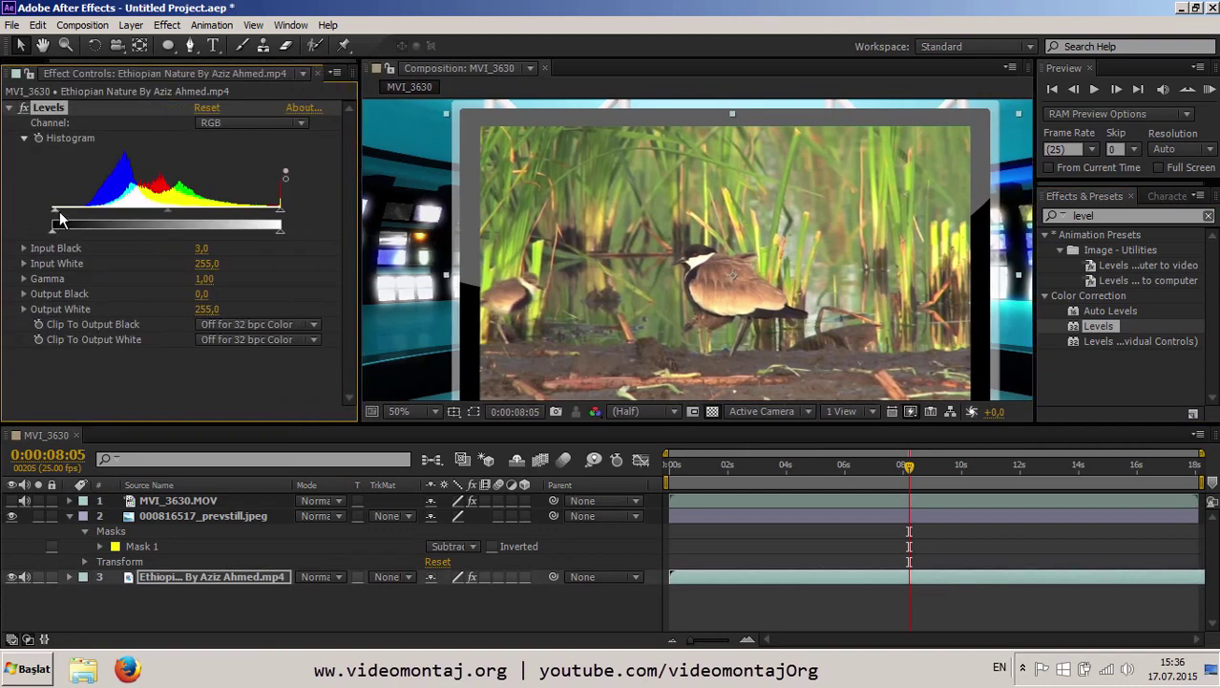
mouse_move(51, 211)
left_mouse_down()
mouse_move(106, 212)
mouse_move(103, 225)
left_mouse_up()
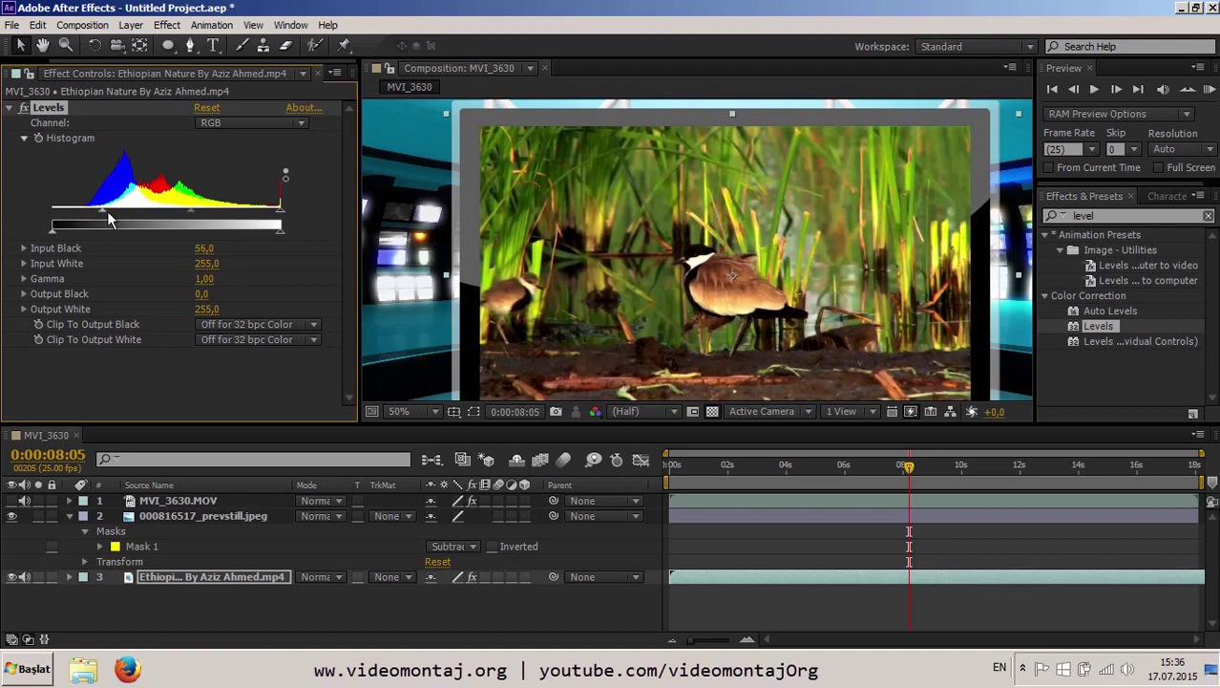
scroll(787, 248, "down", 2)
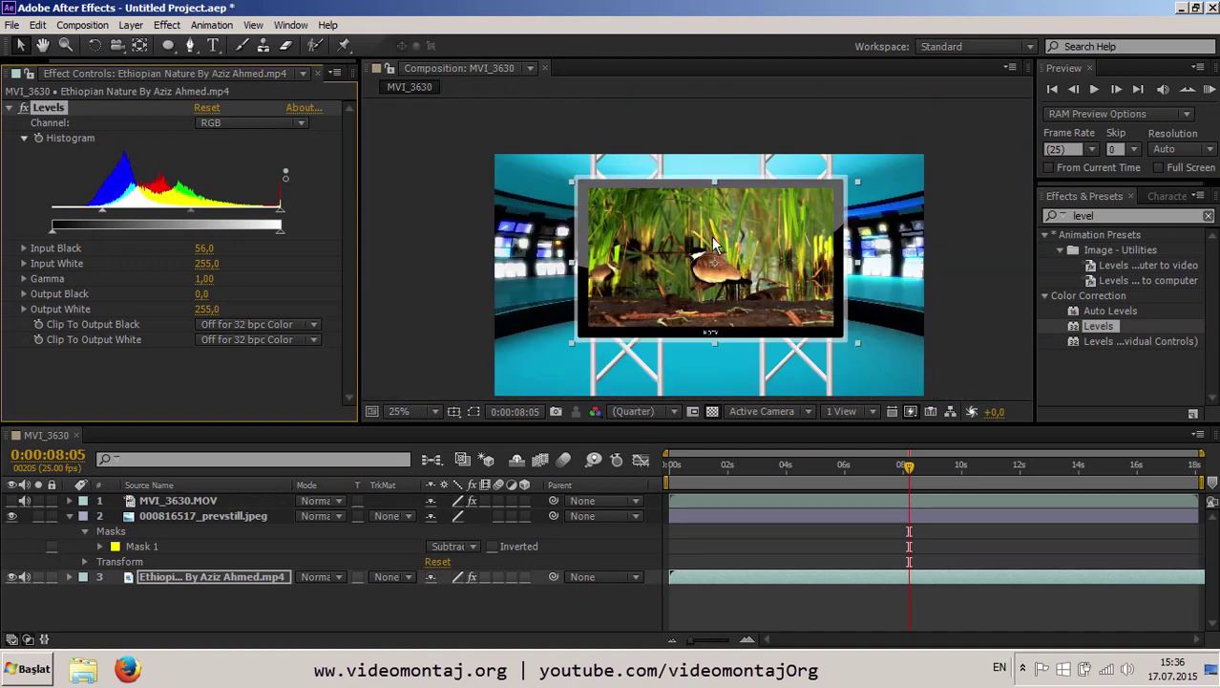
Show the presenter layer, nudge the nature clip right, and select MVI_3630.MOV.
left_click(12, 501)
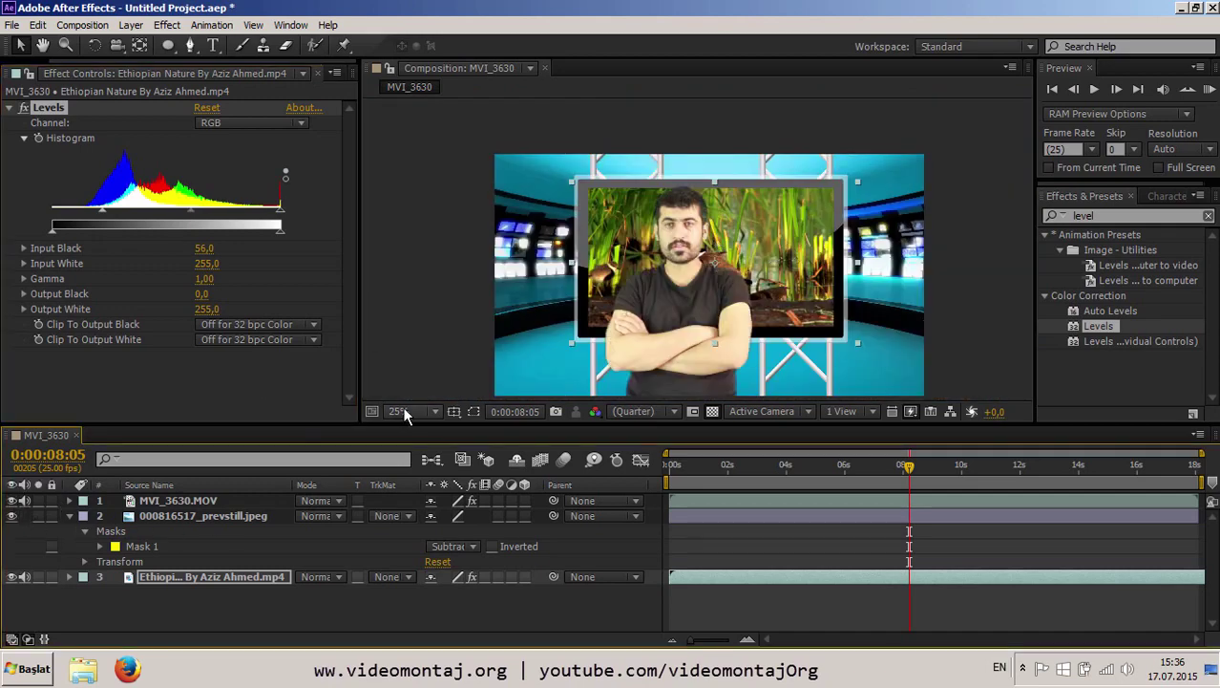
left_click_drag(700, 304, 733, 302)
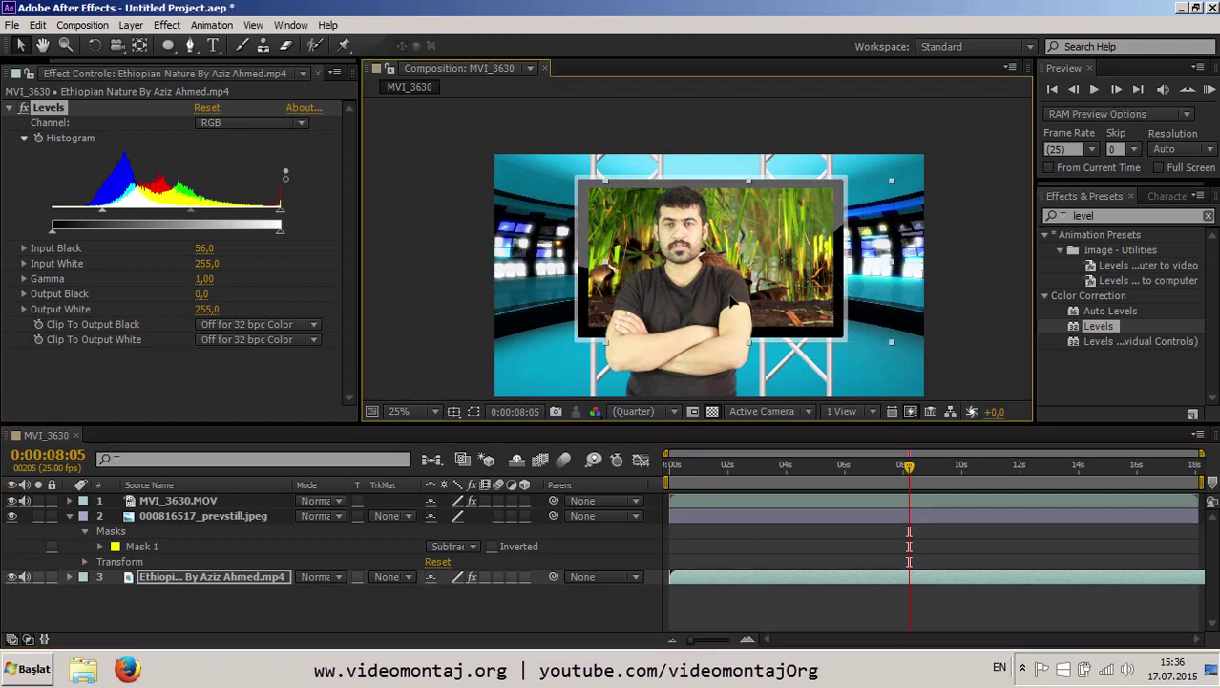
left_click(174, 500)
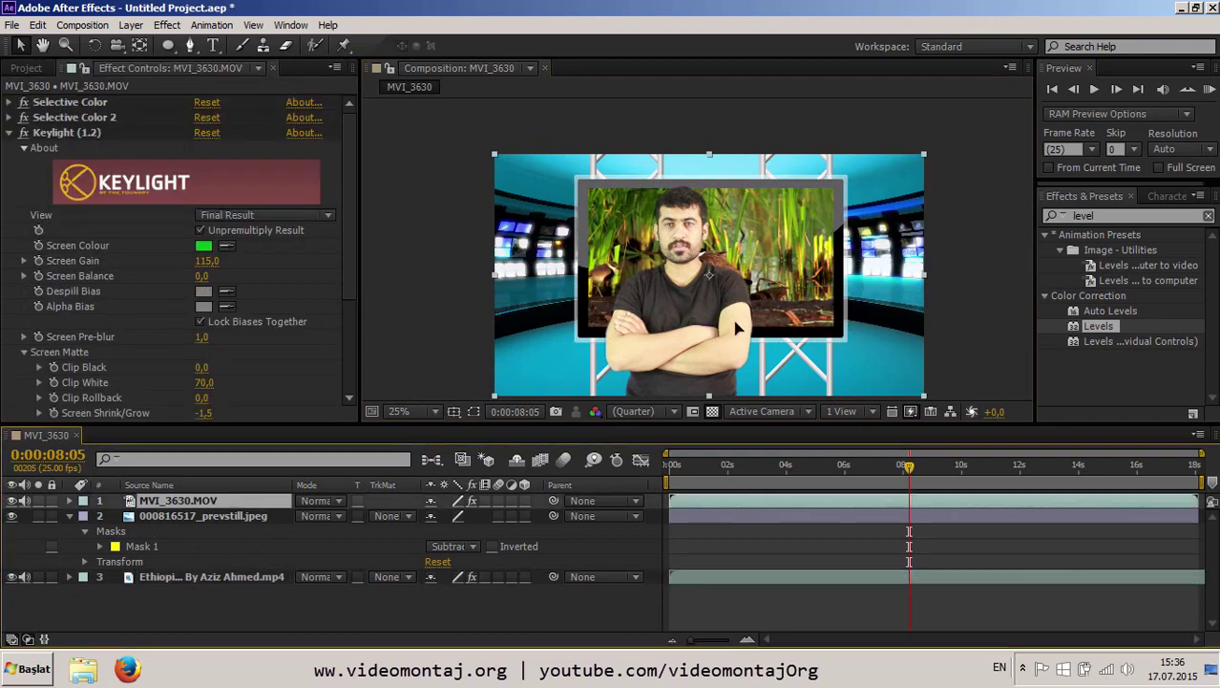
Move the keyed presenter to the studio's right and apply Levels with Input Black 77,0 and Input White 244,0.
left_click(736, 328)
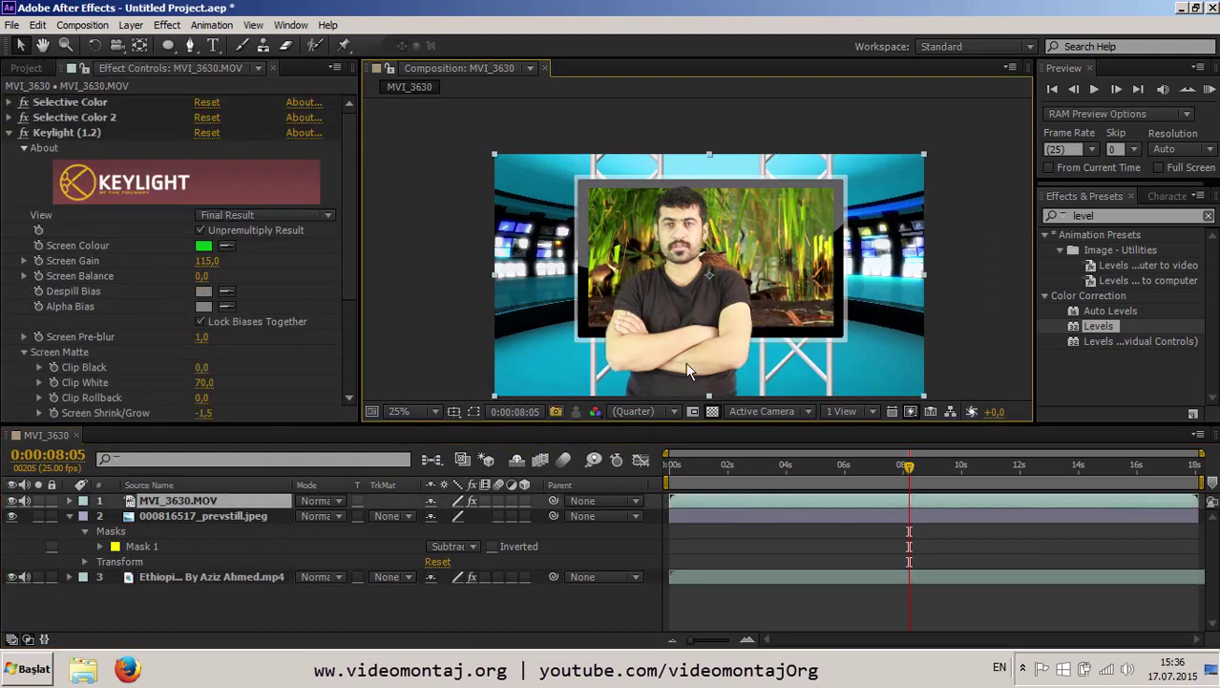
left_click_drag(687, 370, 860, 339)
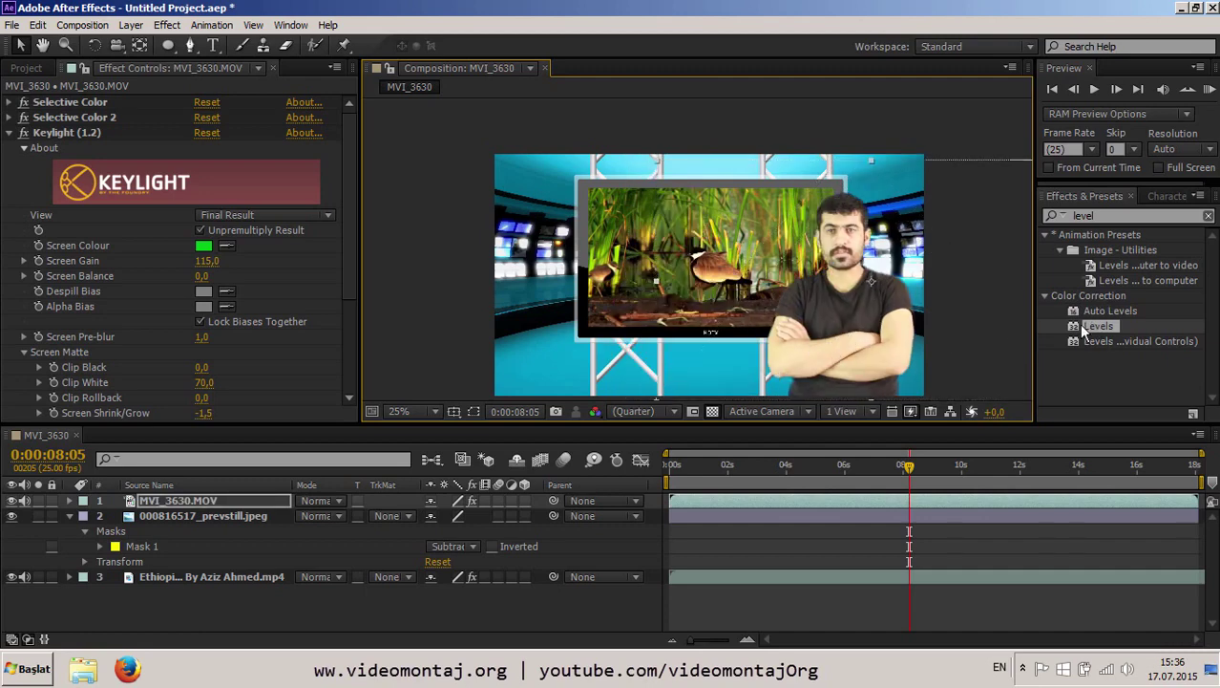
left_click_drag(1086, 328, 183, 502)
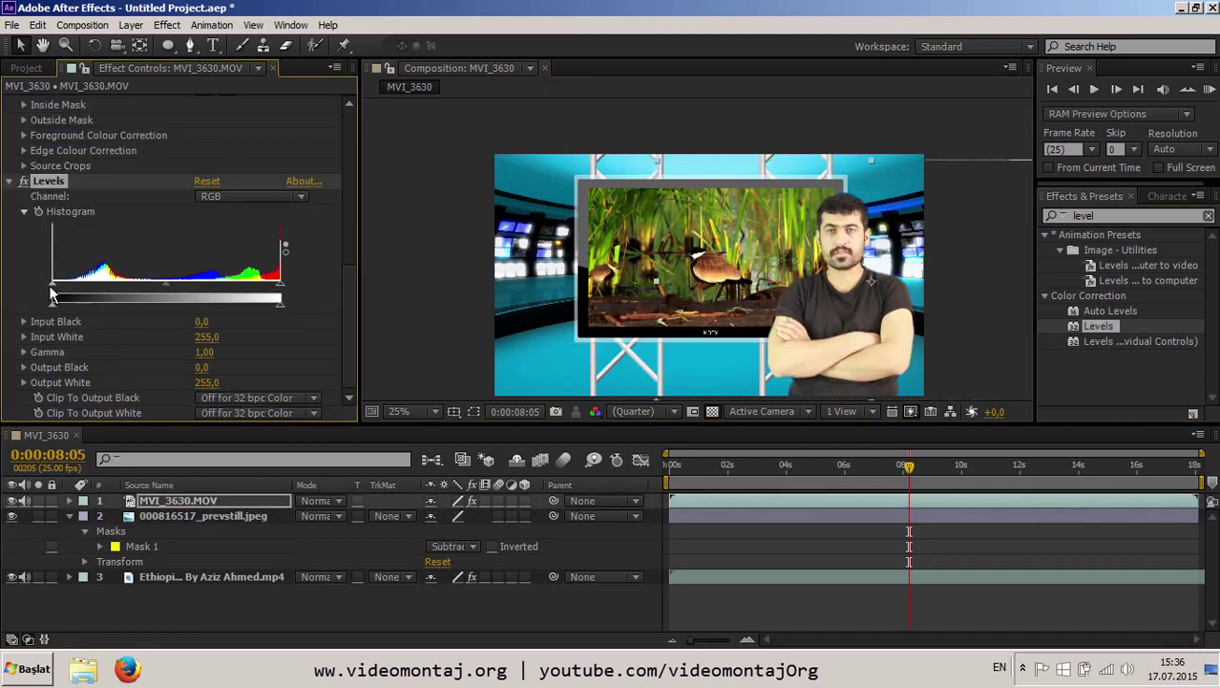
left_click_drag(52, 285, 122, 292)
left_click_drag(281, 292, 271, 293)
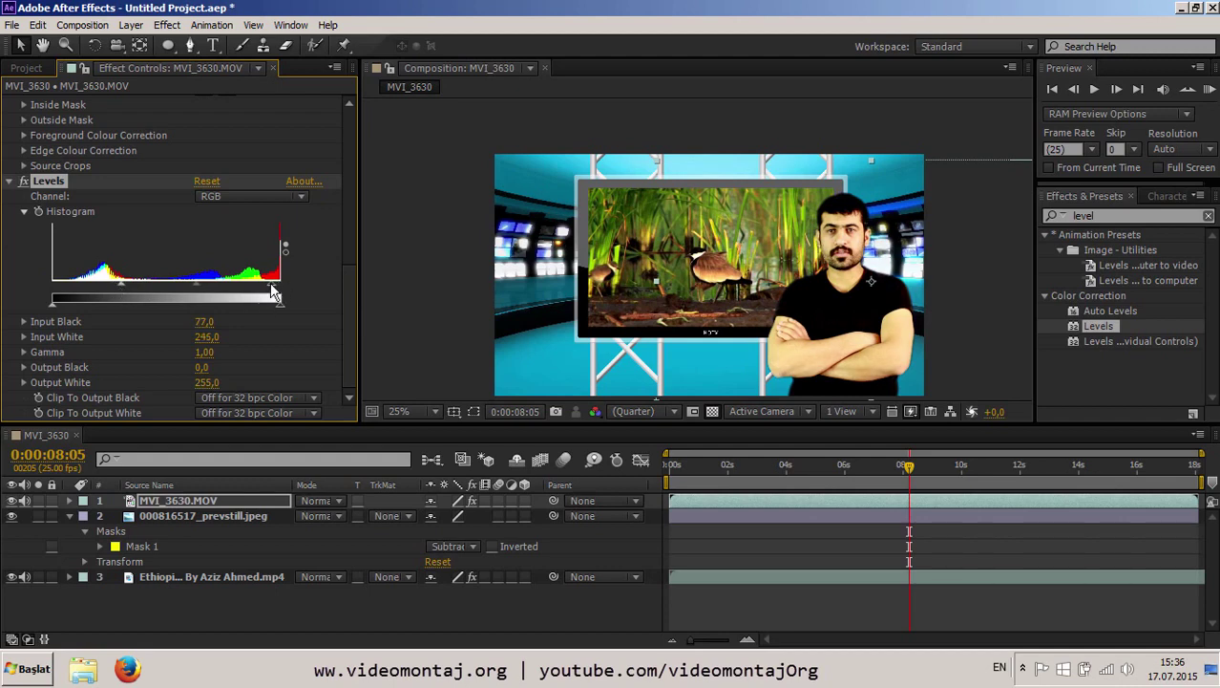
Zoom in and pan across the studio to check the result, then deselect the presenter layer.
scroll(807, 280, "up", 2)
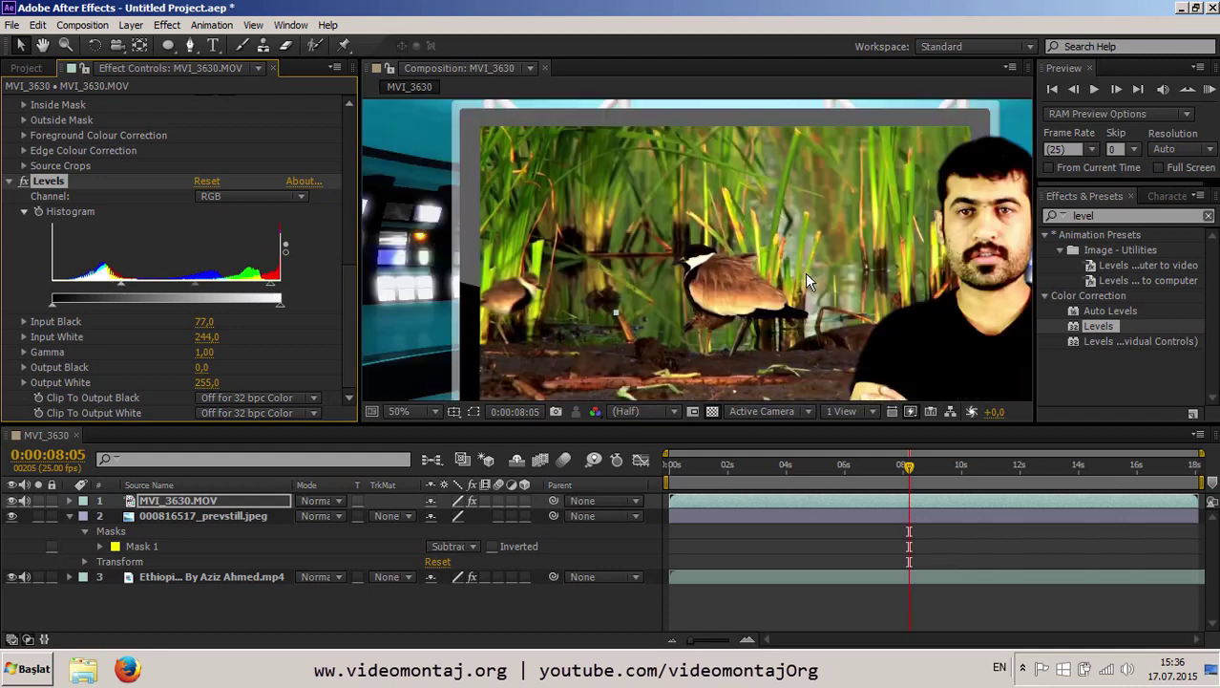
mouse_move(725, 340)
left_mouse_down()
mouse_move(695, 294)
mouse_move(878, 573)
left_mouse_up()
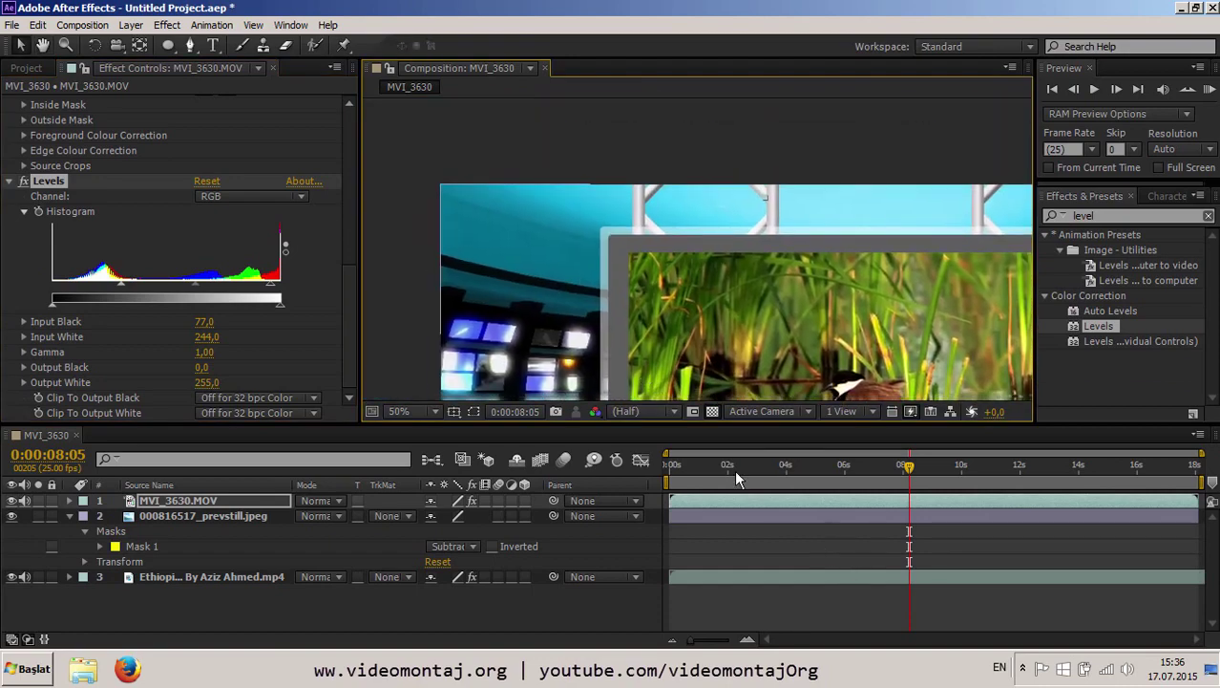
left_click(386, 175)
Maximise the viewer to inspect the centred studio image, then restore the normal layout.
key("grave")
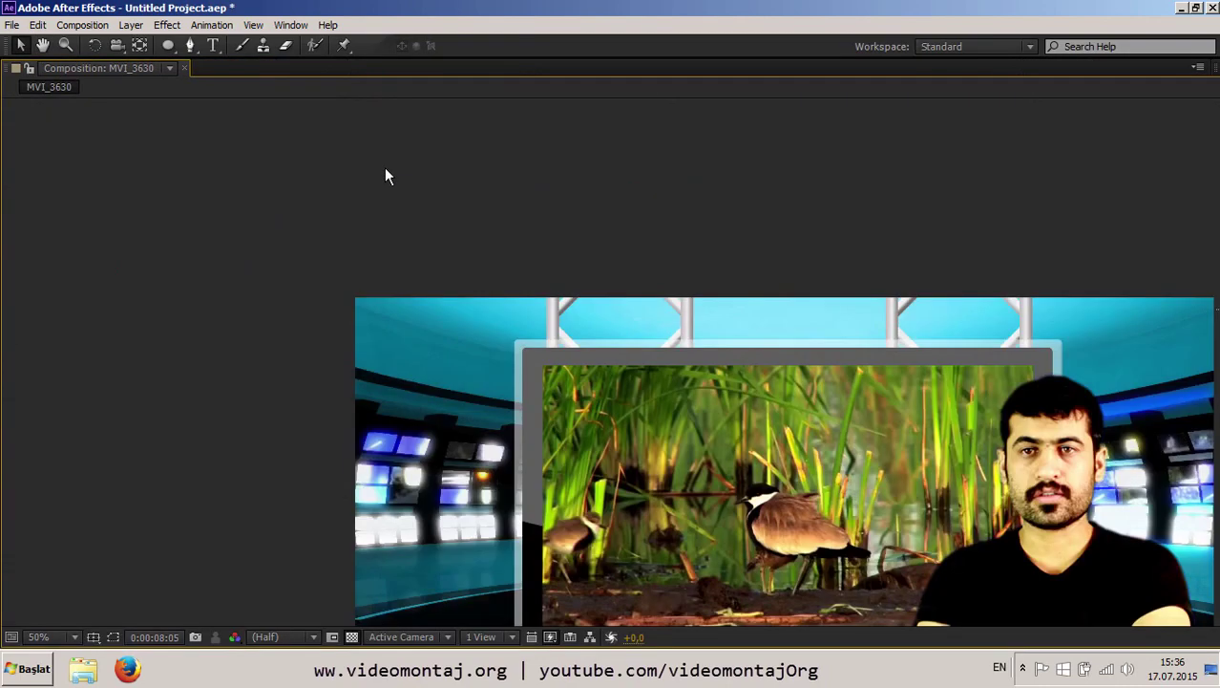
mouse_move(879, 536)
left_mouse_down()
mouse_move(672, 375)
mouse_move(671, 350)
left_mouse_up()
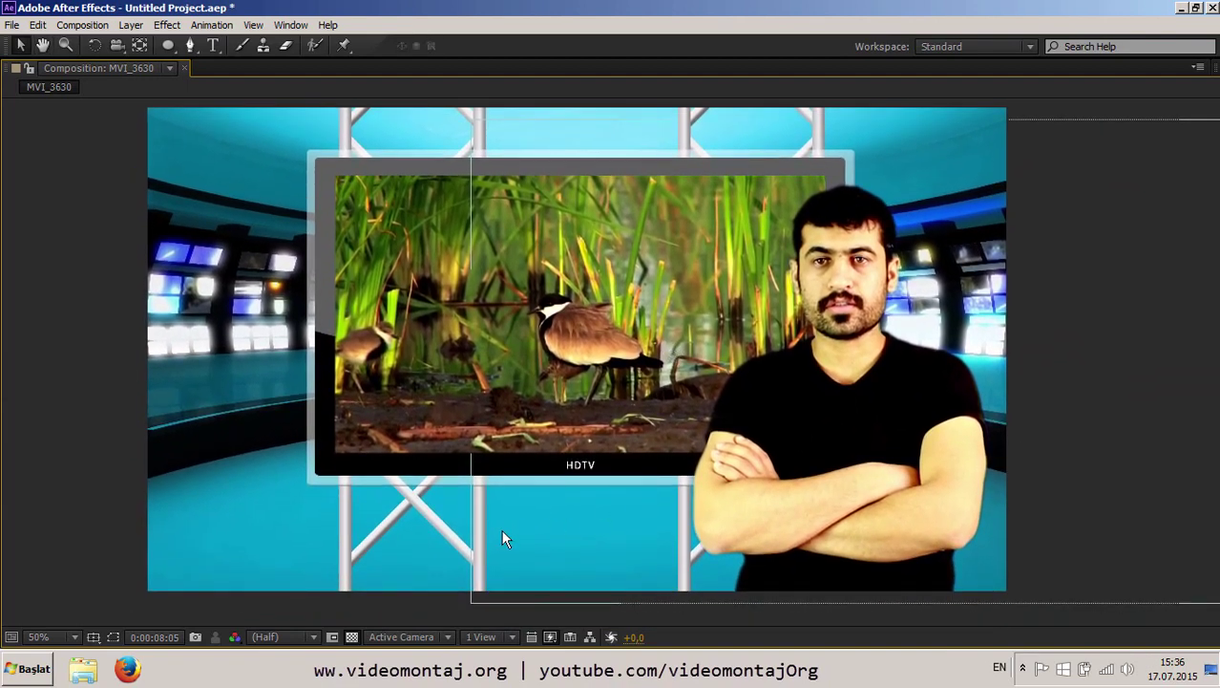
key("grave")
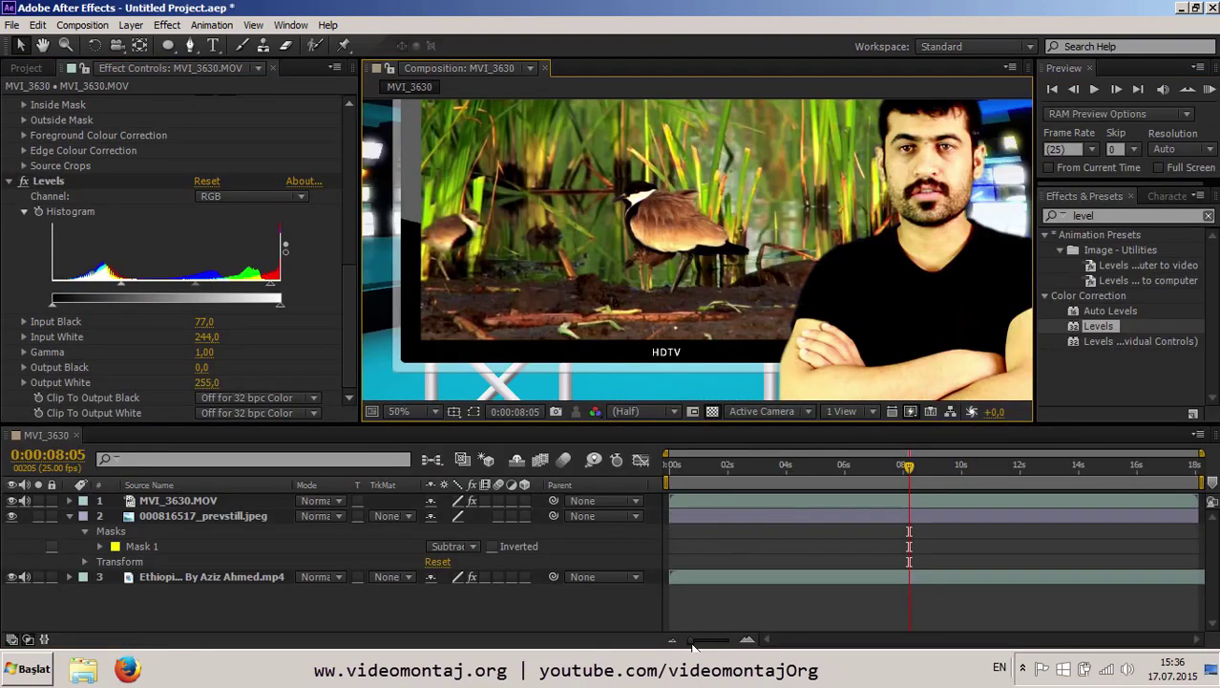
Collapse the studio background layer and narrow the work area to about two seconds near 8s.
left_click(69, 516)
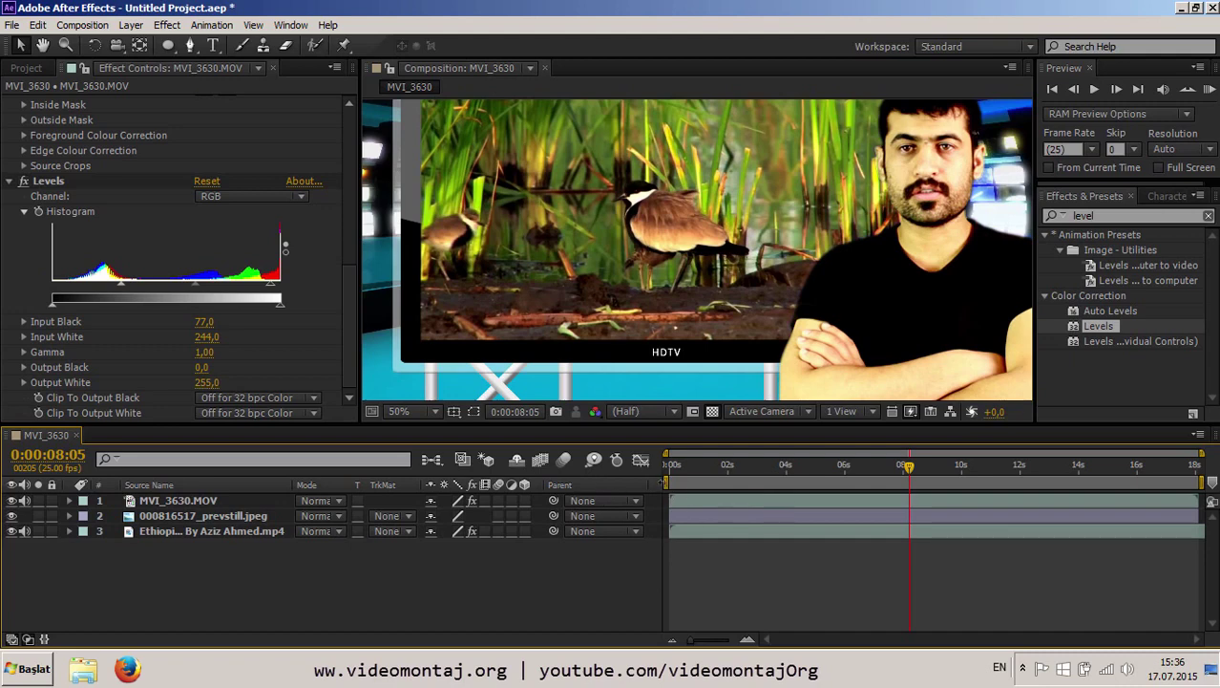
left_click_drag(662, 483, 827, 482)
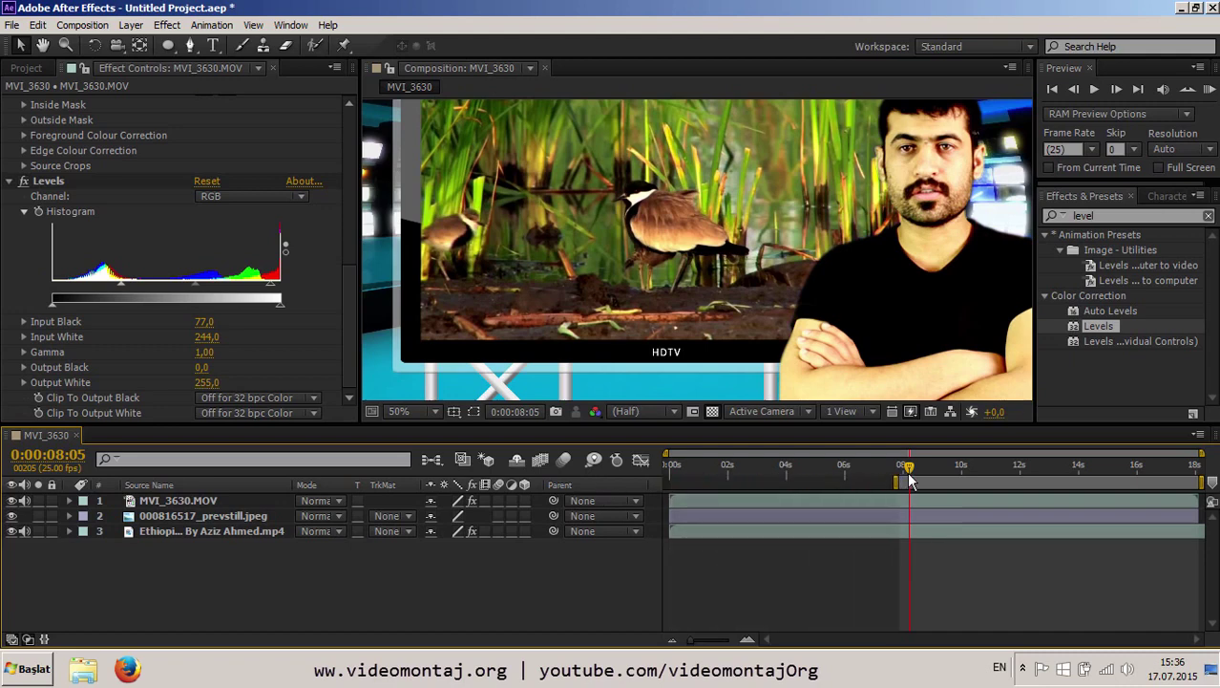
left_click_drag(1201, 481, 953, 480)
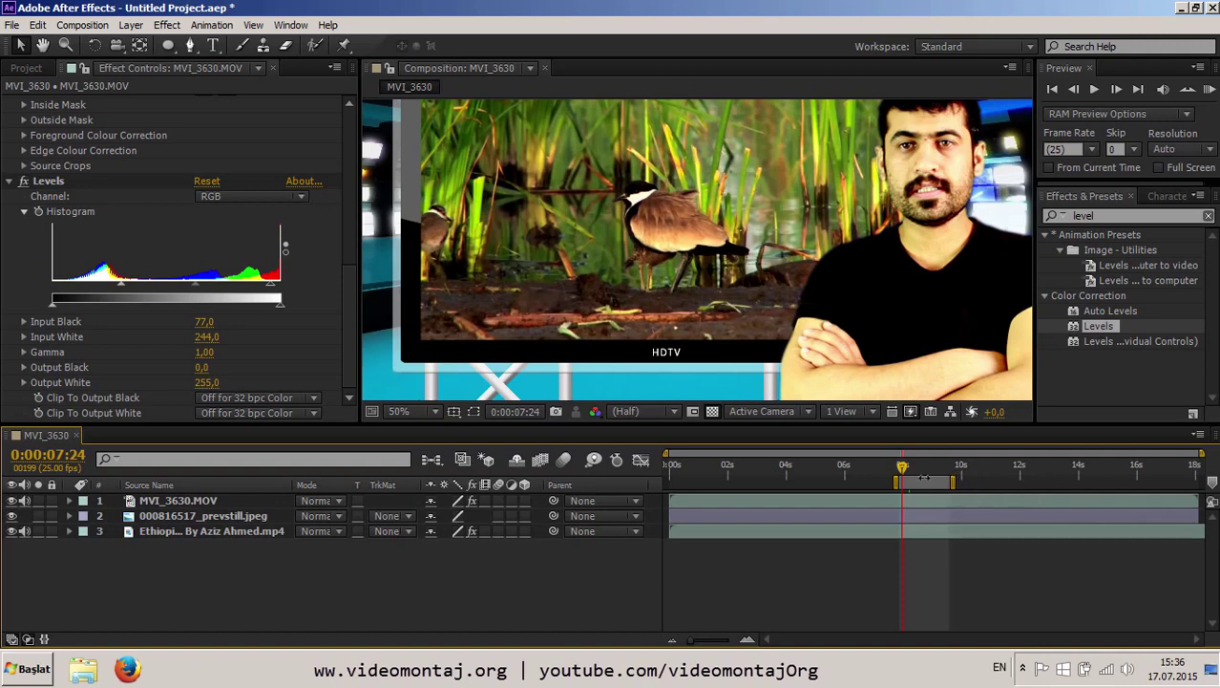
left_click(1207, 89)
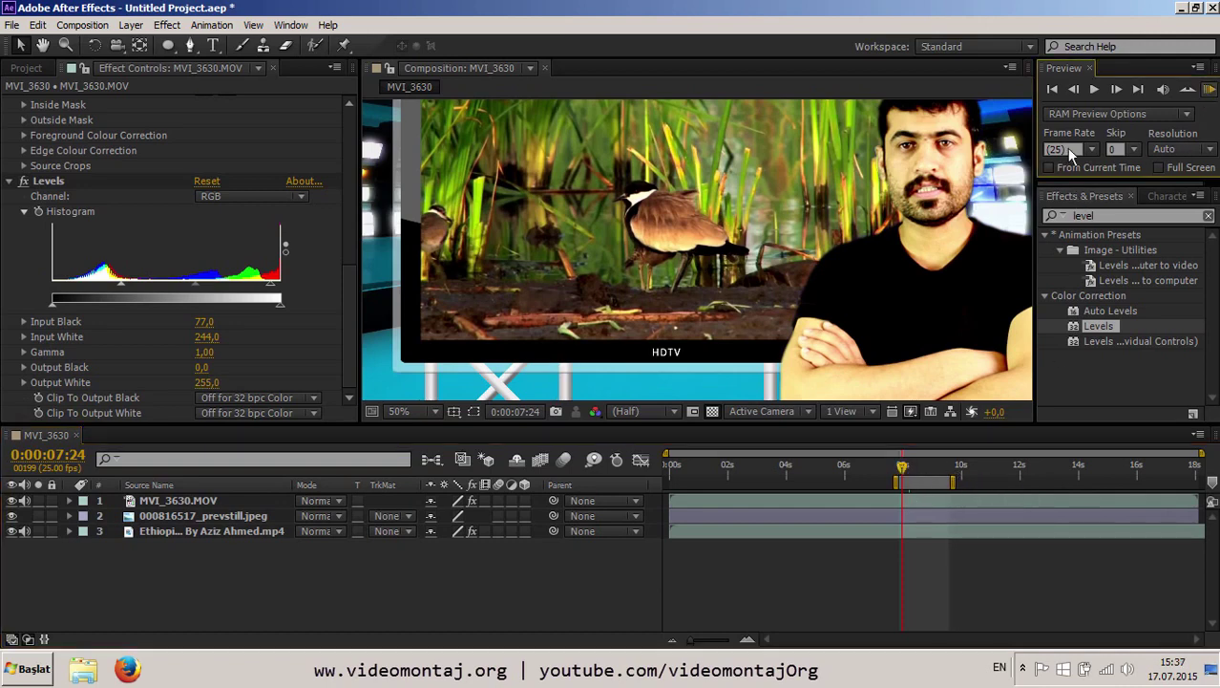
left_click(414, 410)
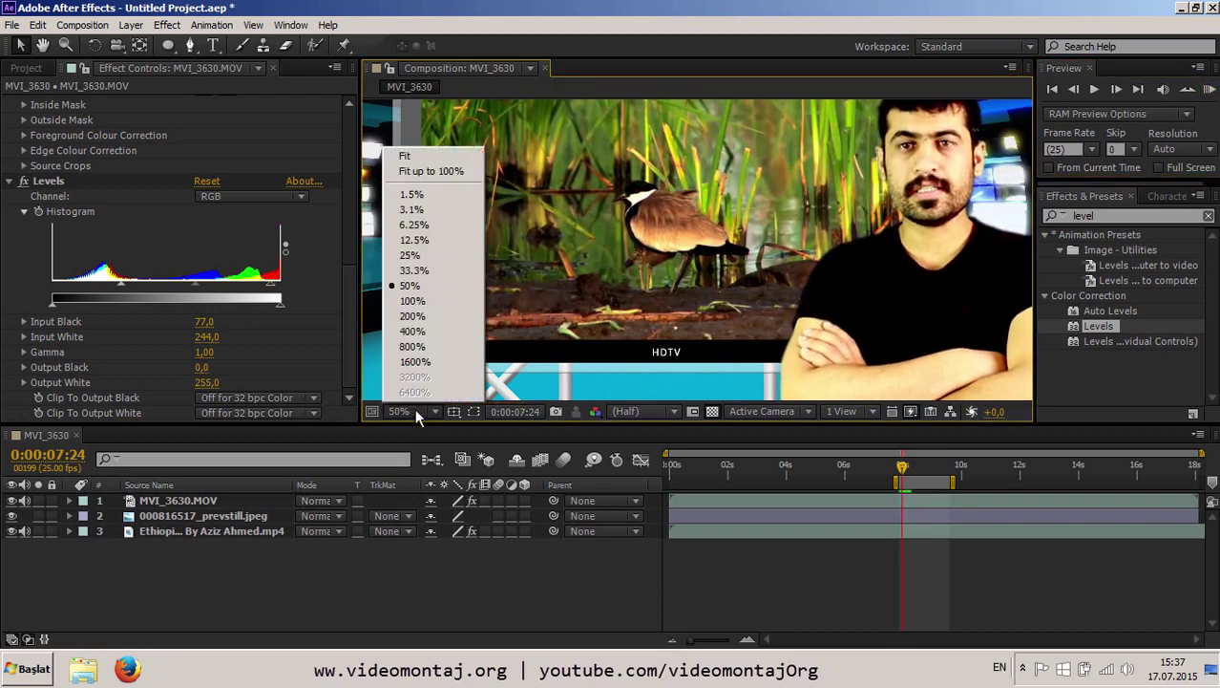
left_click(411, 156)
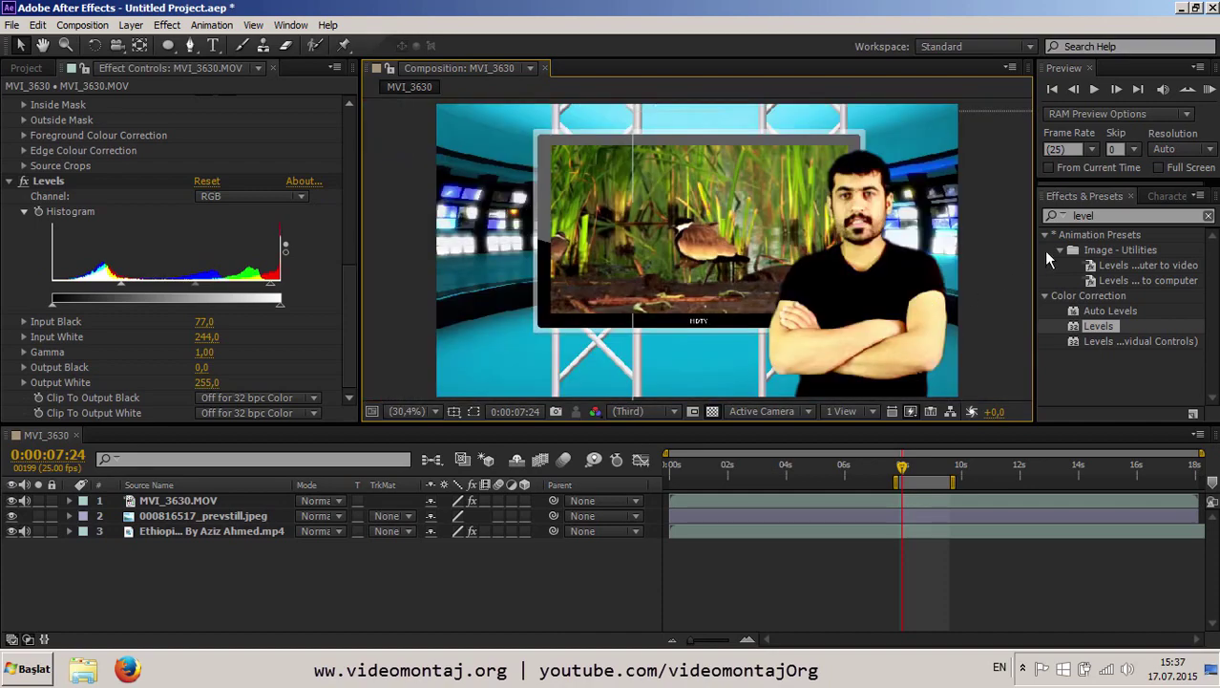
left_click(1210, 89)
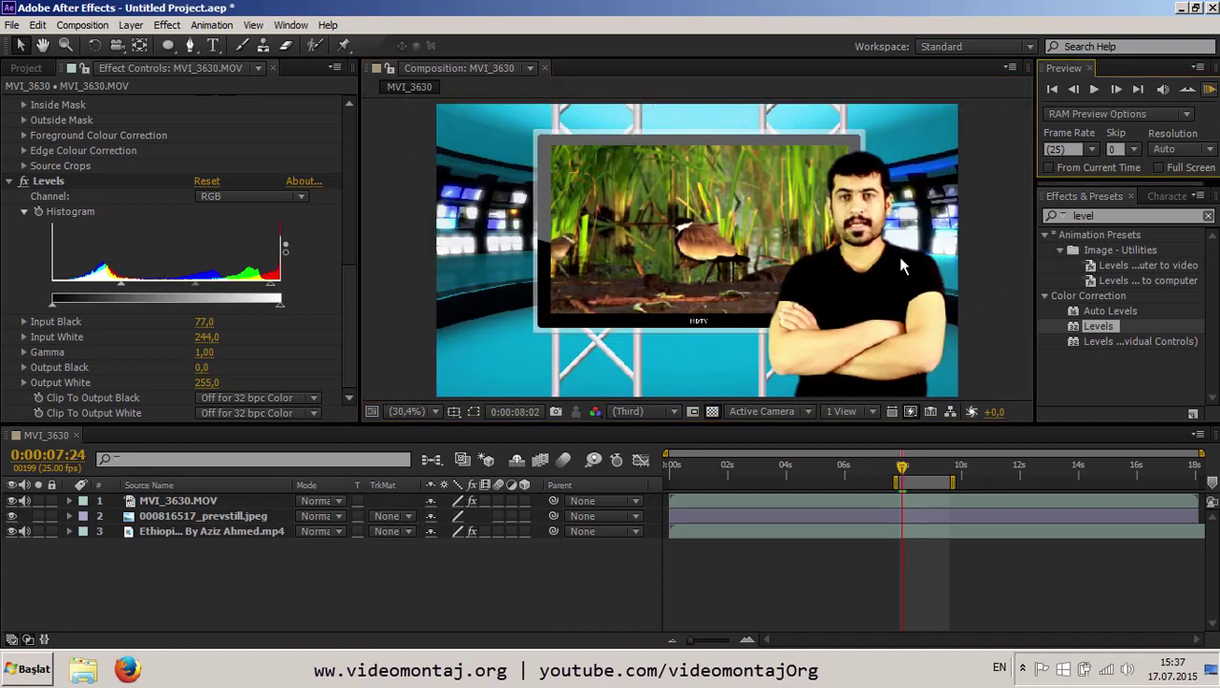
left_click(29, 506)
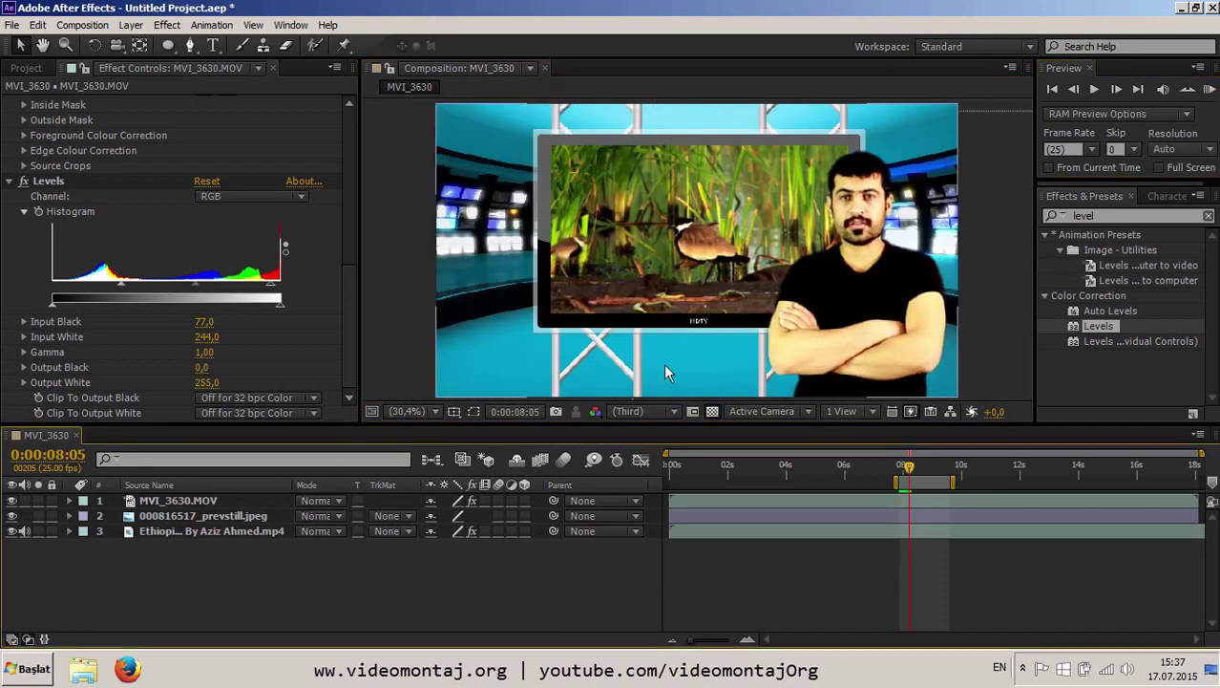
left_click(1210, 89)
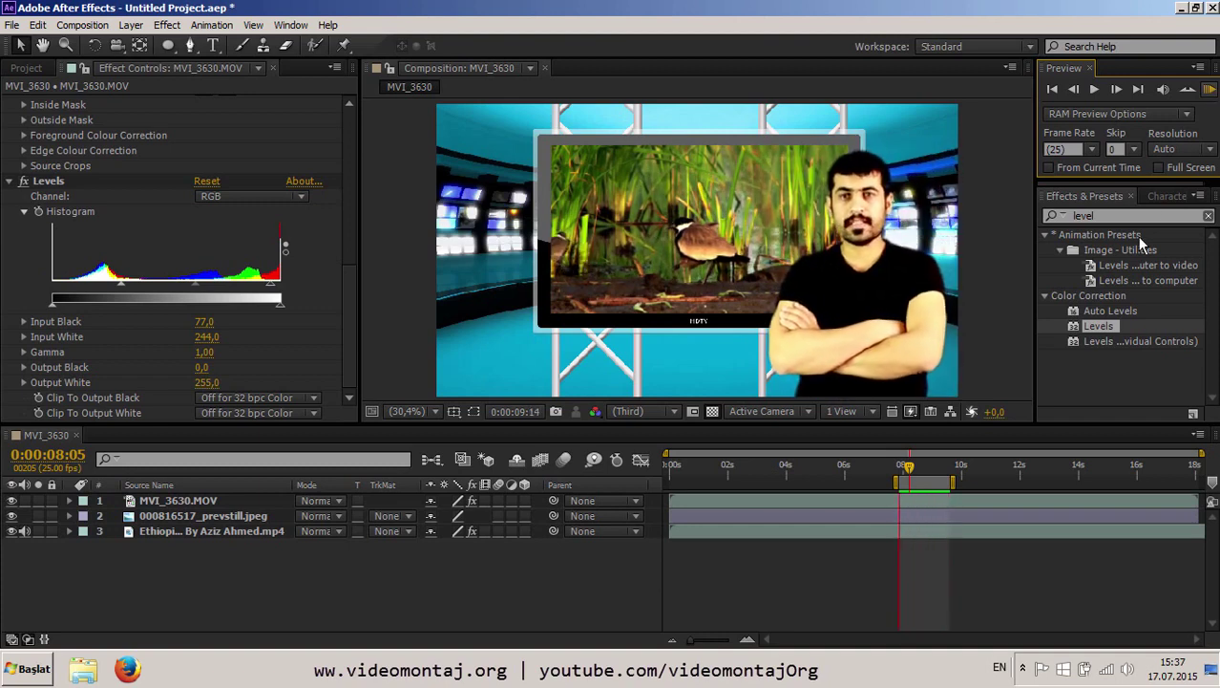
key("space")
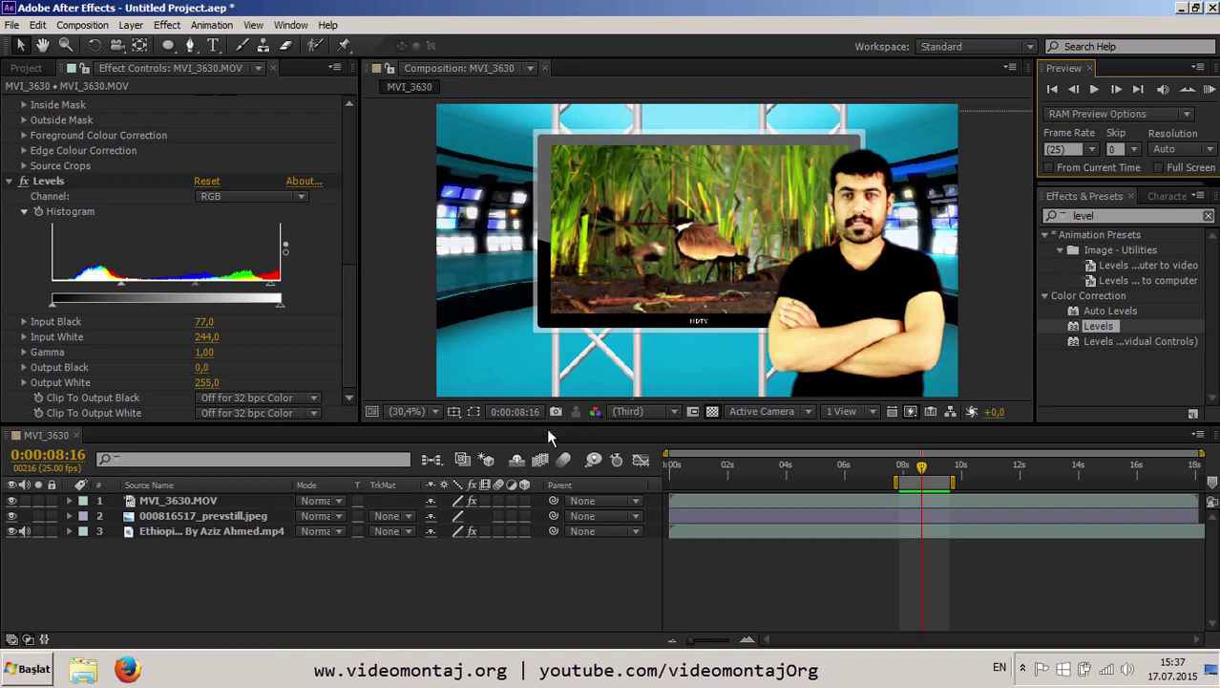
left_click(394, 411)
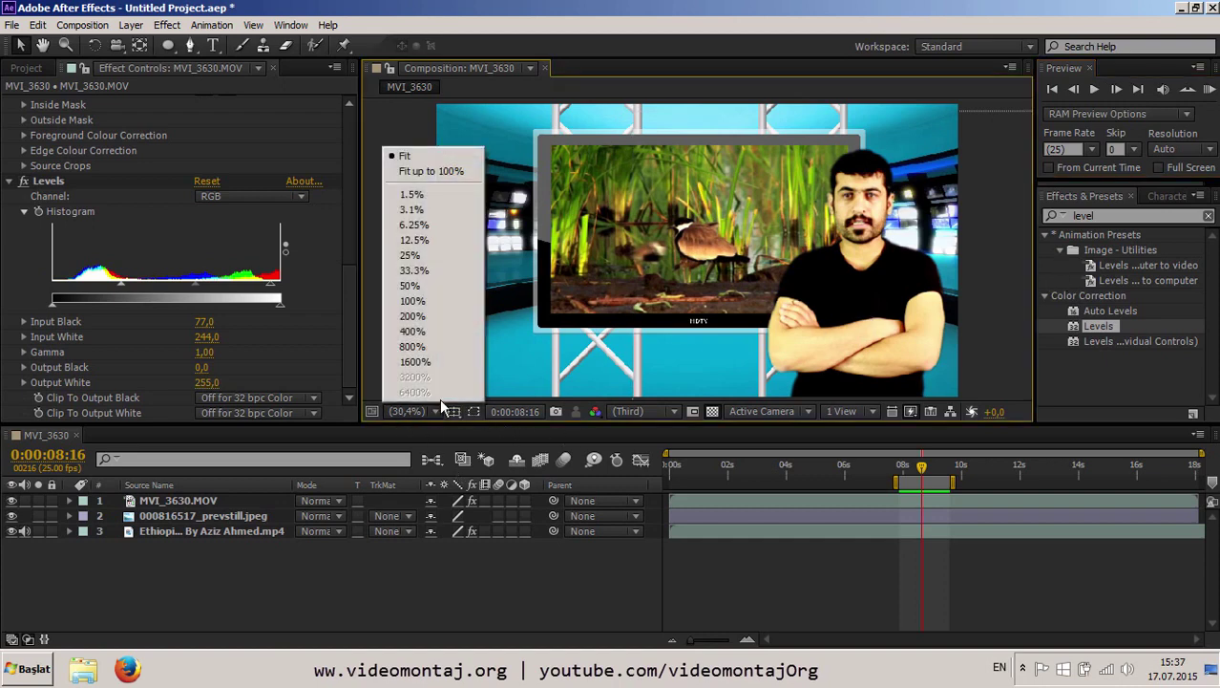
left_click(423, 305)
mouse_move(690, 292)
left_mouse_down()
mouse_move(683, 198)
mouse_move(638, 307)
mouse_move(825, 186)
mouse_move(554, 231)
mouse_move(673, 334)
left_mouse_up()
scroll(633, 309, "down", 4)
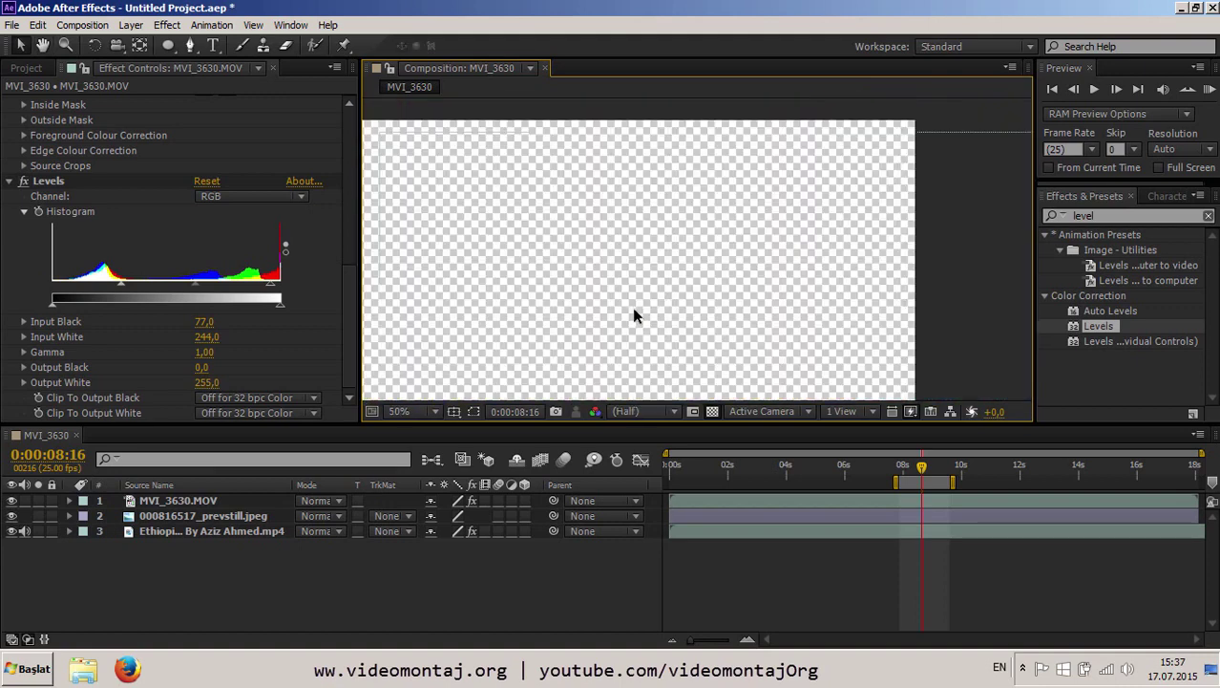
scroll(611, 280, "up", 2)
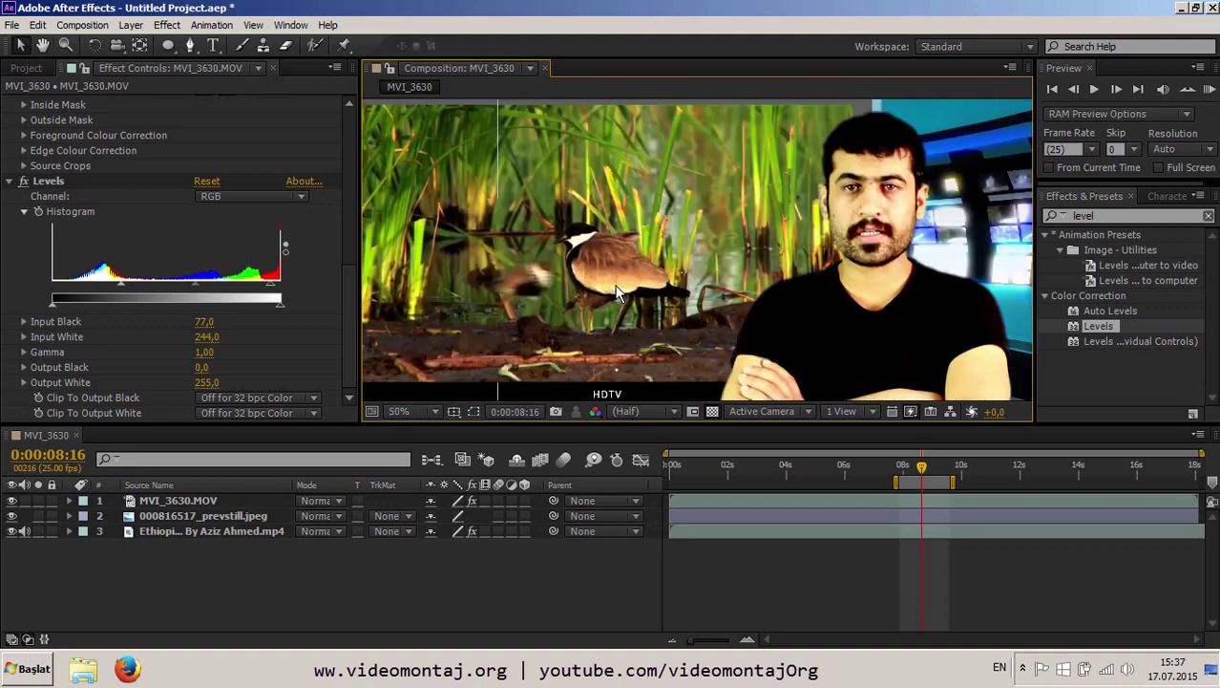
scroll(616, 292, "down", 2)
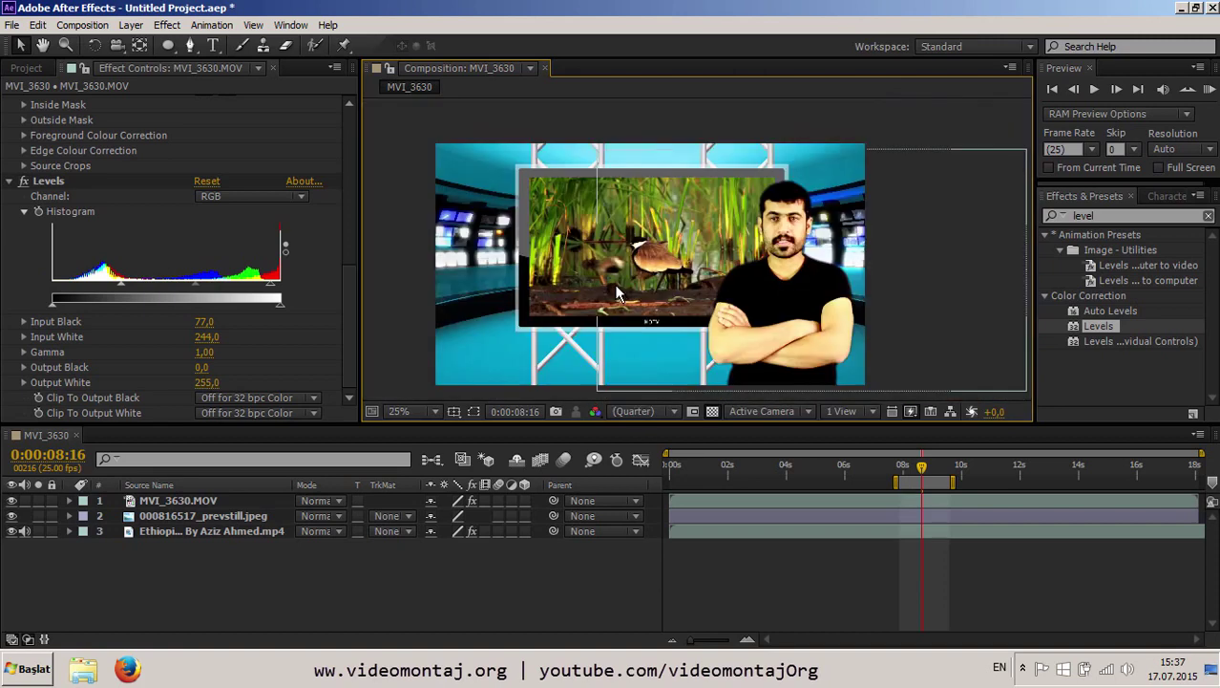
left_click(483, 569)
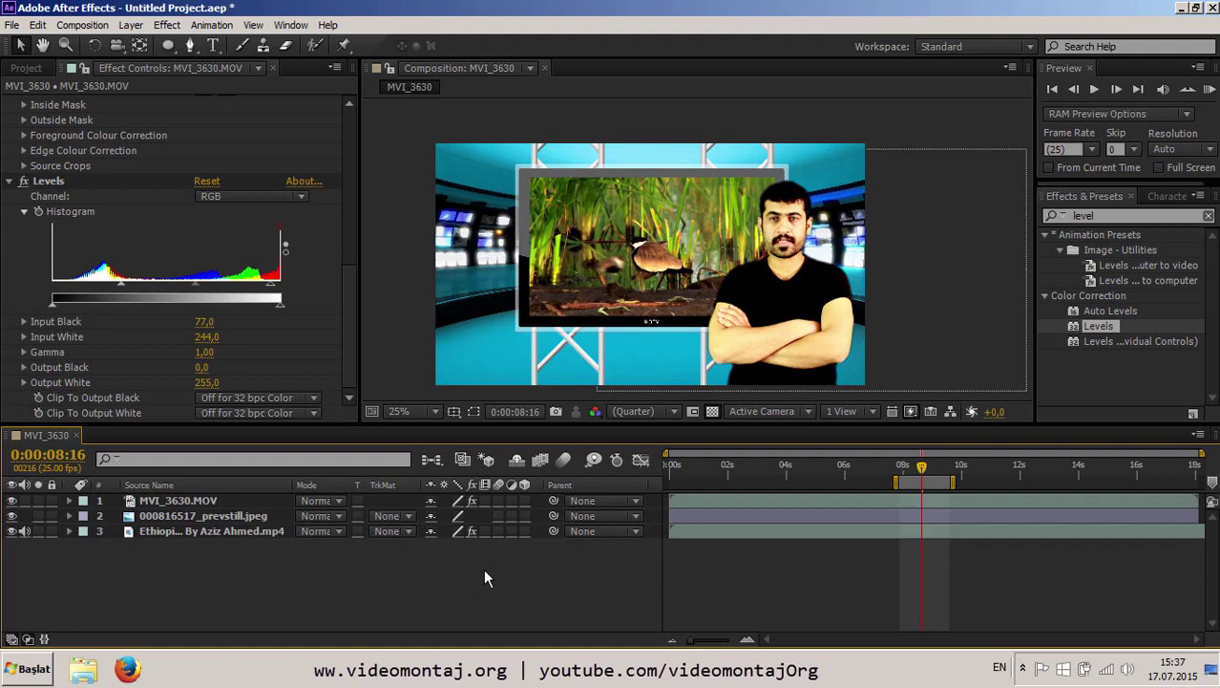